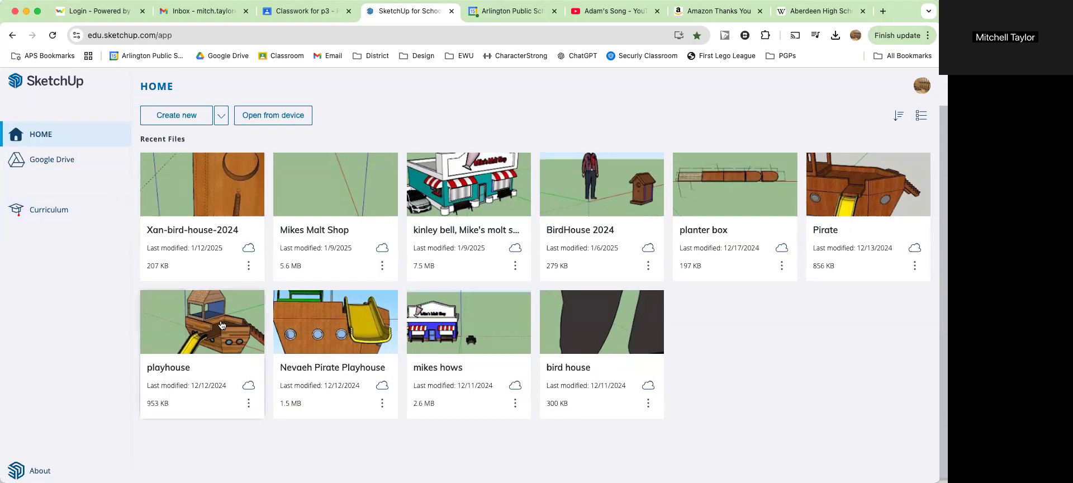
Step: Open SketchUp for Schools from the Pirateship Playhouse assignment in Google Classroom and sign in with the school Google account
left_click(302, 15)
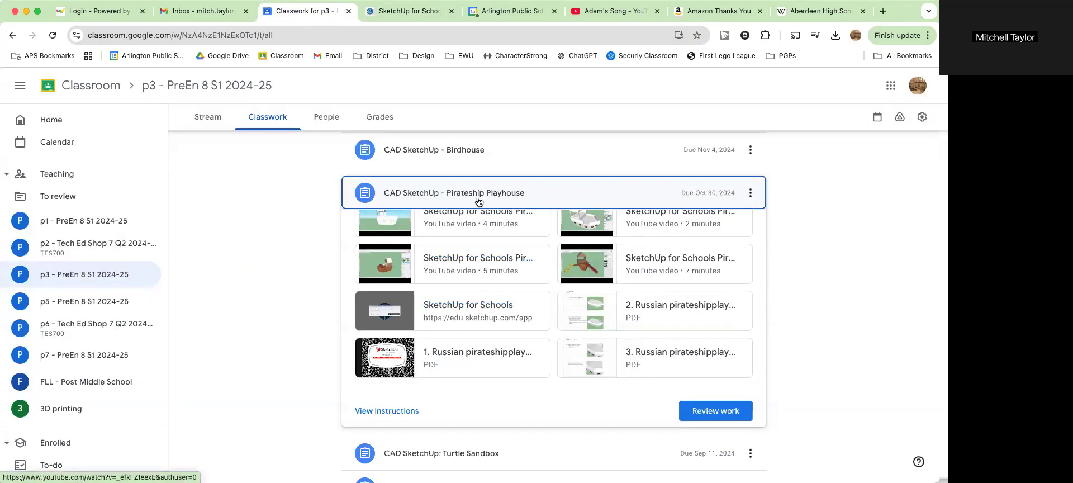
left_click(446, 308)
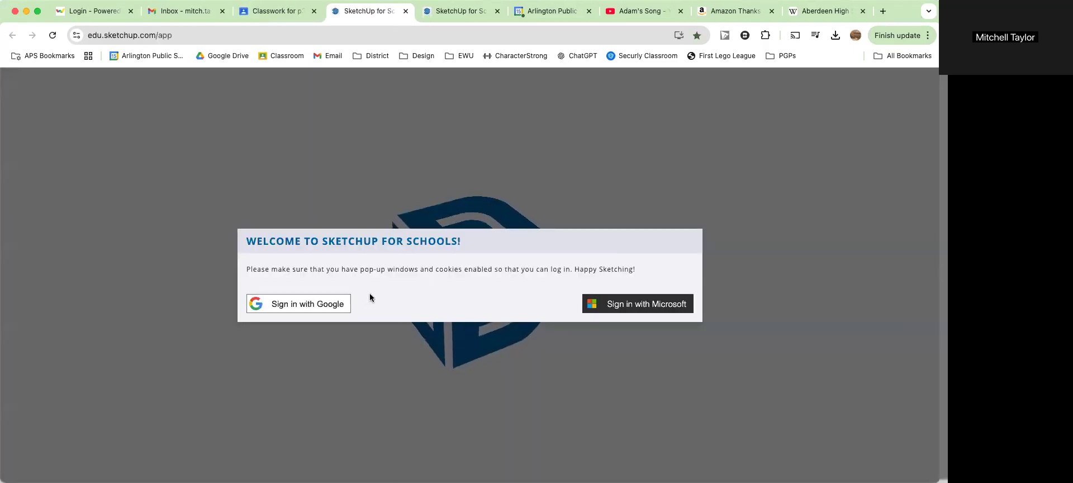
left_click(326, 304)
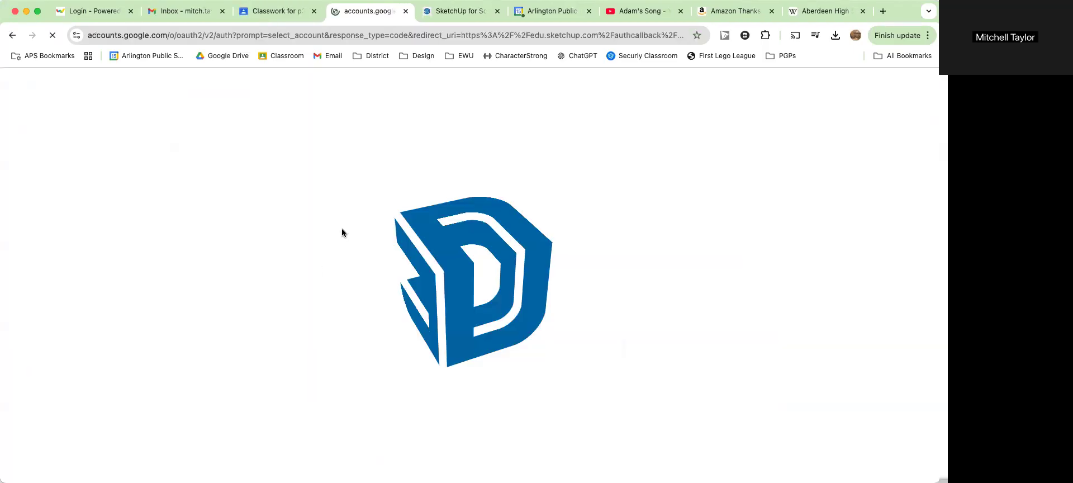
left_click(526, 245)
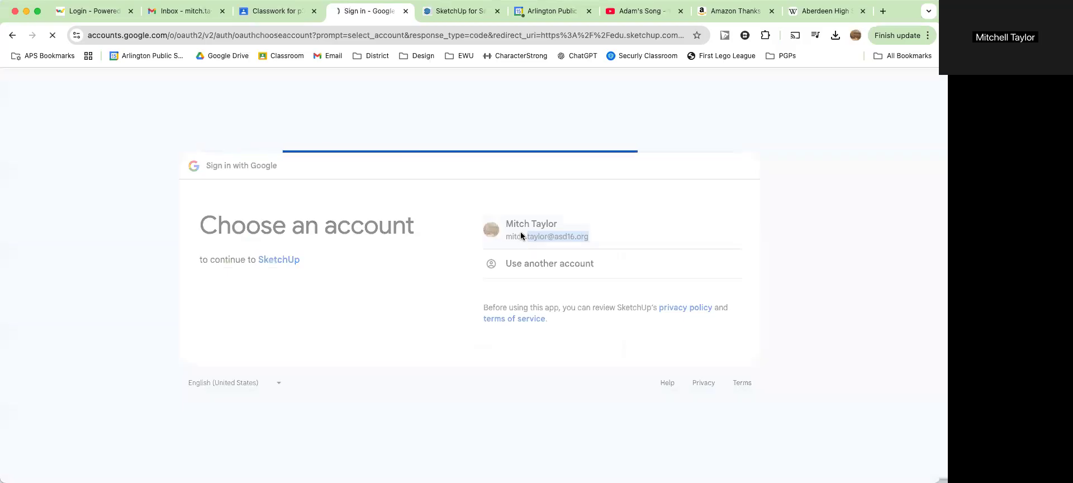
Step: Return to the already open SketchUp home page and create a new model with the Architectural - Feet & Inches template
left_click(451, 22)
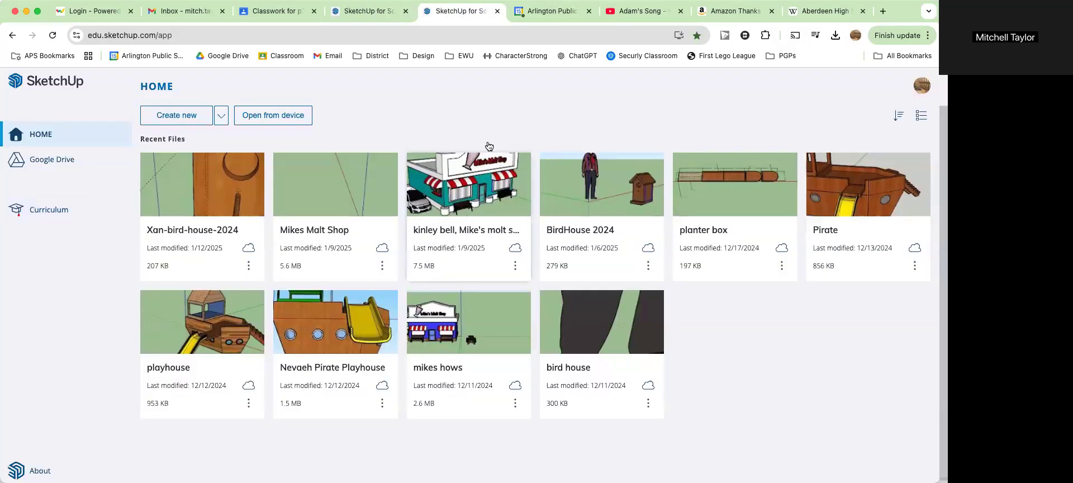
left_click(222, 116)
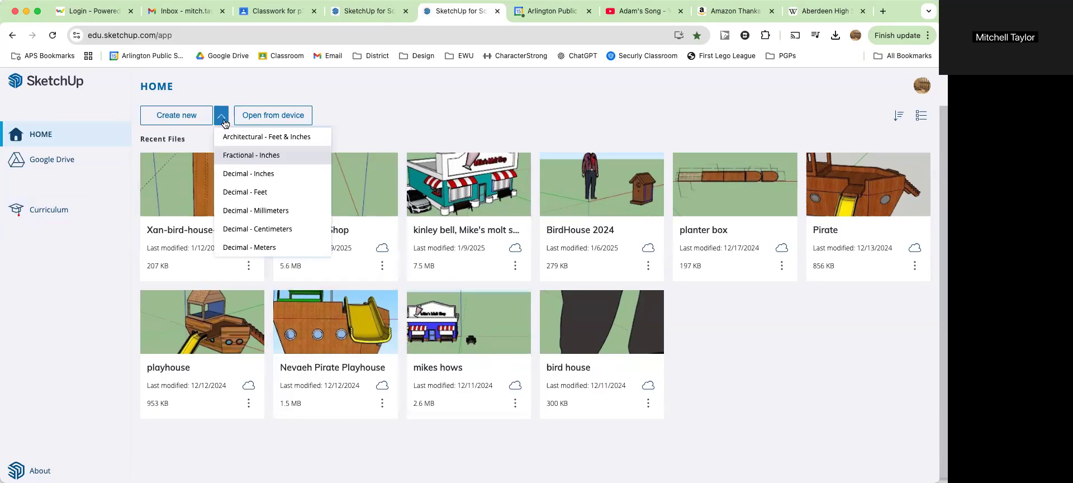
left_click(252, 138)
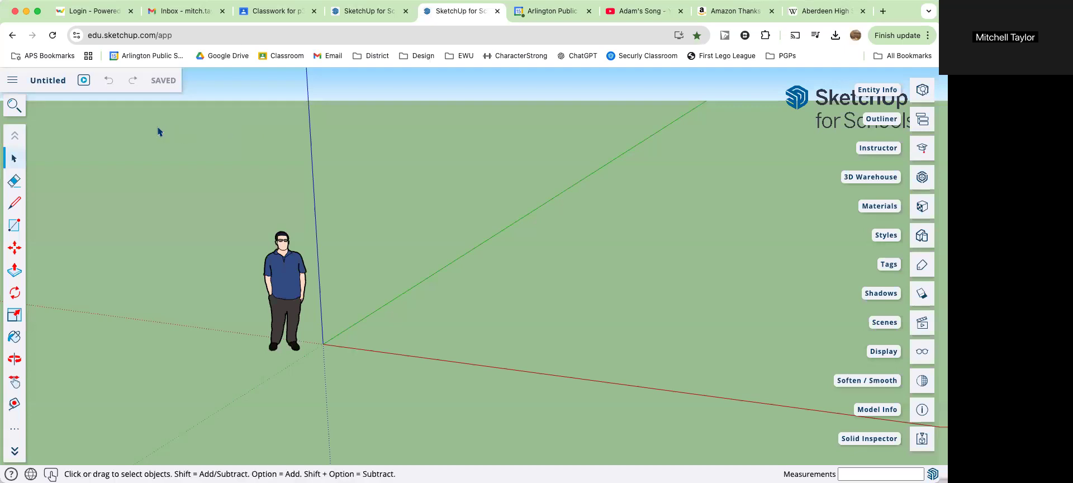
Step: Save the untitled model to My Drive, naming it with the teacher's name followed by "- pirateship"
left_click(45, 81)
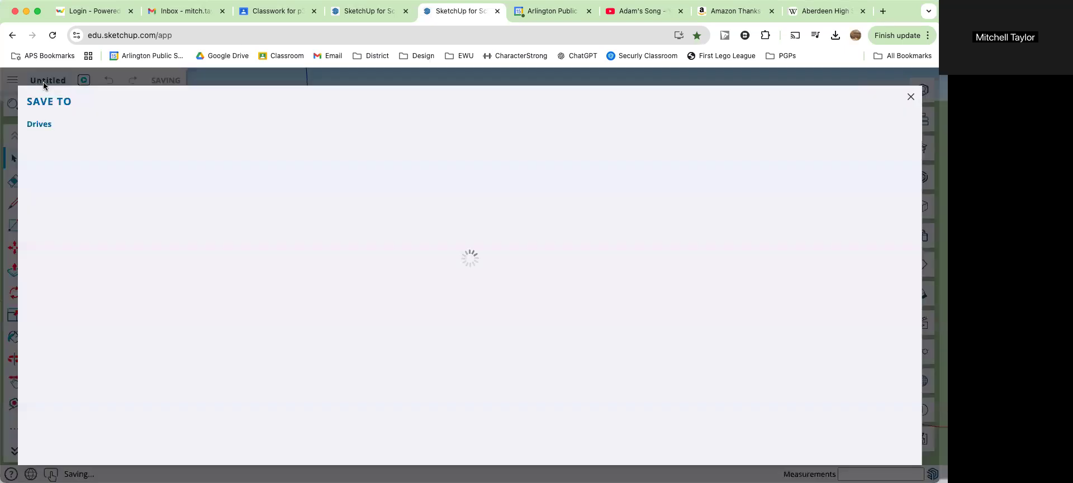
left_click(50, 176)
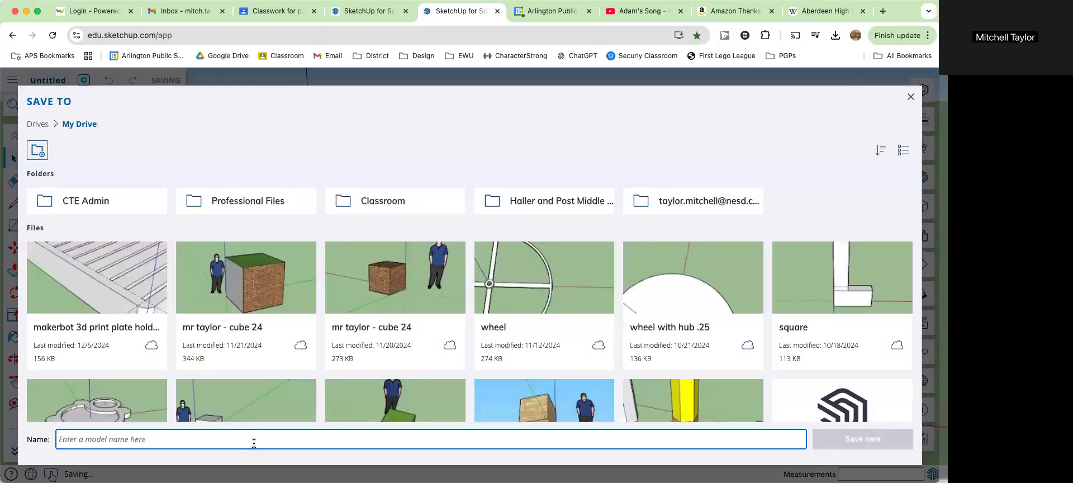
type("mr taylor - ")
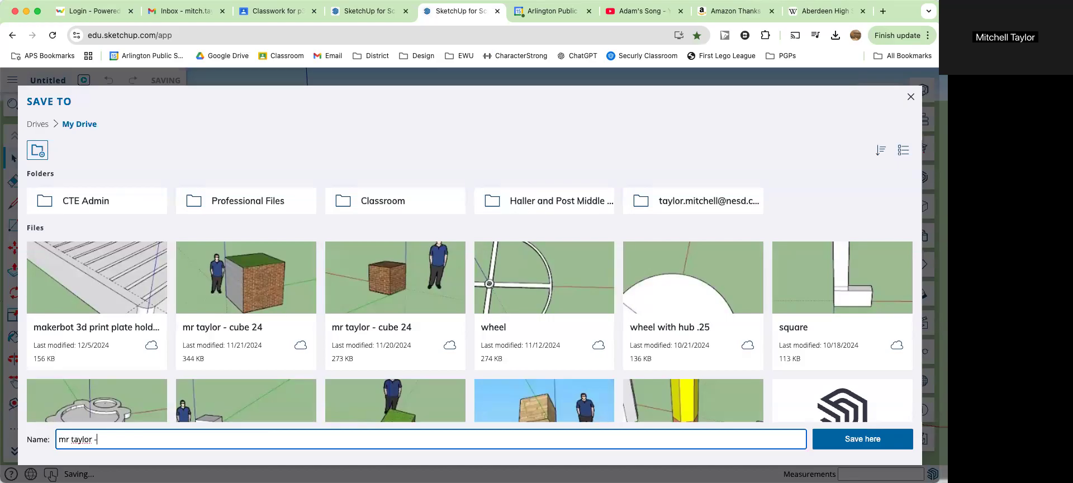
type("pirateship")
key("Return")
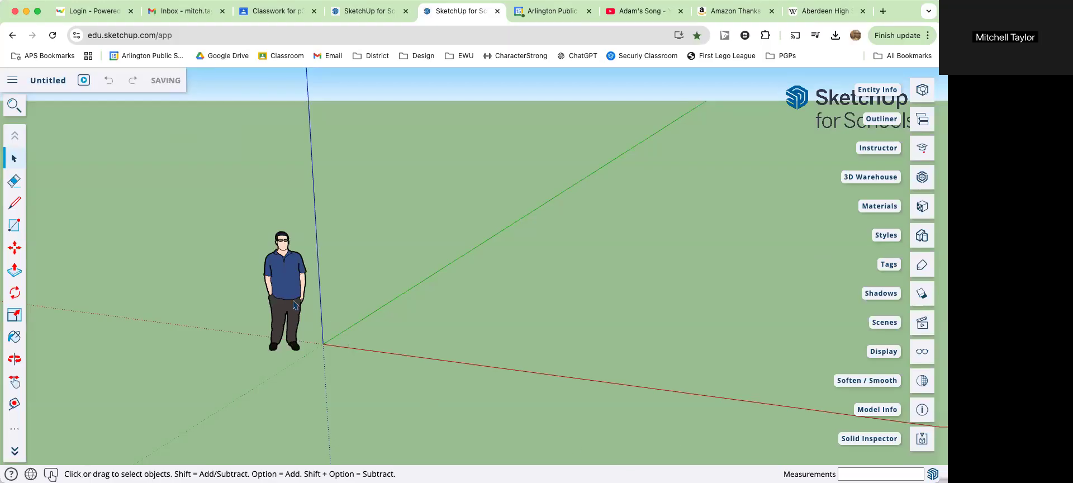
Step: Delete the default person figure and draw an 8' by 6' rectangle on the ground starting at the origin
left_click(291, 300)
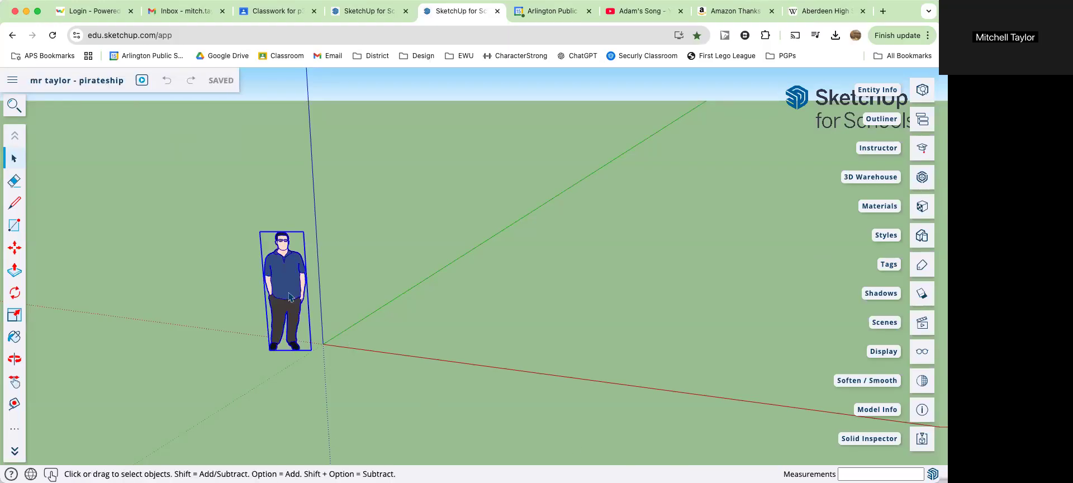
key("Delete")
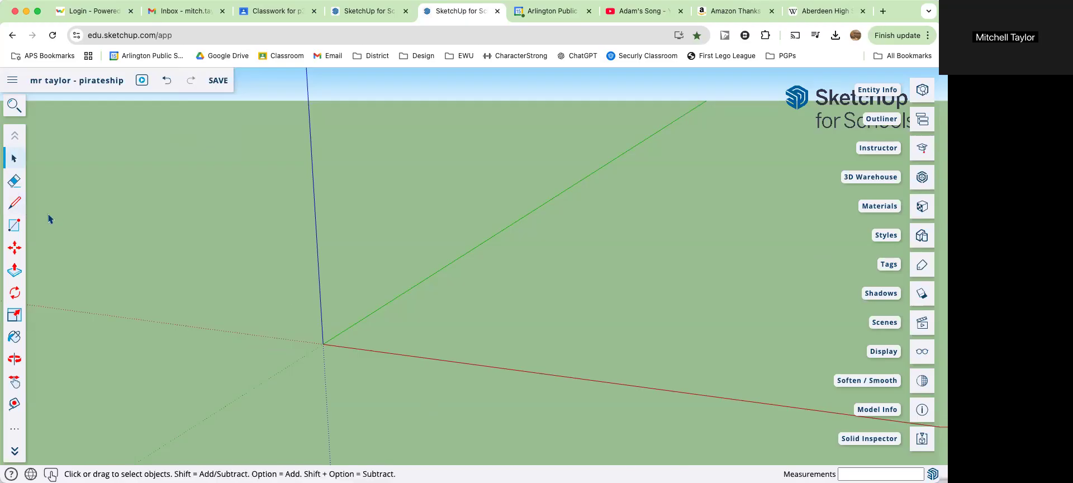
left_click(15, 226)
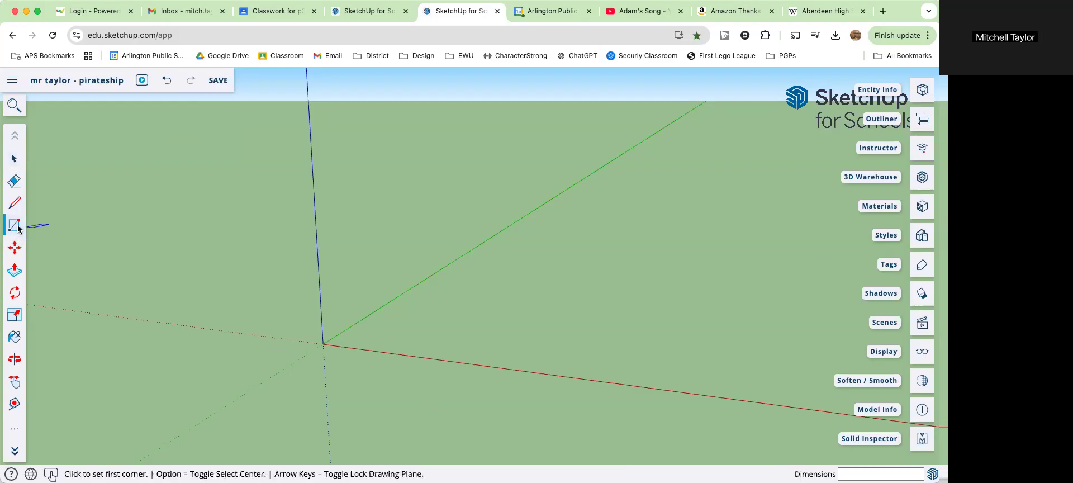
left_click(324, 344)
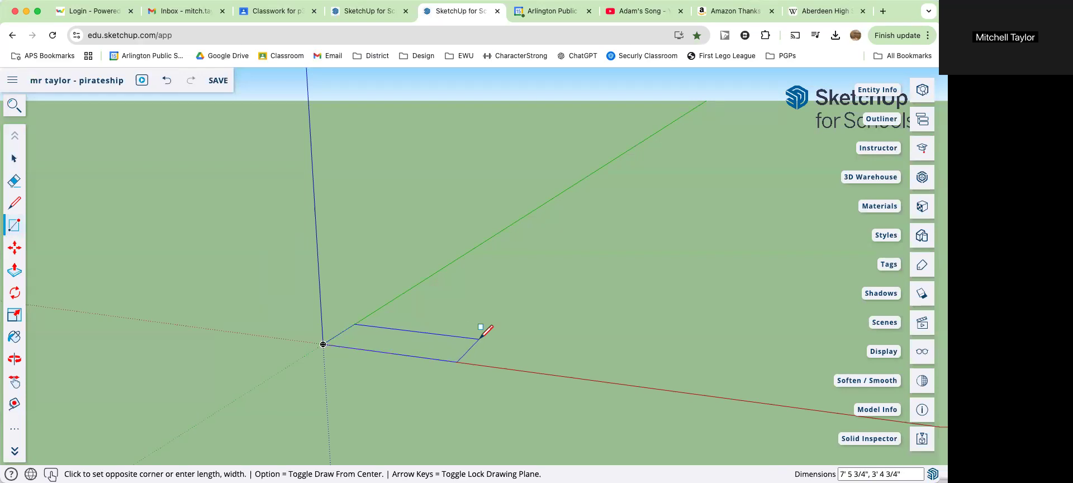
type("8")
type("', 6'")
key("Return")
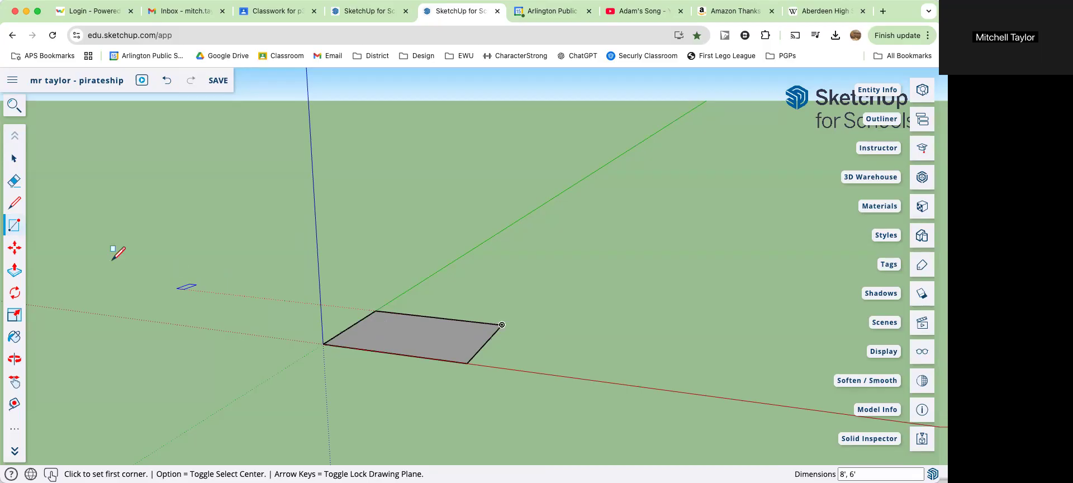
Step: Draw a 3' line along the red axis from the far 6' edge's midpoint, and connect its end to both corners as a pointed bow
left_click(15, 204)
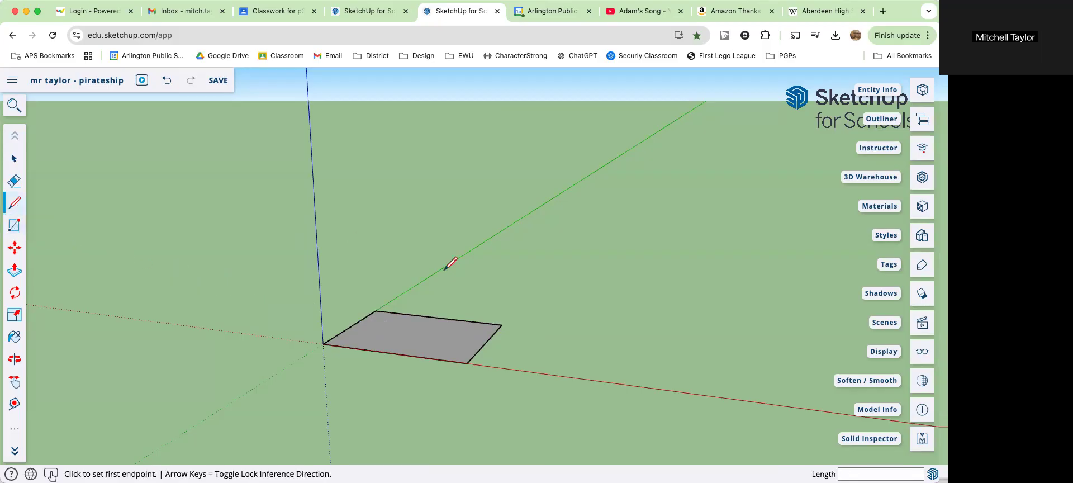
left_click(486, 342)
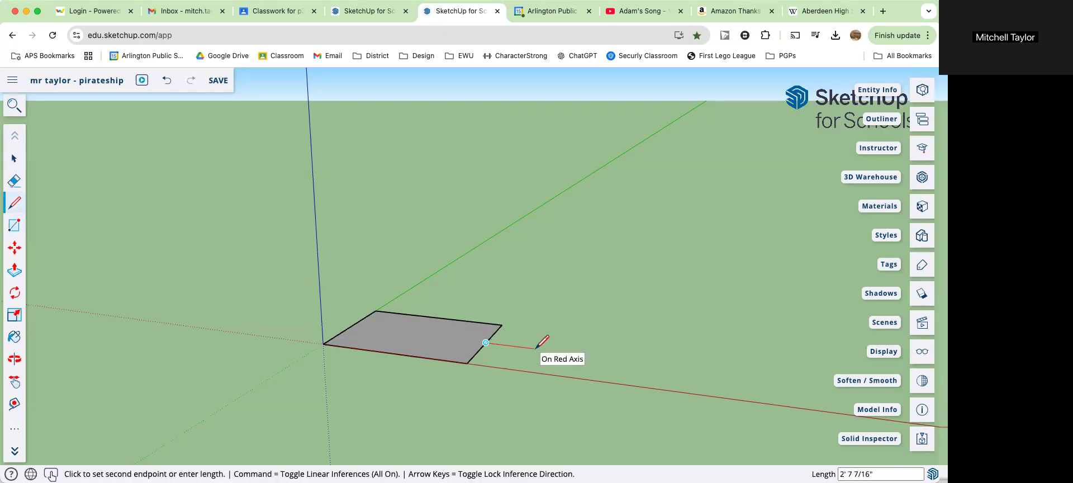
type("3")
key("Return")
left_click(502, 325)
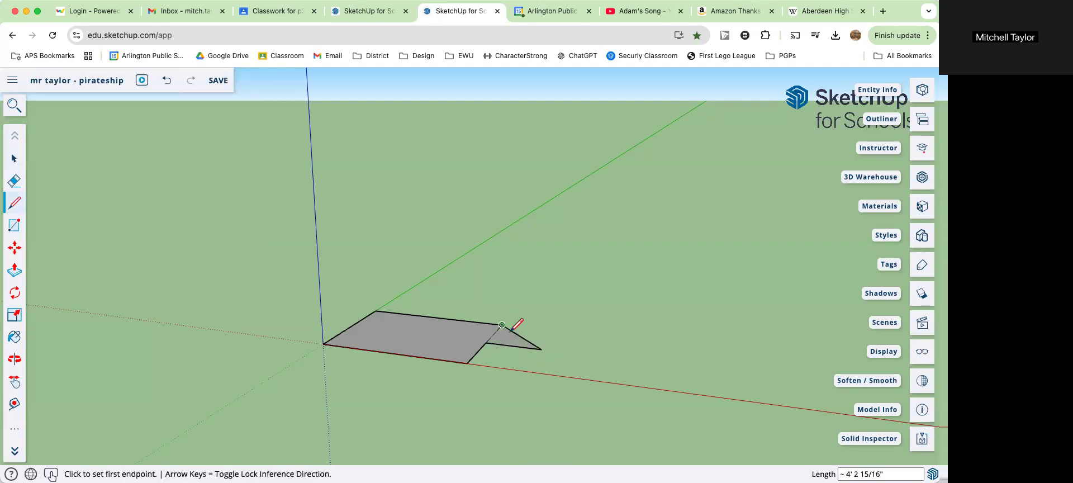
left_click(541, 349)
left_click(467, 364)
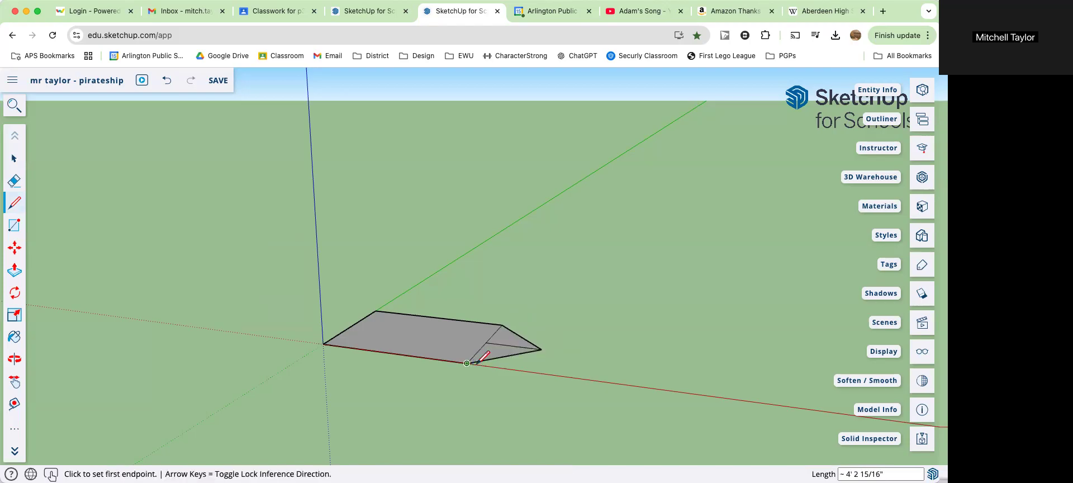
Step: Delete the centre line and the dividing edge inside the bow so the hull outline is a single face
left_click(15, 161)
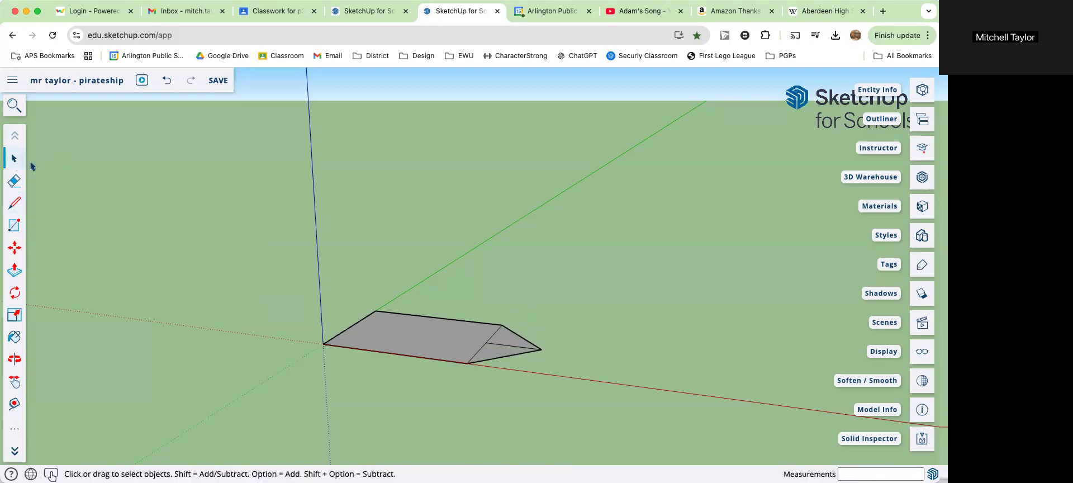
left_click(500, 345)
key("Delete")
key("Delete")
Step: Push/Pull the hull face upward by 1' 6"
left_click(17, 273)
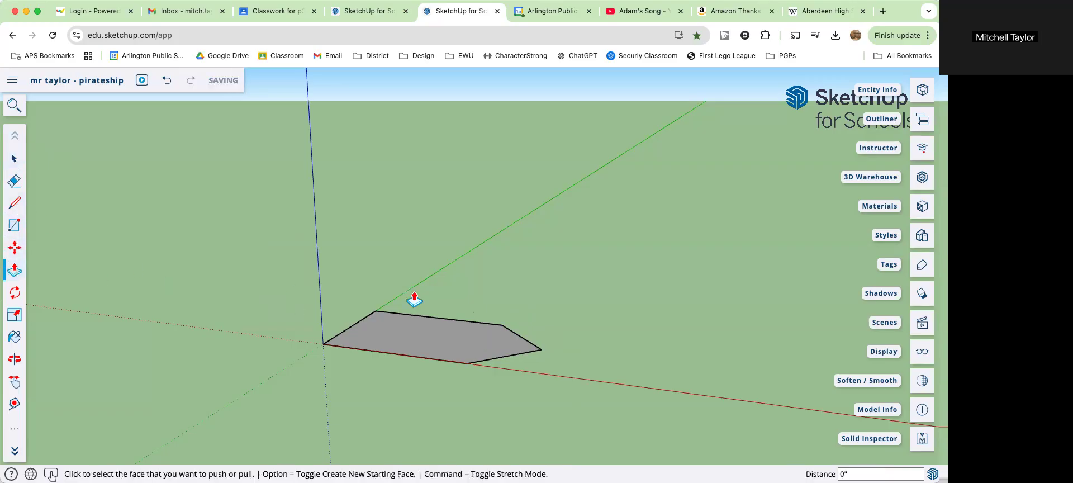
left_click(428, 336)
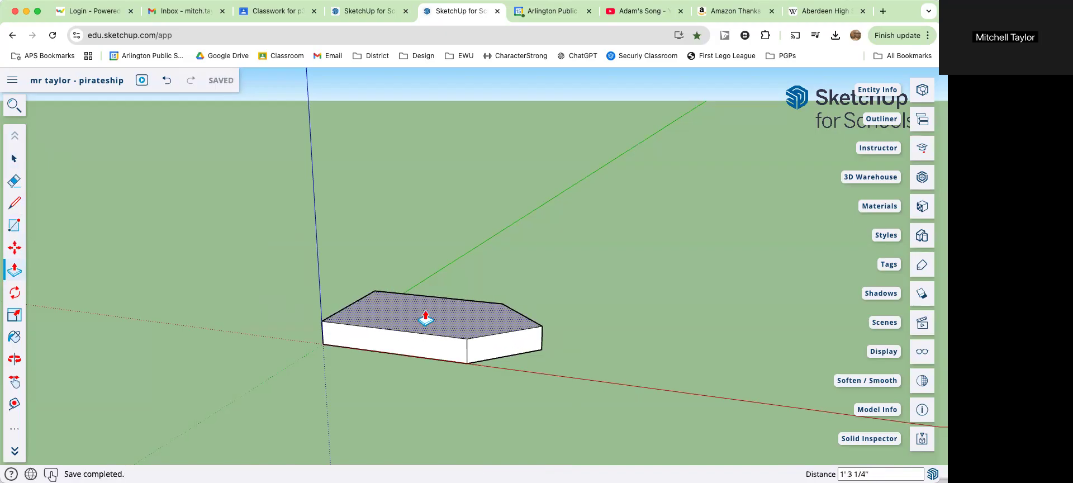
type("1'6")
key("Return")
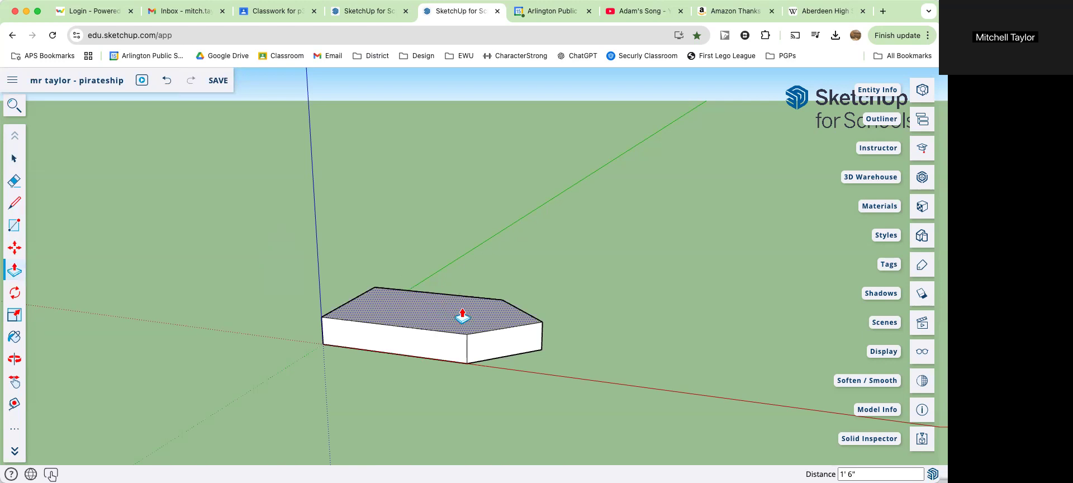
Step: Offset the outline of the hull's underside inward by 1'
scroll(462, 317, "up", 10)
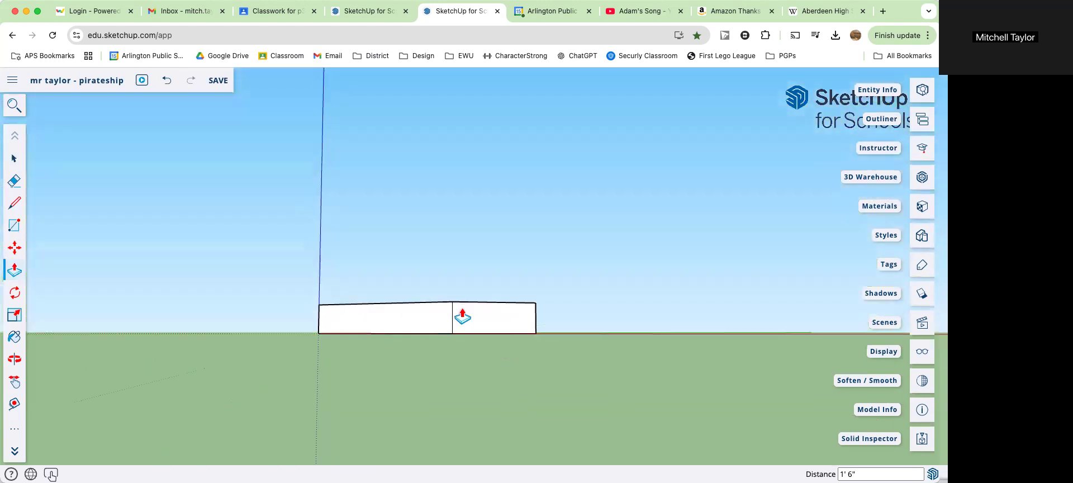
scroll(462, 317, "up", 10)
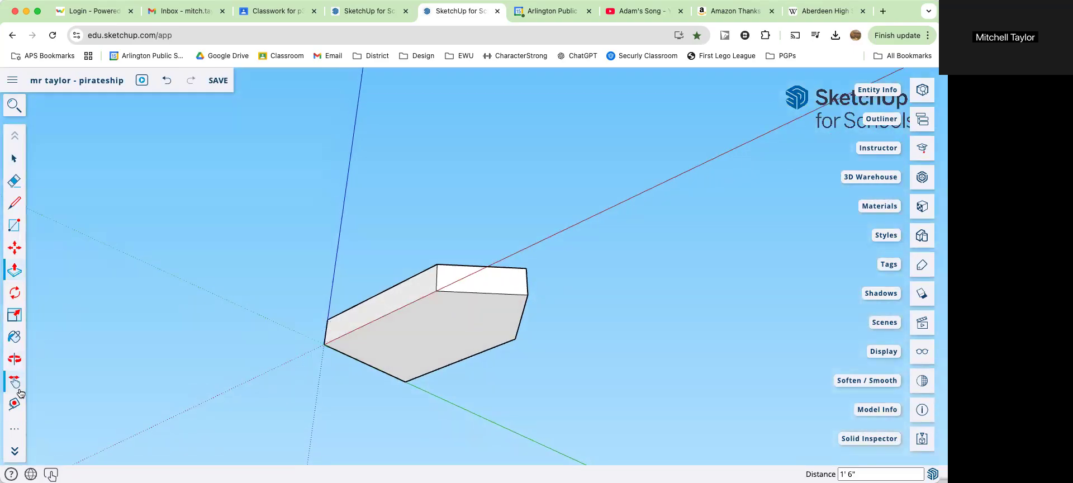
left_click(17, 427)
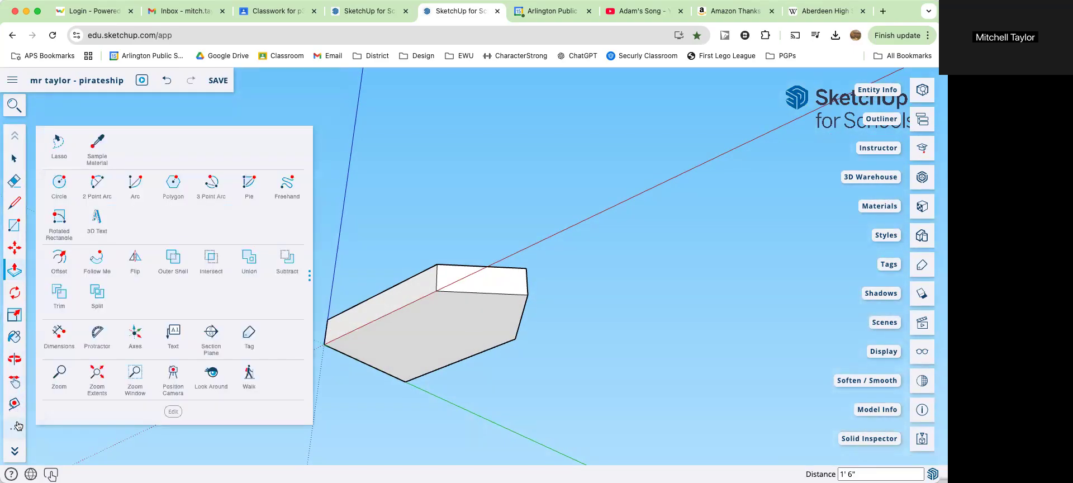
left_click(58, 269)
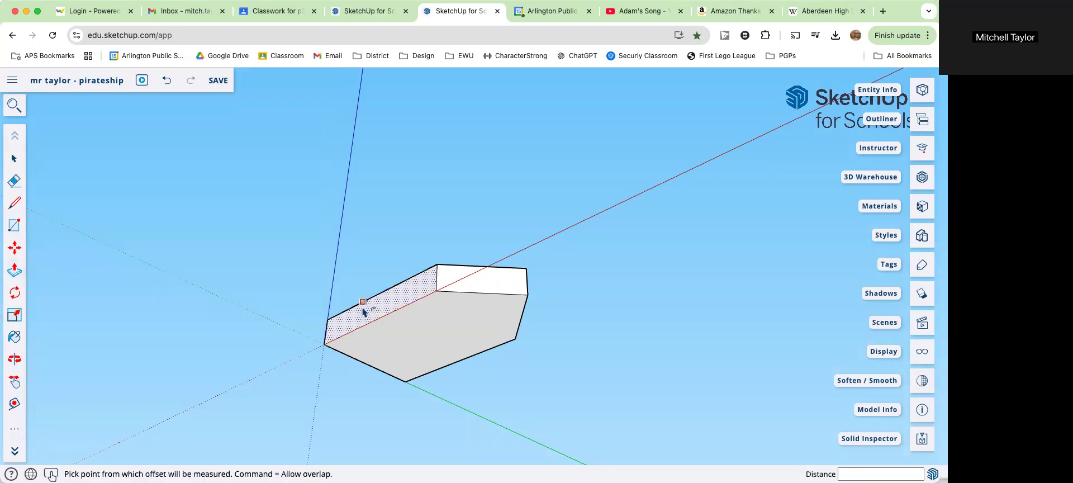
left_click(413, 339)
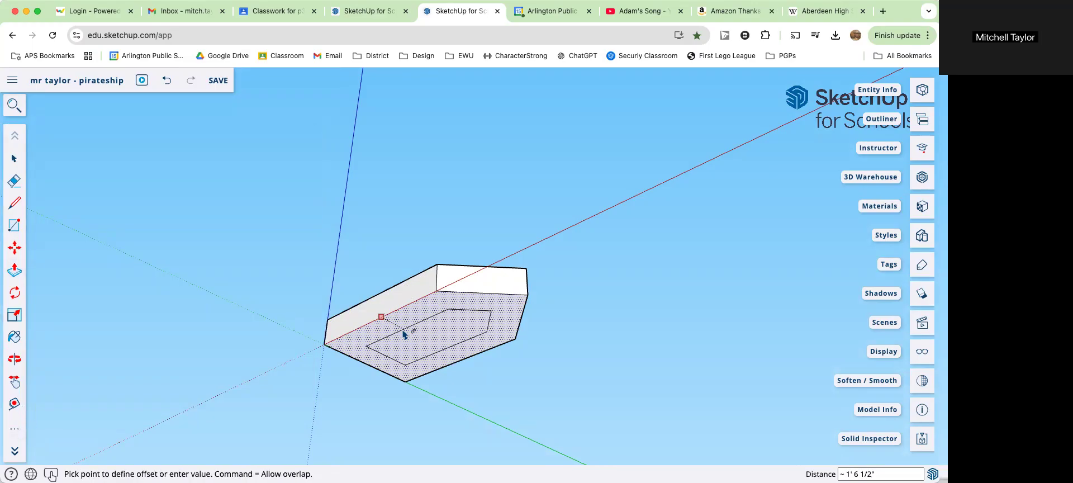
type("1'")
key("Return")
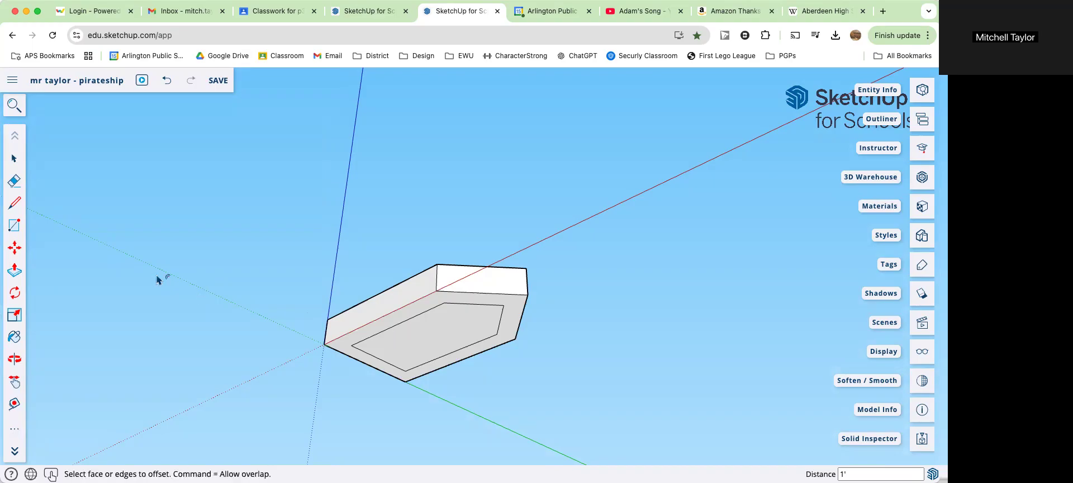
Step: Move the inner face of the hull's underside straight down 3' along the blue axis, without copying, to form sloped hull sides
left_click(15, 248)
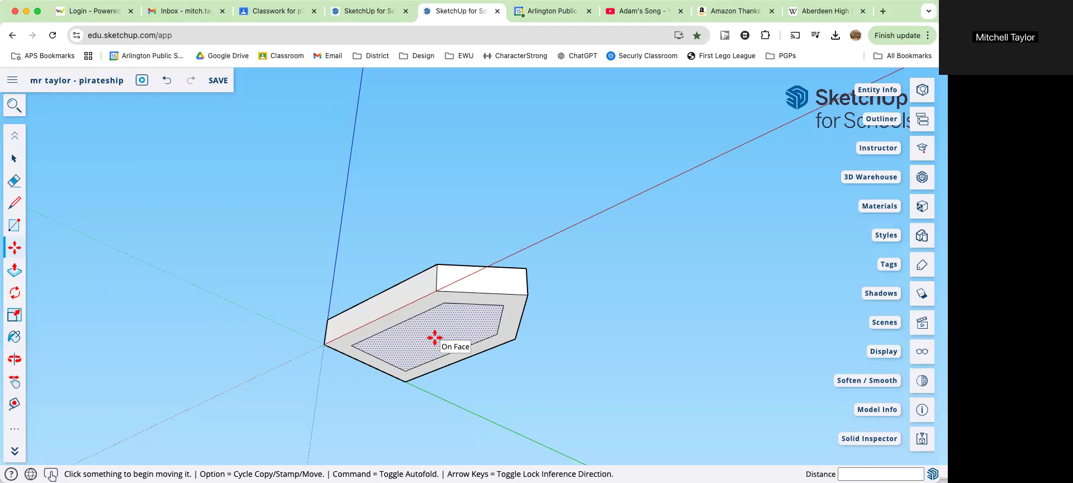
left_click(435, 338, "alt")
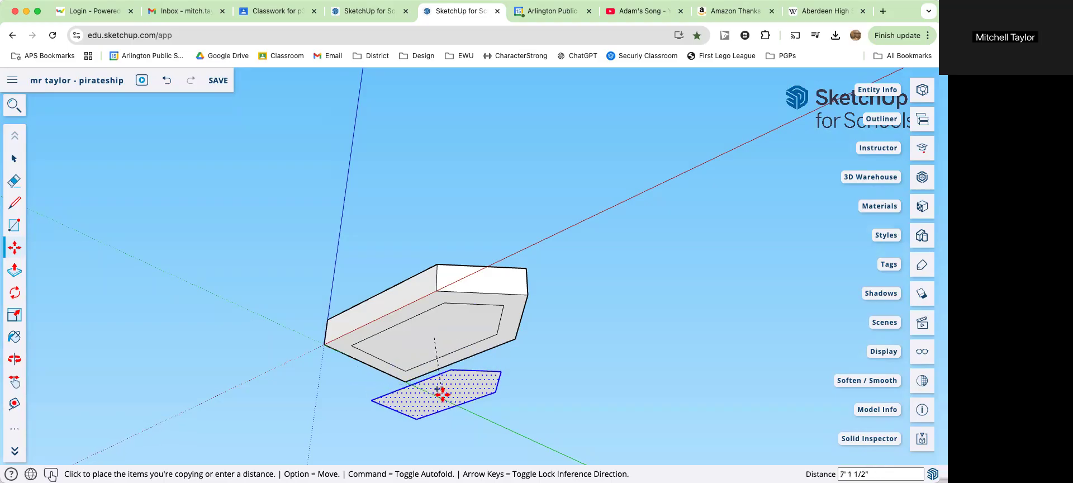
key("Up")
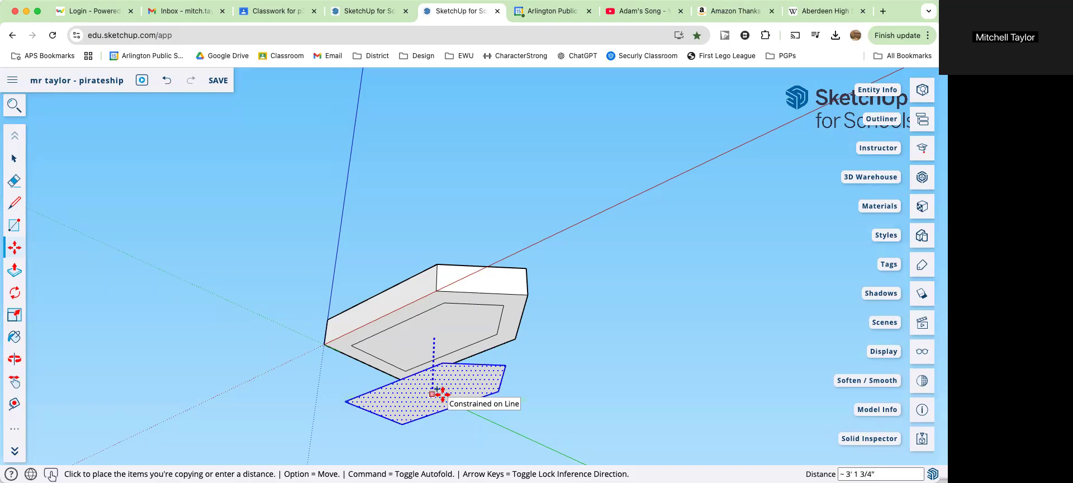
key("alt")
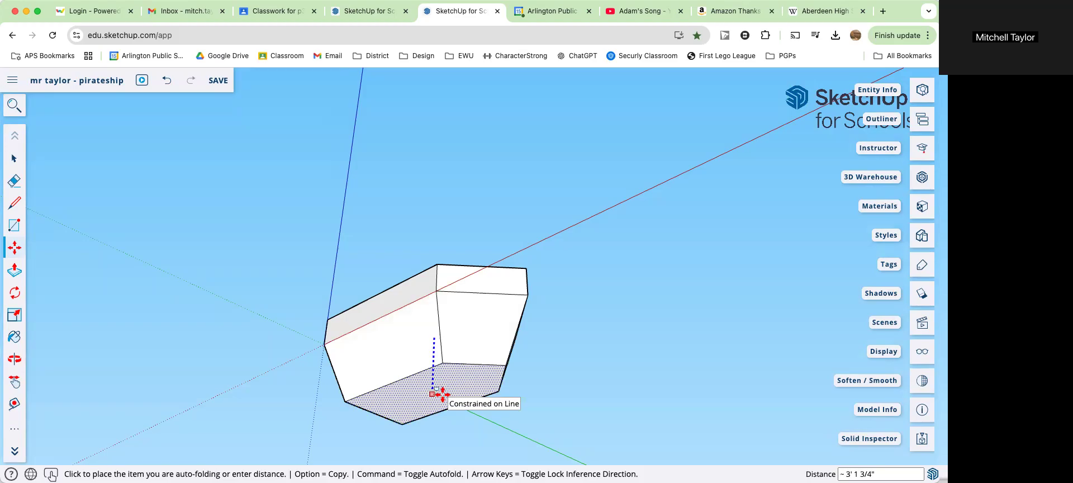
type("3")
key("Return")
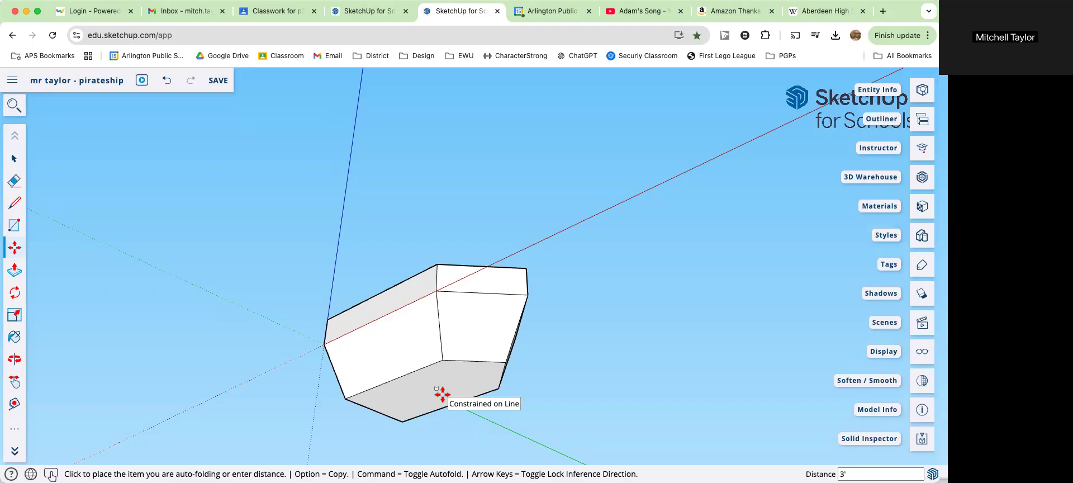
Step: Select the entire hull and move it up 3' along the blue axis, then clear the selection
scroll(474, 335, "up", 5)
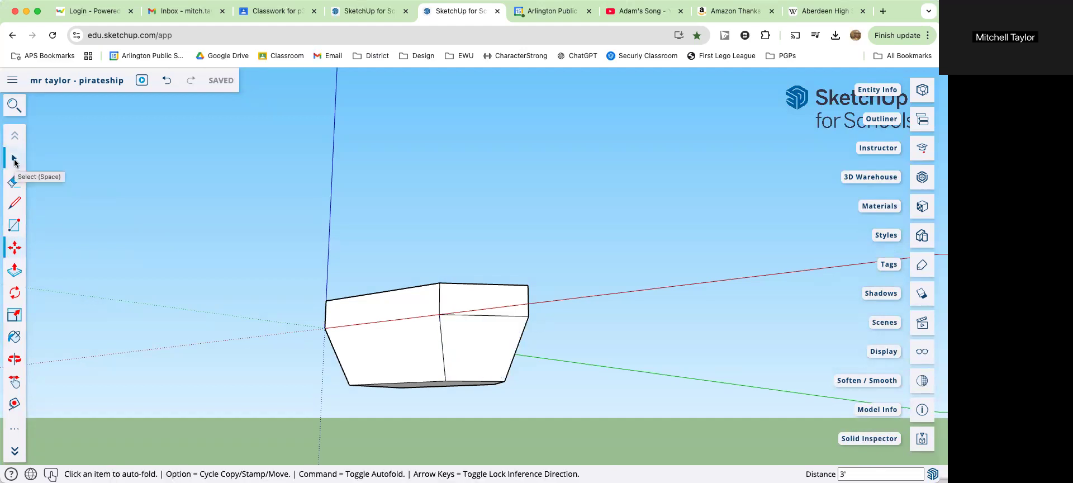
left_click(14, 161)
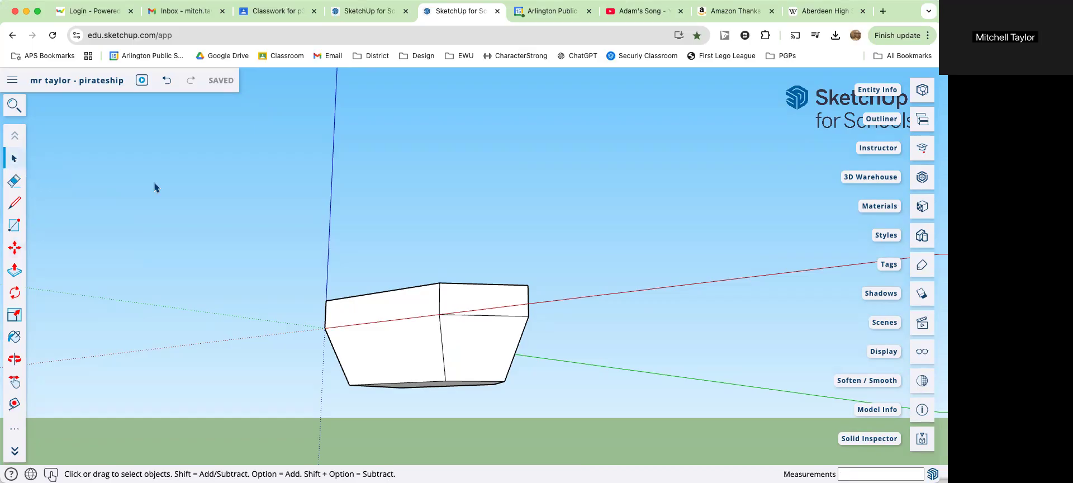
triple_click(477, 308)
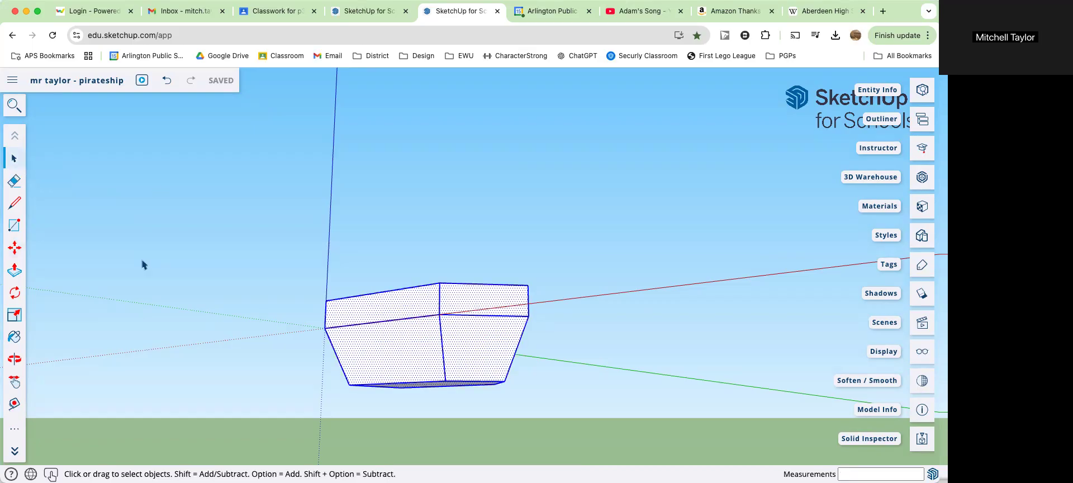
left_click(18, 248)
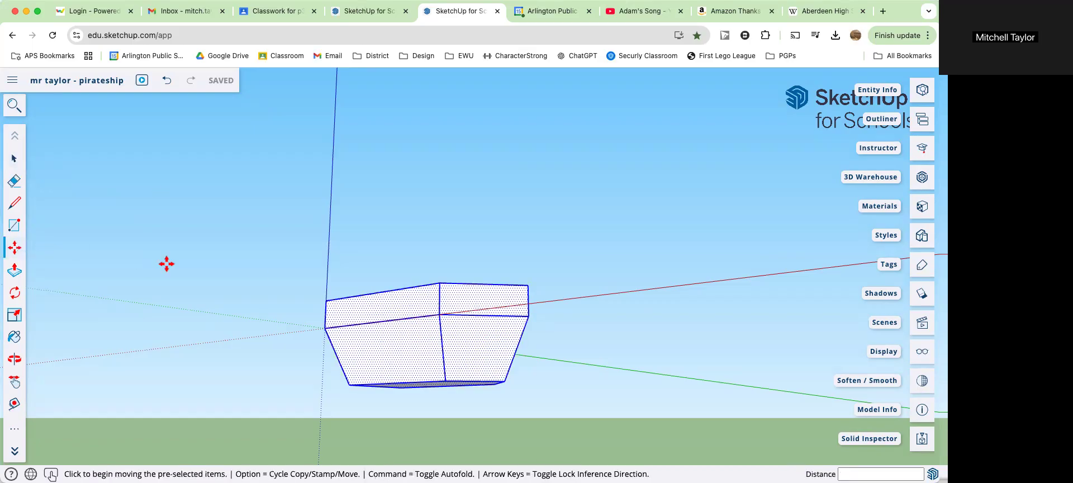
left_click(327, 300)
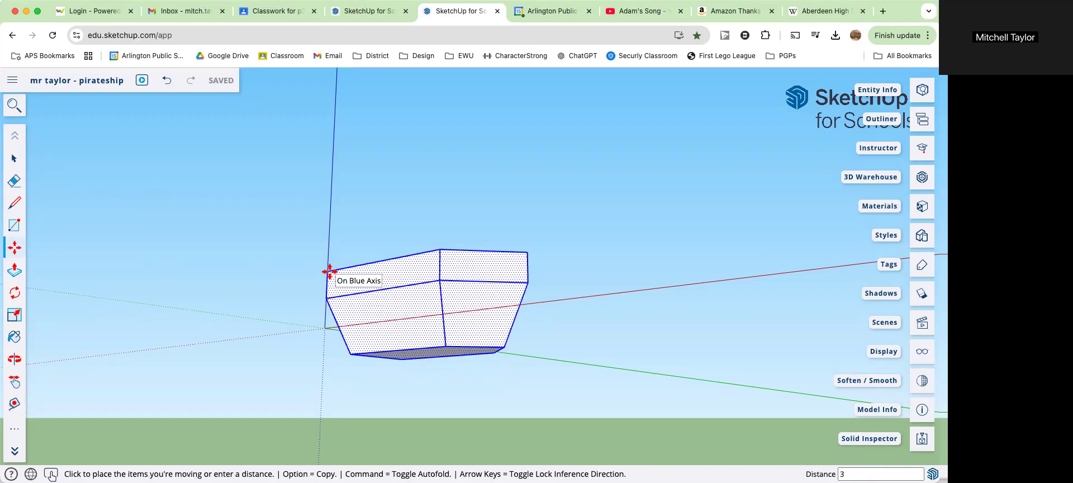
key("Return")
scroll(374, 269, "down", 10)
scroll(375, 269, "down", 2)
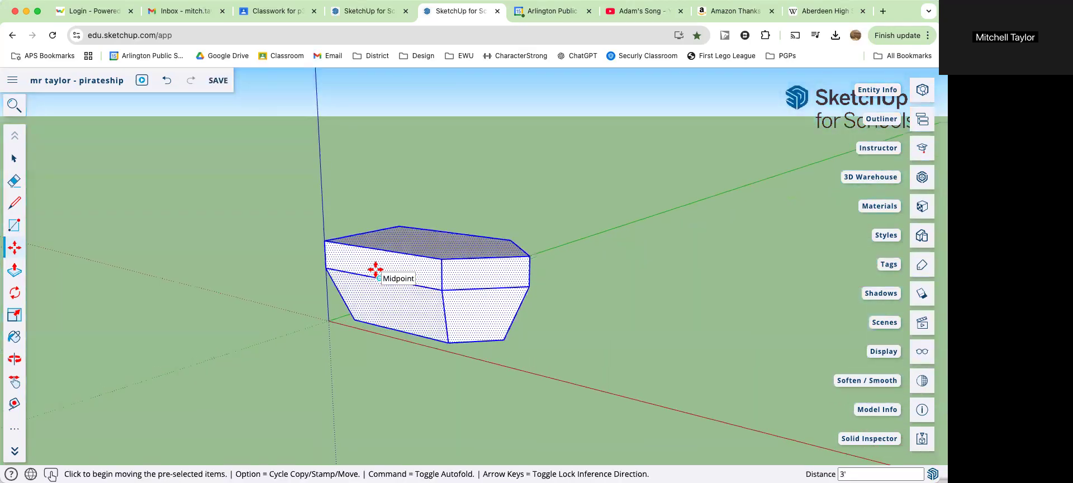
left_click(16, 161)
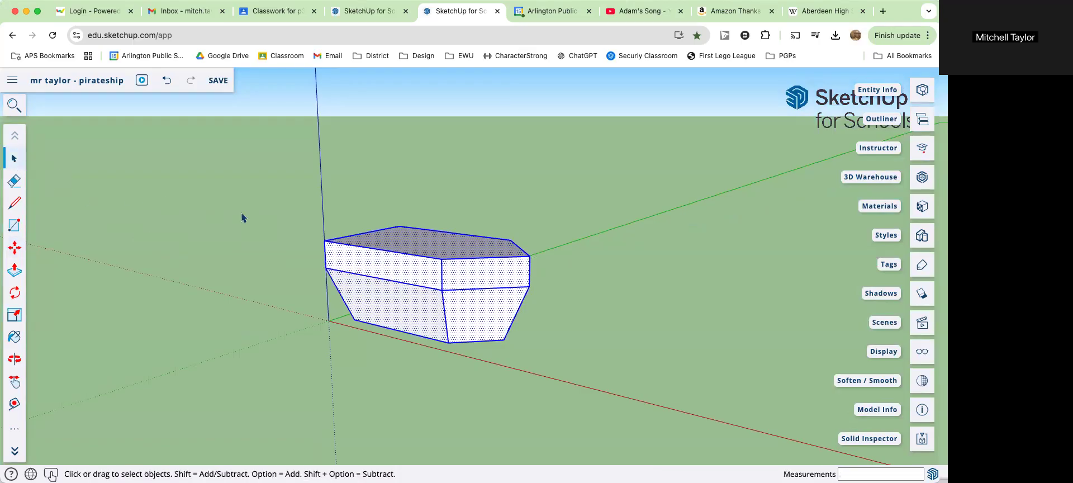
left_click(247, 195)
middle_click_drag(247, 194, 83, 338)
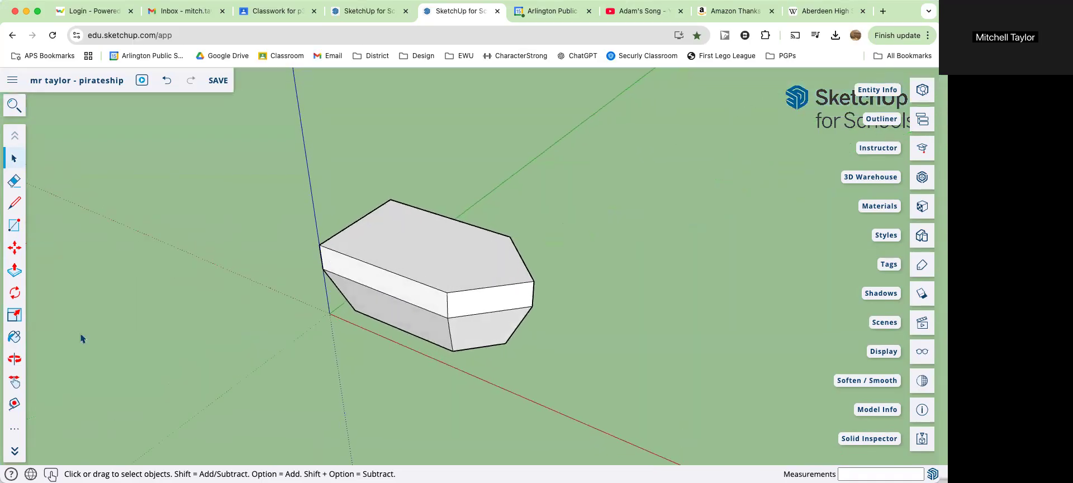
left_click(15, 429)
left_click(68, 262)
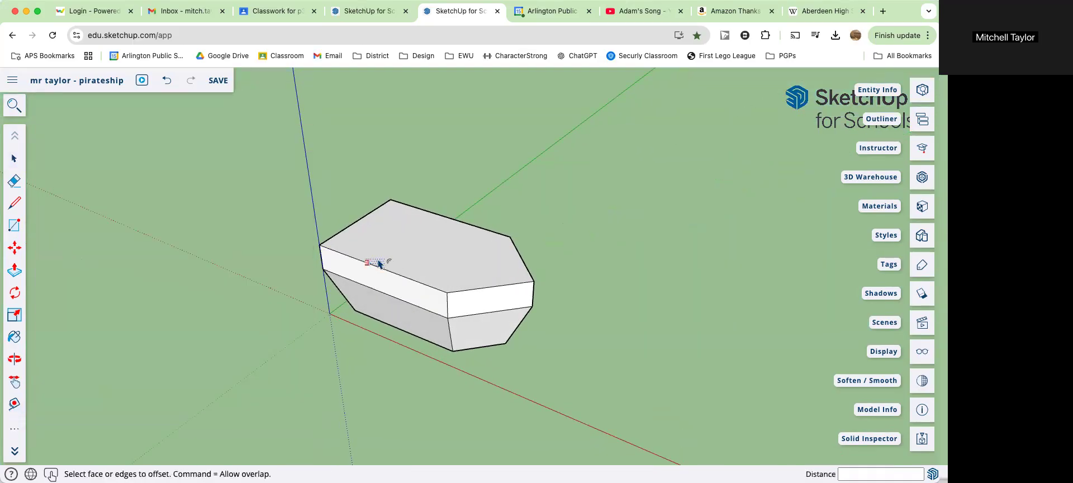
left_click(412, 257)
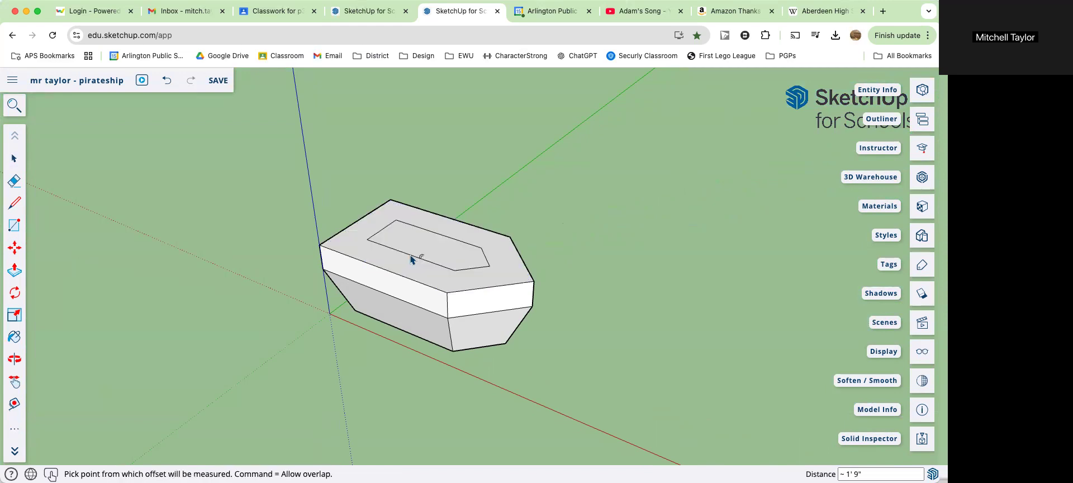
left_click(406, 262)
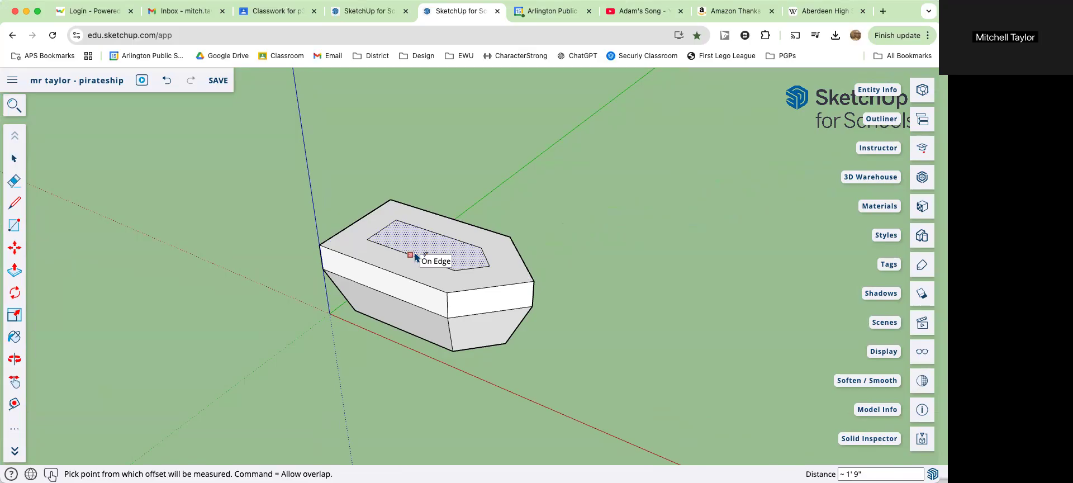
key("super+z")
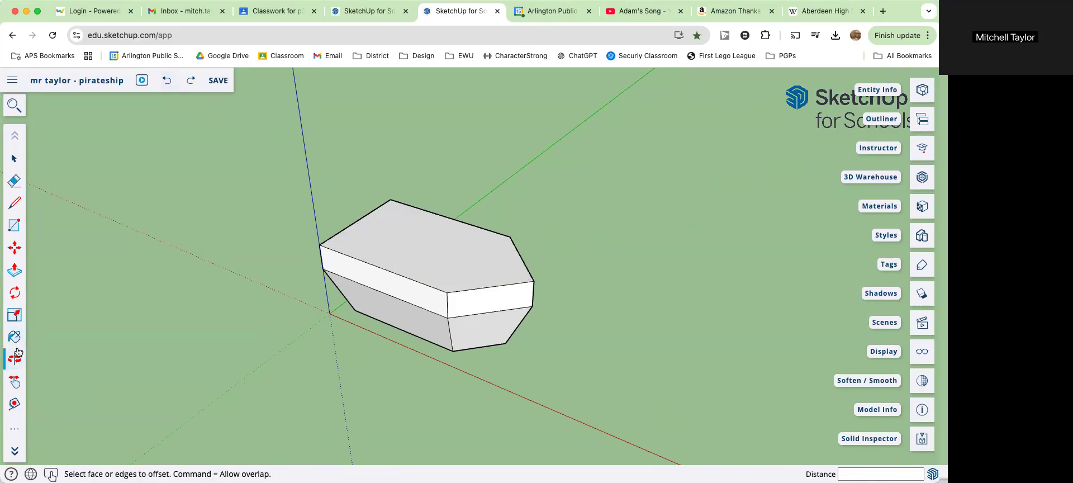
Step: Offset the outline of the hull's top face inward by 6"
left_click(15, 430)
left_click(163, 274)
left_click(420, 257)
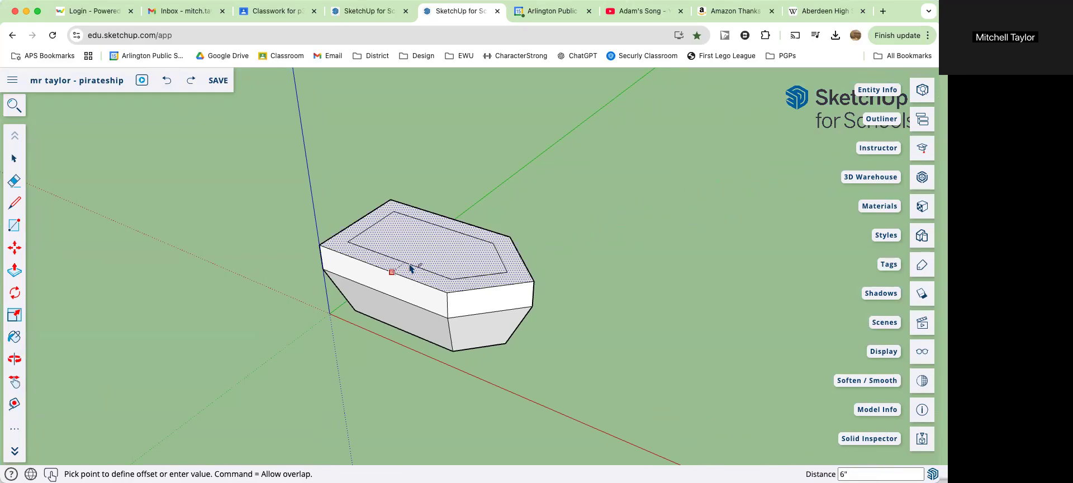
key("Return")
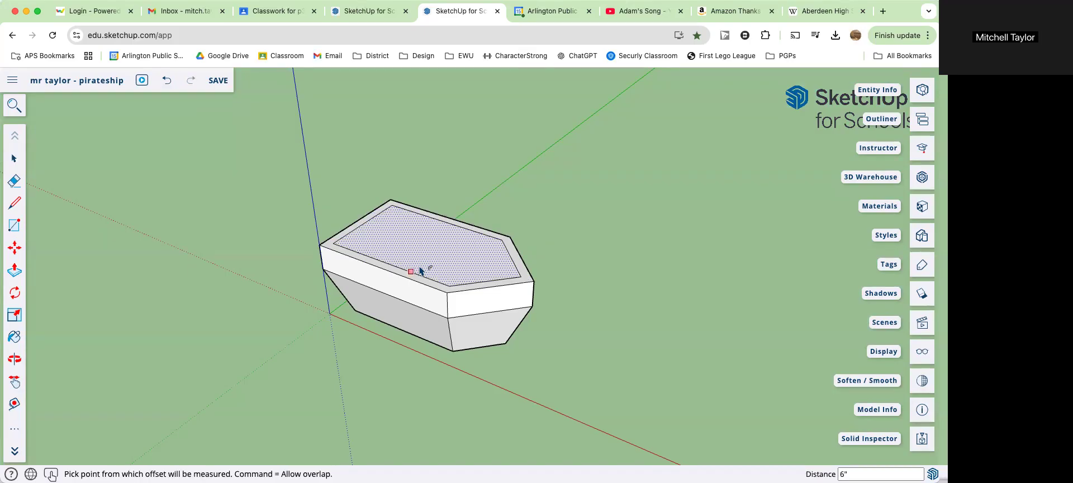
left_click(207, 218)
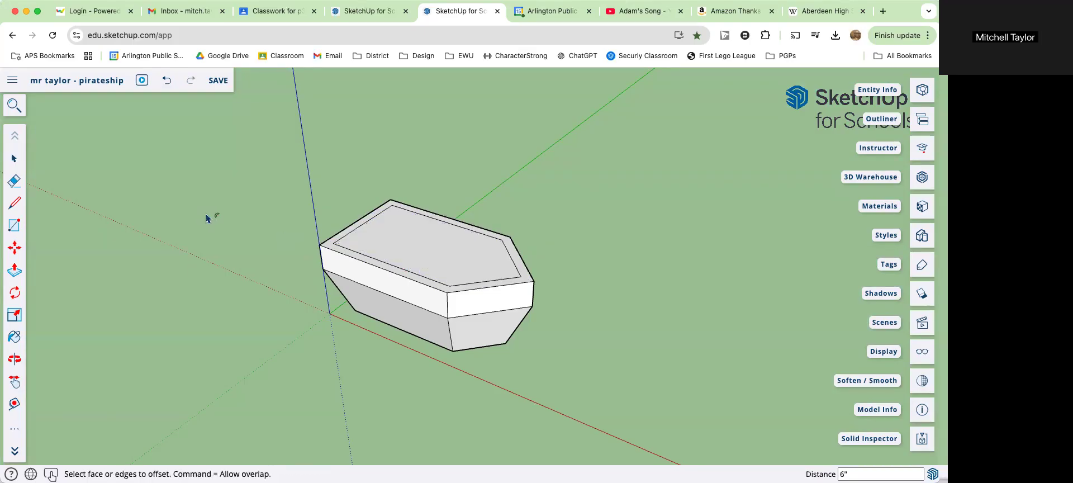
Step: Draw a line across the inset deck face from the midpoint of one long edge to the midpoint of the opposite one
left_click(12, 210)
left_click(389, 264)
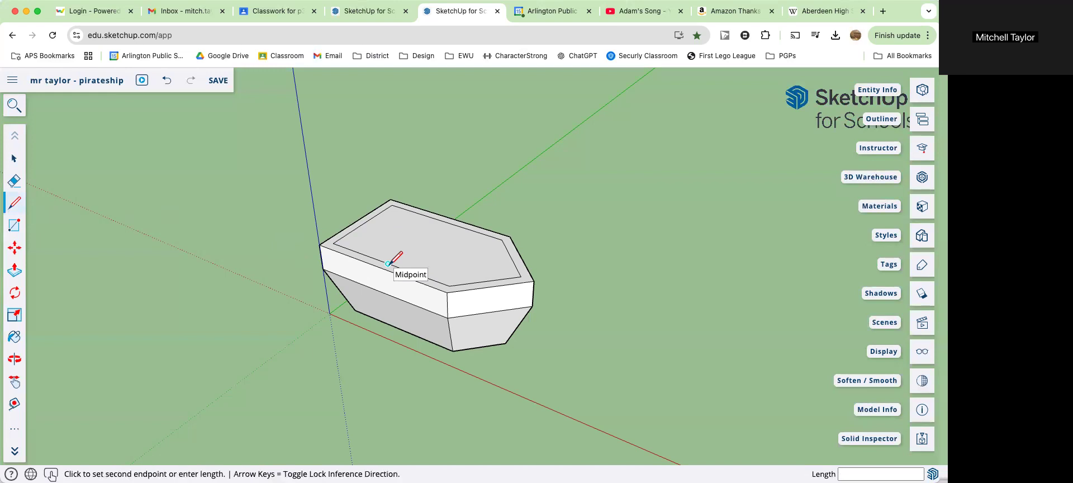
left_click(444, 222)
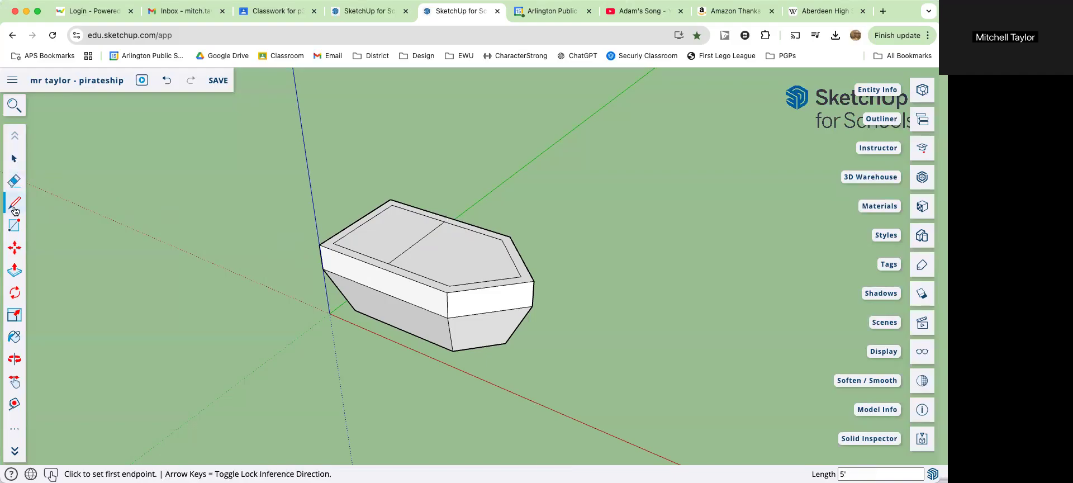
Step: Push the bow half of the inset deck down 1' and pull the stern half up 3' to form a cabin
left_click(15, 271)
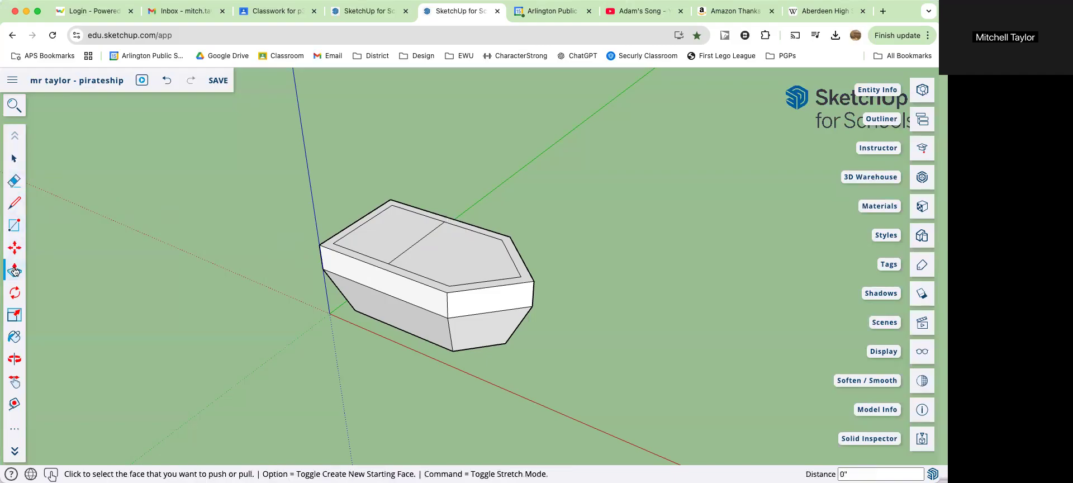
left_click(460, 253)
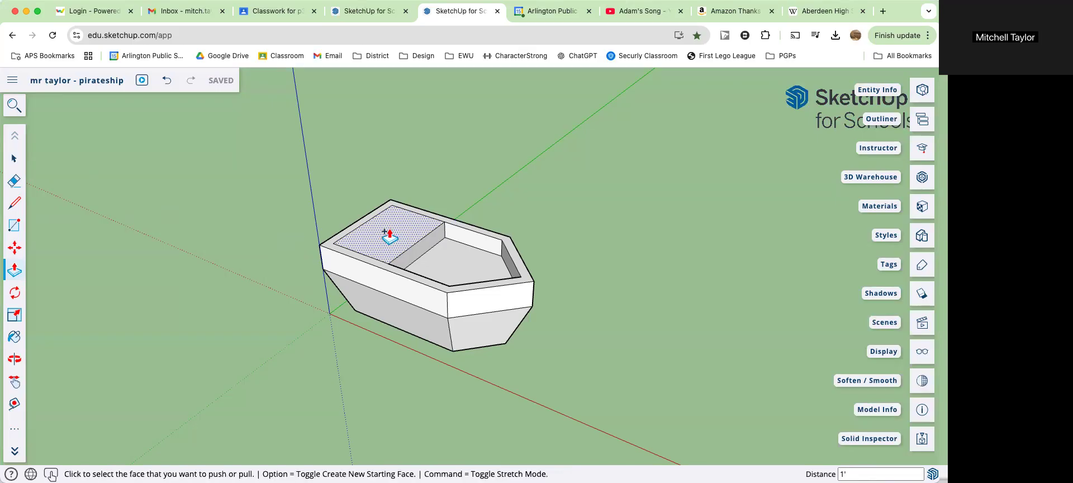
left_click(385, 231)
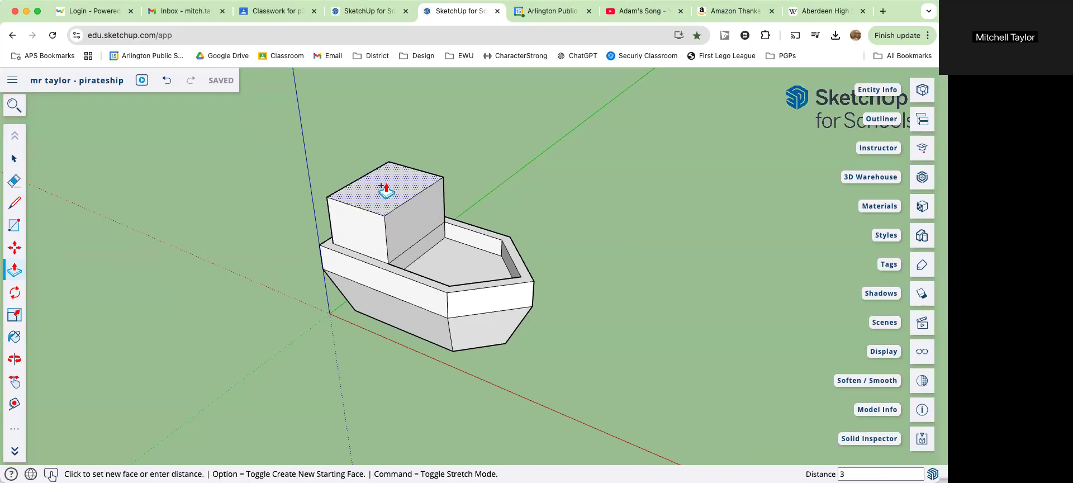
key("Return")
Step: Offset the outline of the cabin's bow-facing wall inward by 3"
middle_click_drag(385, 190, 448, 189)
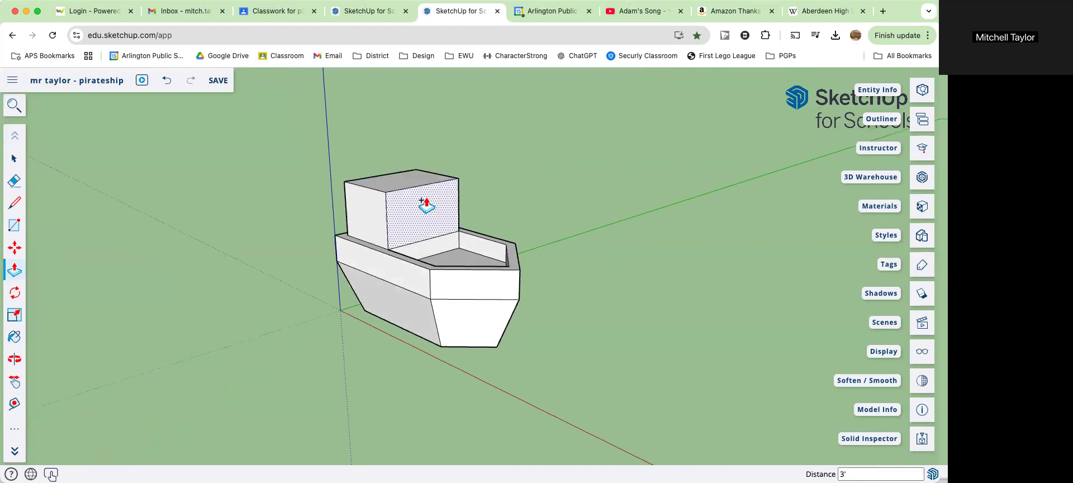
middle_click_drag(403, 215, 427, 223)
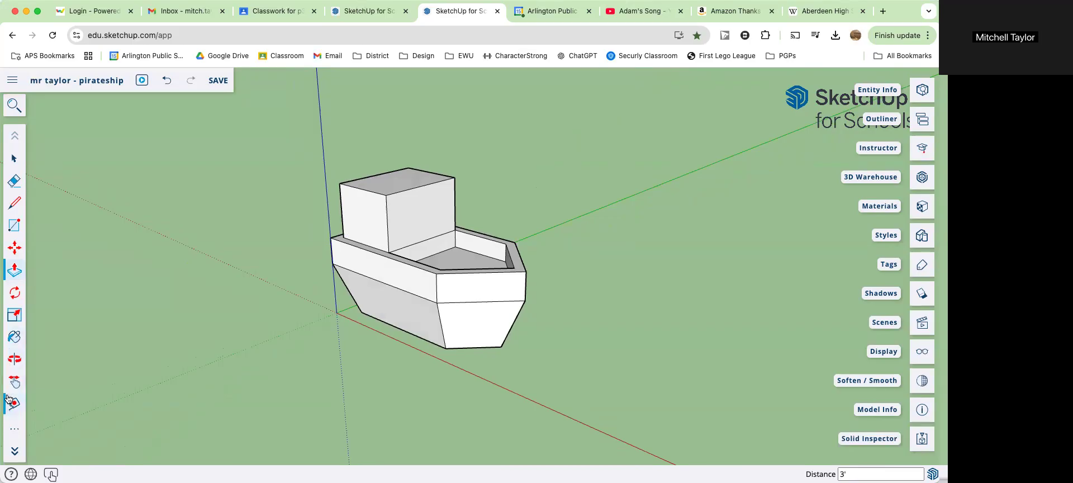
left_click(12, 429)
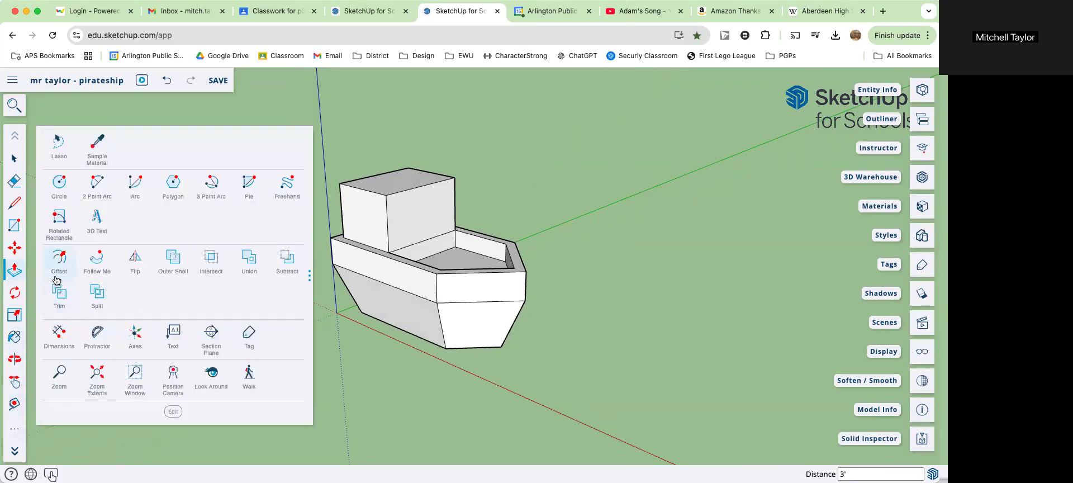
left_click(58, 259)
left_click(411, 237)
left_click(418, 237)
key("super+z")
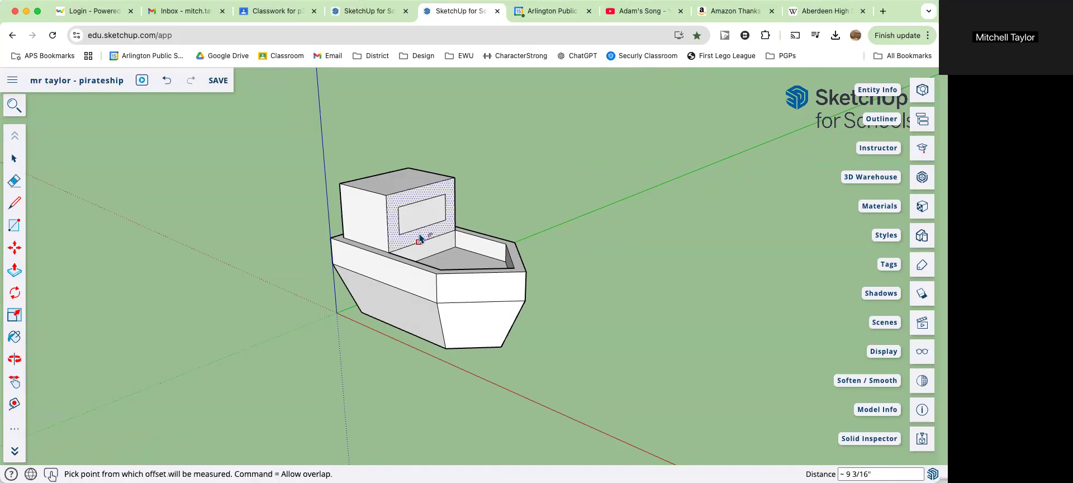
left_click(420, 240)
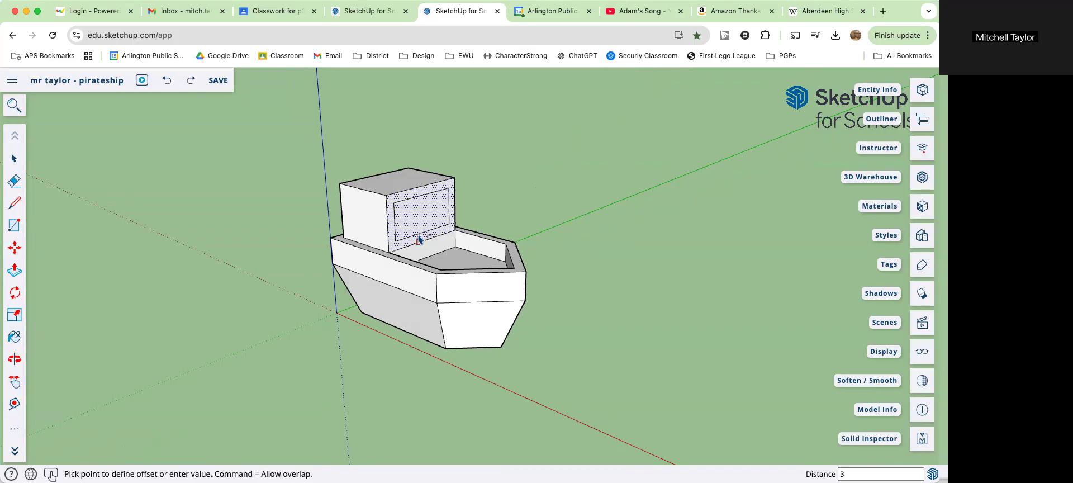
key("Return")
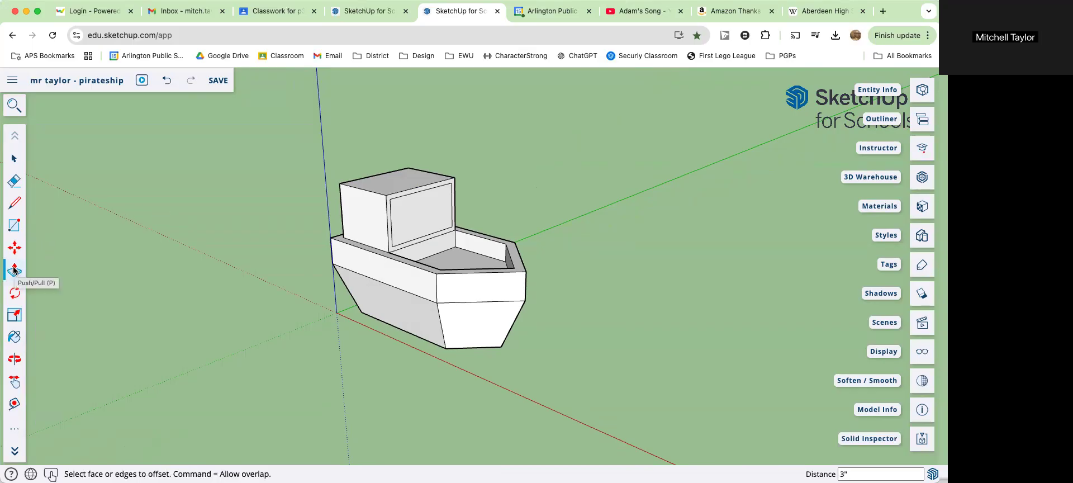
Step: Push the inset face of the cabin's bow-facing wall about 3' 7 3/4" through to the stern to open the cabin at both ends
left_click(13, 270)
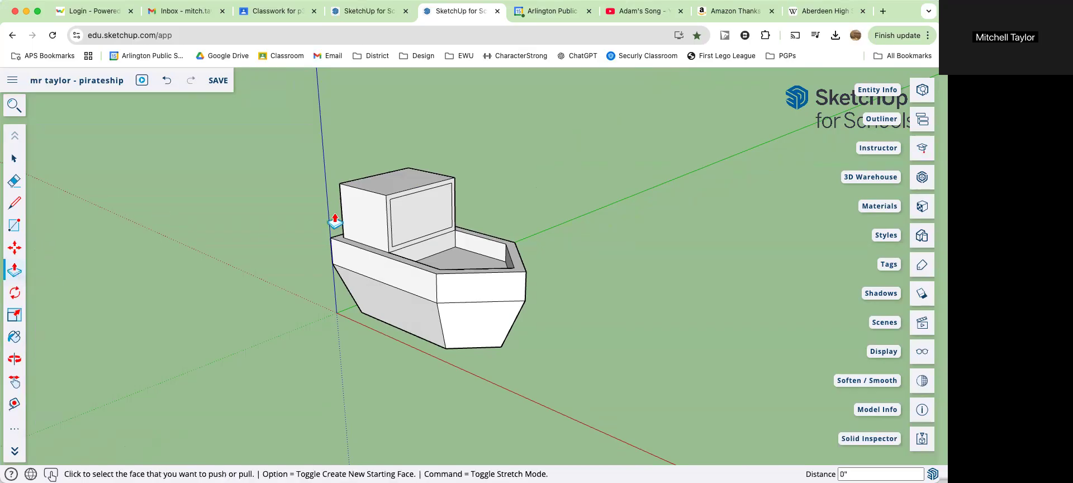
left_click(422, 218)
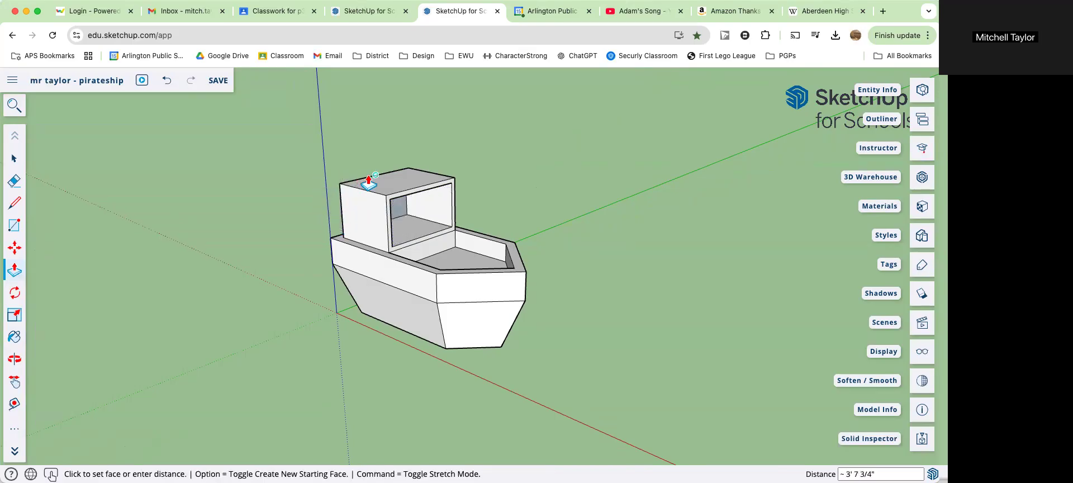
left_click(342, 216)
Step: Offset the outline of the cabin's visible inner side wall inward by 3"
middle_click_drag(360, 220, 418, 219)
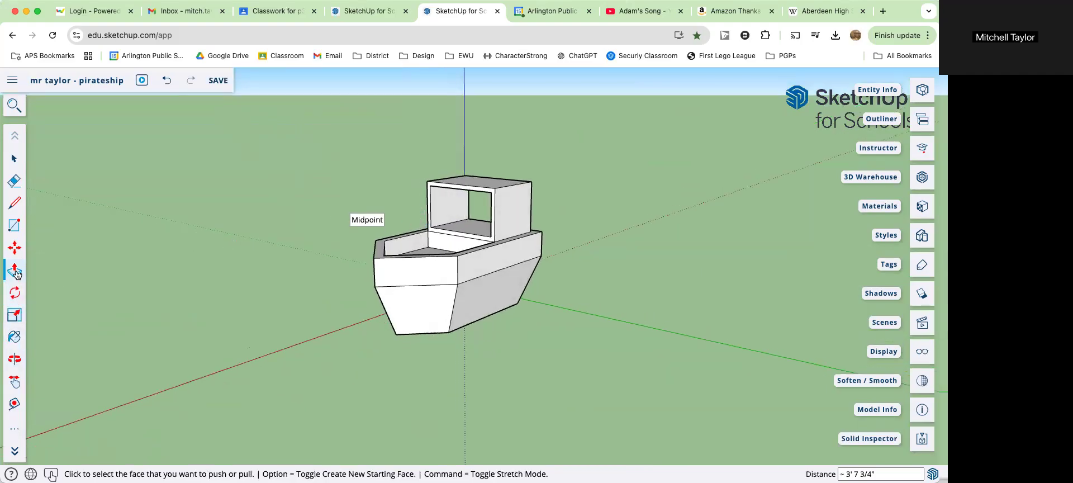
left_click(14, 428)
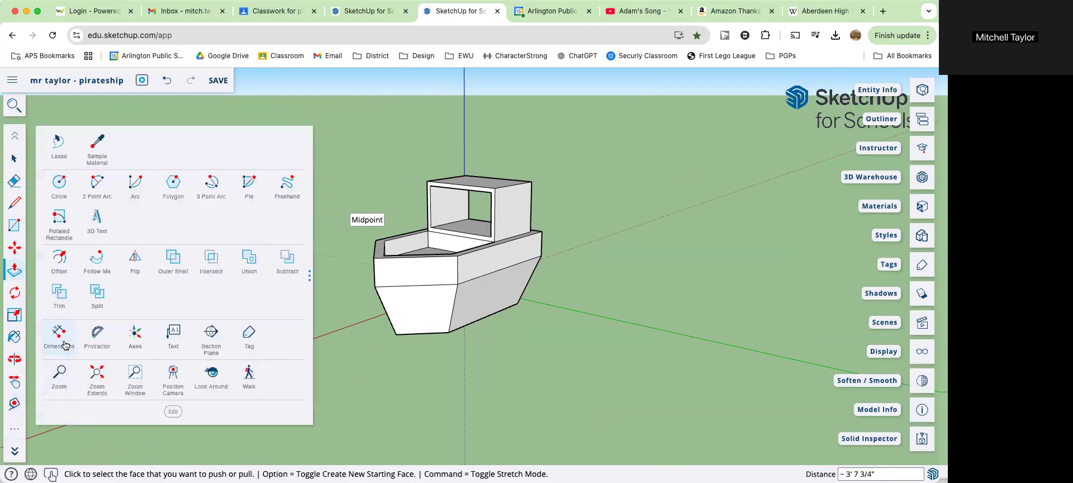
left_click(59, 259)
left_click(442, 220)
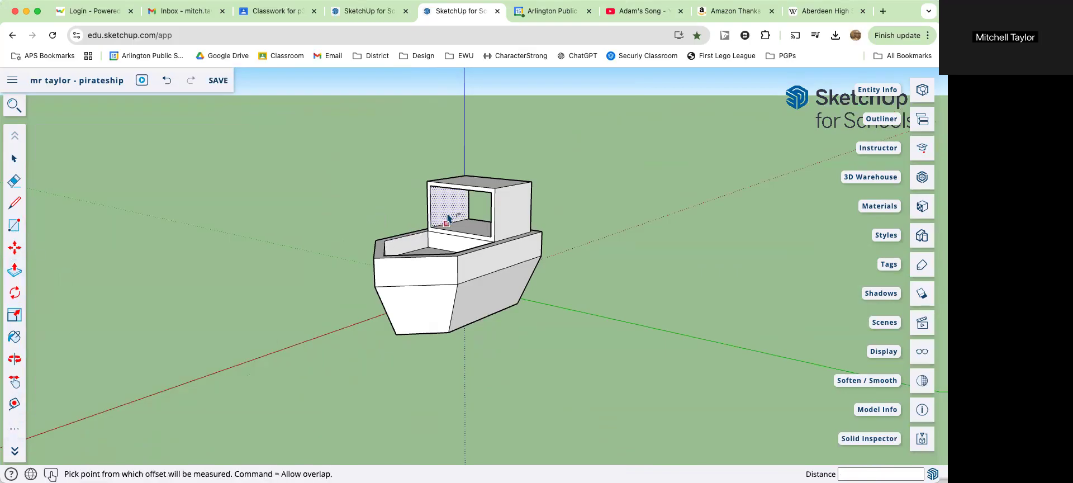
left_click(447, 218)
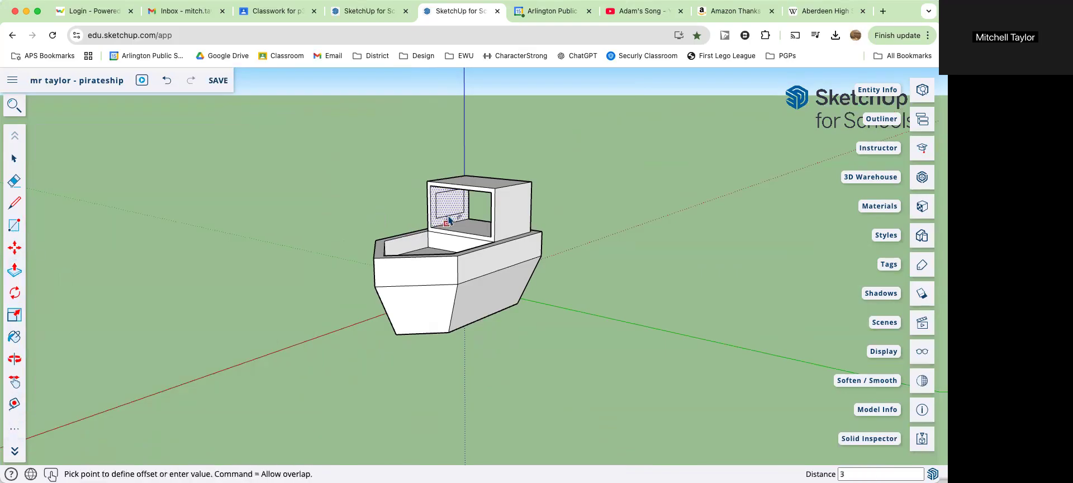
type("3")
key("Return")
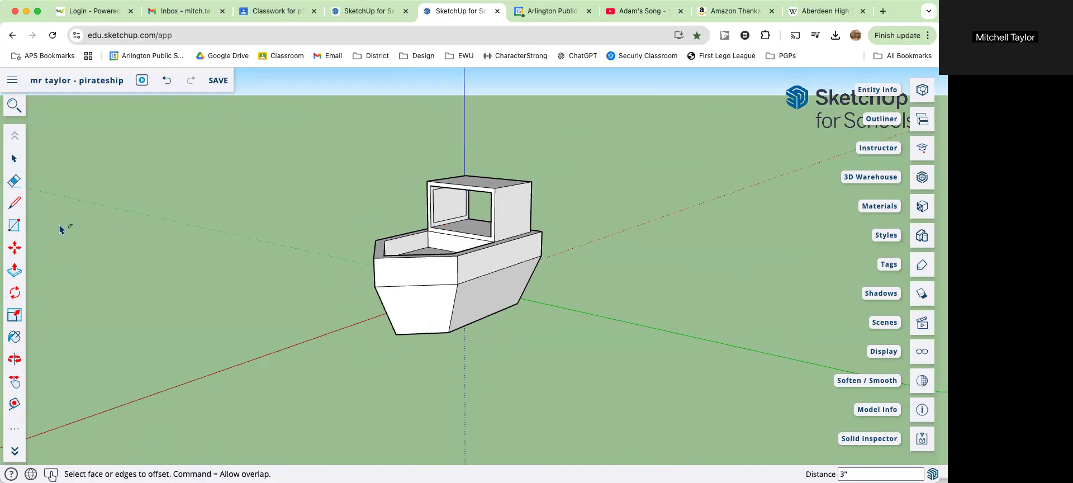
Step: Push the inset face of the cabin's side wall outward 3" through the wall to cut a side opening
left_click(14, 271)
left_click(454, 207)
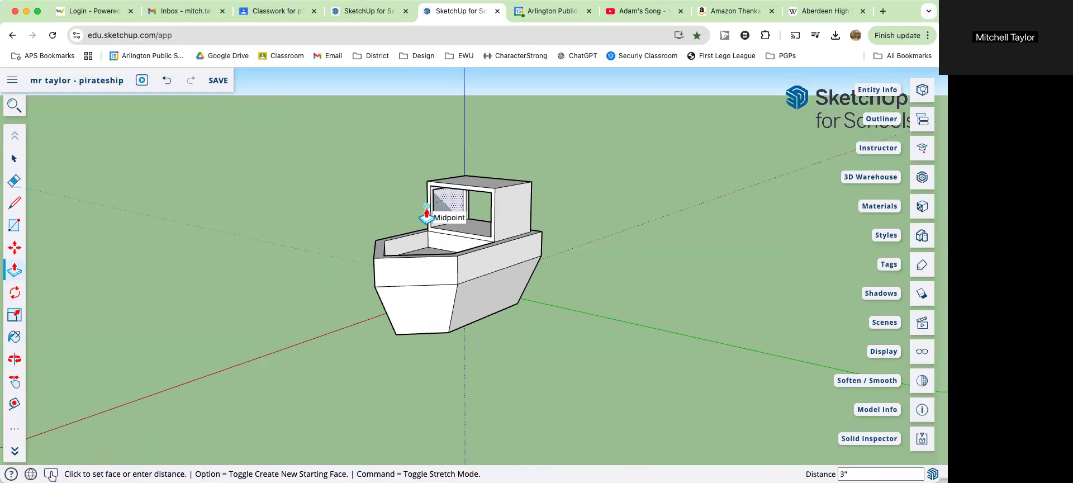
left_click(426, 216)
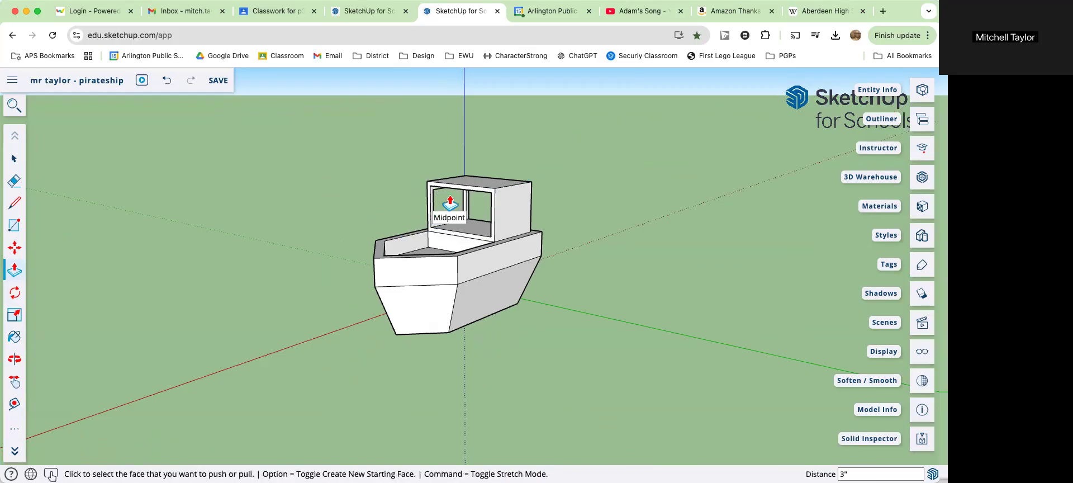
Step: Draw a centre line across the cabin's flat roof from the front edge's midpoint to the back edge's midpoint
mouse_move(439, 208)
middle_mouse_down()
mouse_move(455, 204)
mouse_move(417, 193)
middle_mouse_up()
left_click(15, 203)
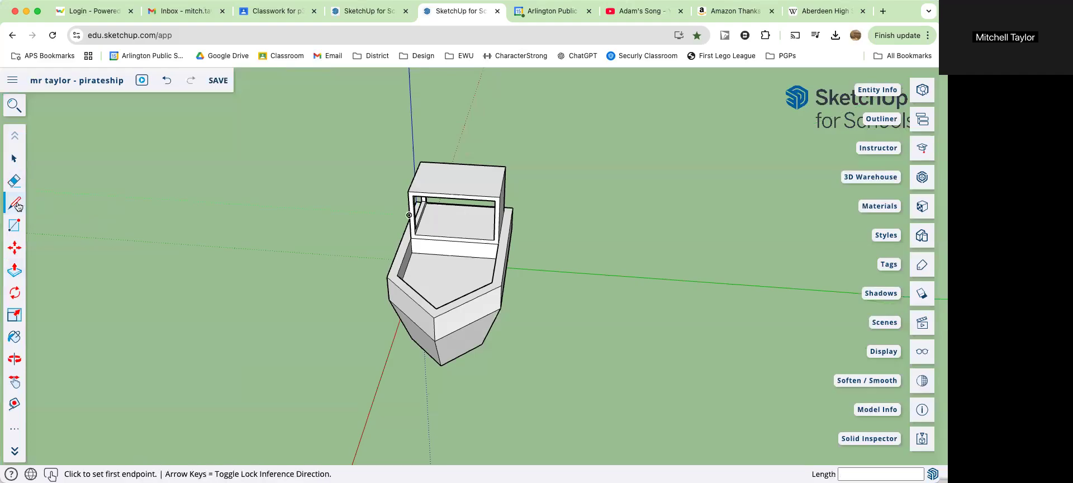
left_click(453, 194)
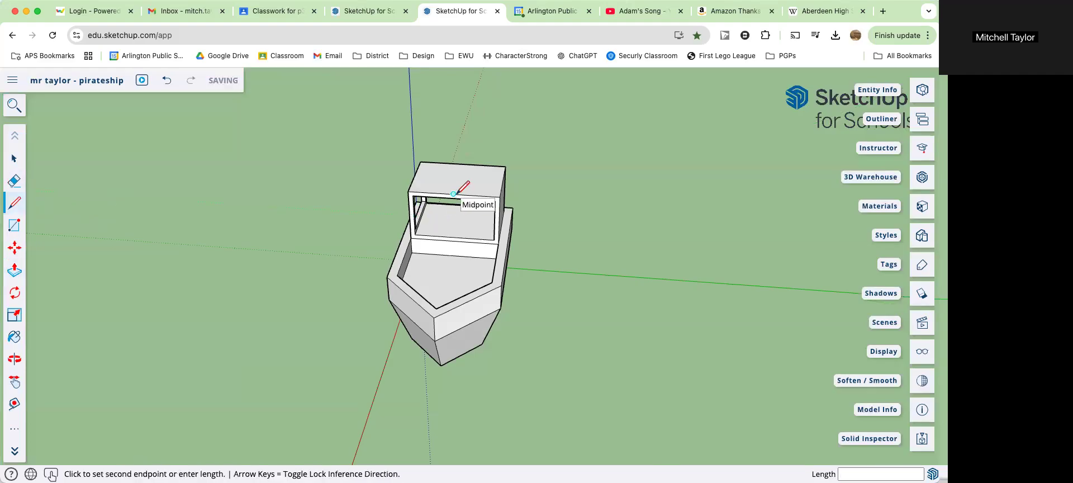
left_click(462, 164)
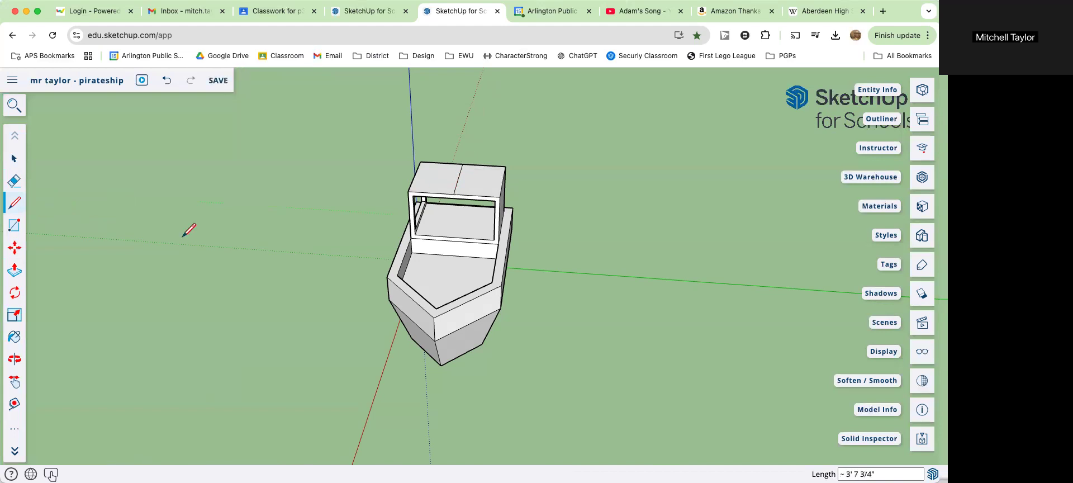
Step: Raise the roof's centre line 3' along the blue axis to form a gabled cabin roof
left_click(16, 249)
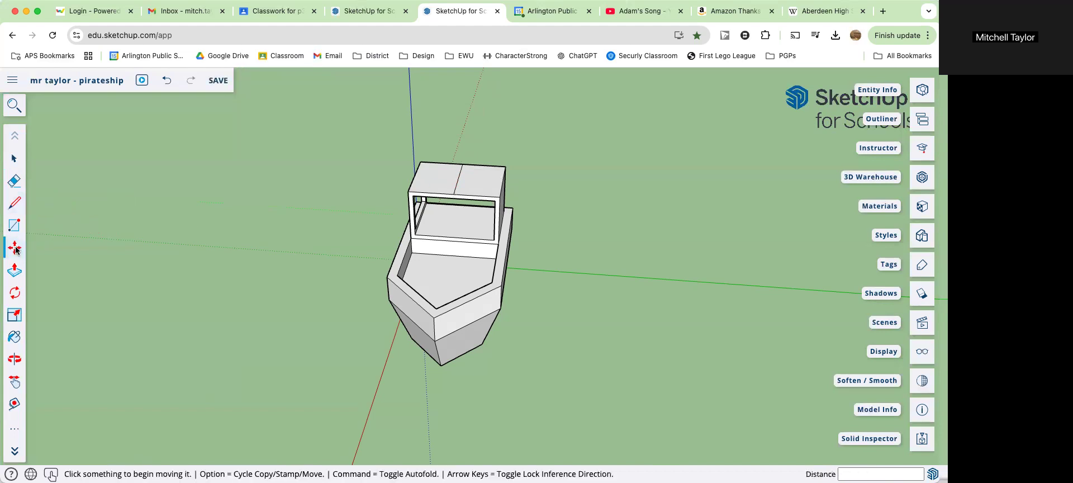
left_click(457, 180)
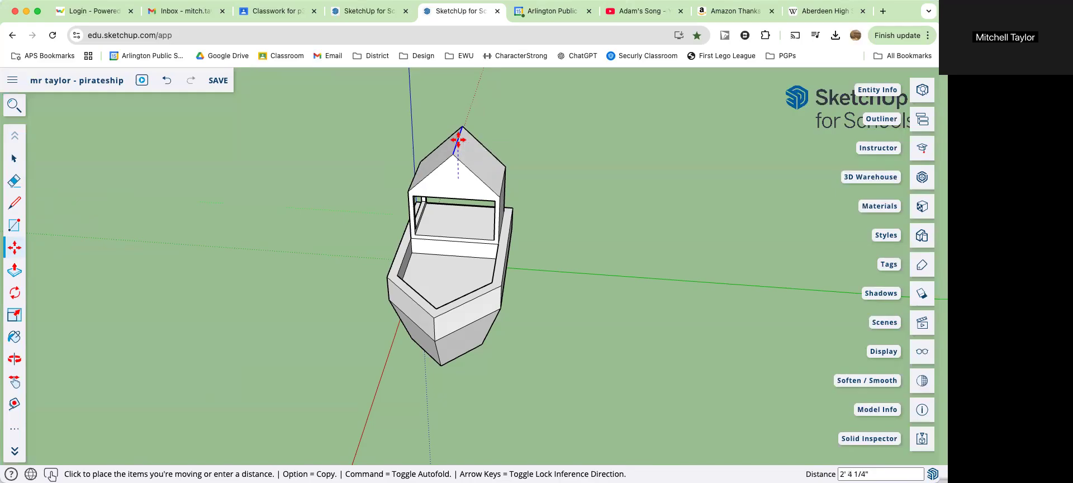
type("3'")
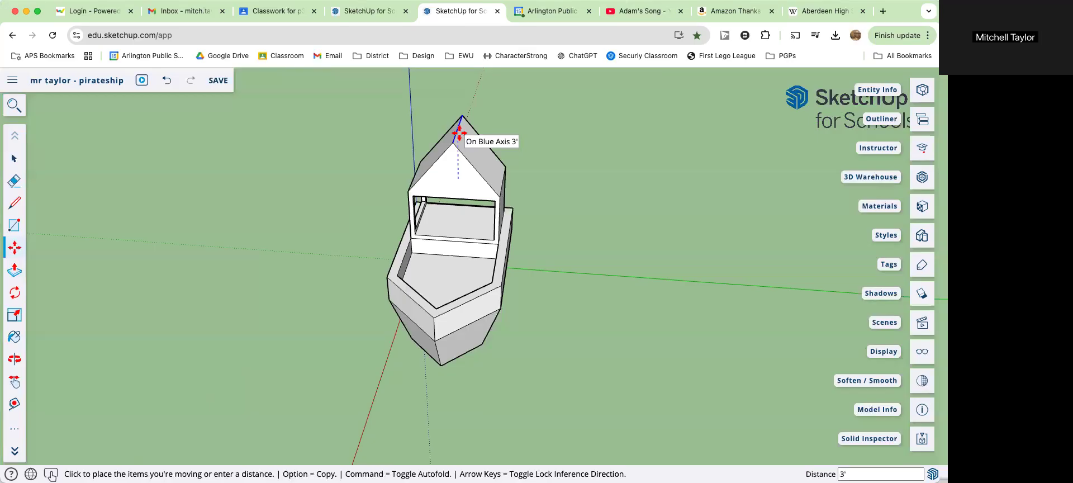
key("Return")
Step: Draw a circle with a 6" radius on the lower hull's angled bow face
scroll(491, 192, "up", 10)
scroll(491, 194, "down", 10)
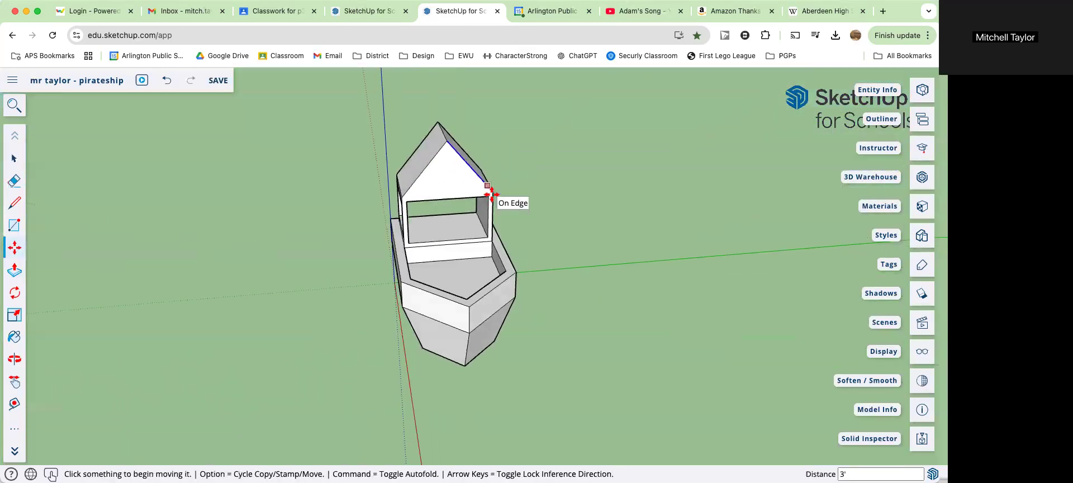
scroll(492, 194, "up", 5)
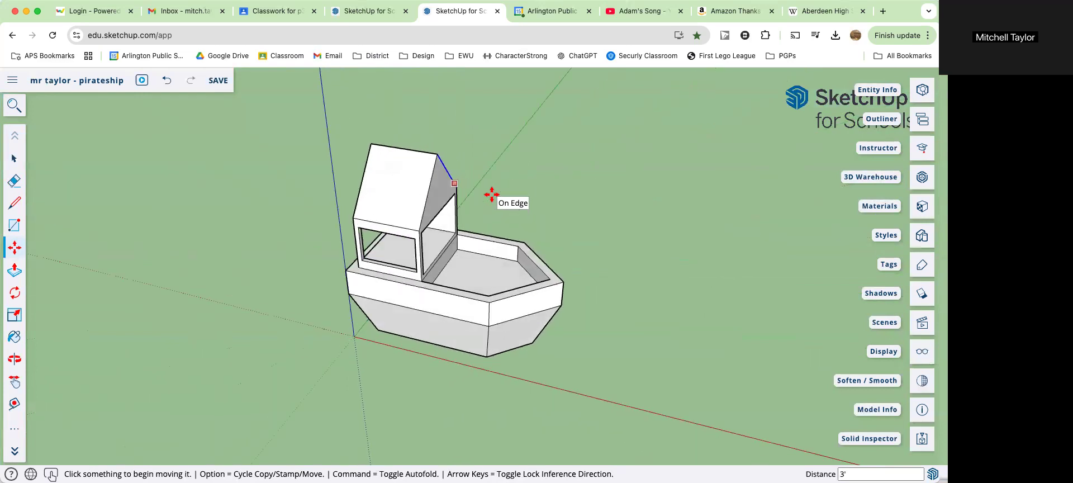
scroll(491, 194, "up", 3)
scroll(491, 194, "left", 3)
scroll(491, 194, "down", 5)
scroll(492, 194, "down", 2)
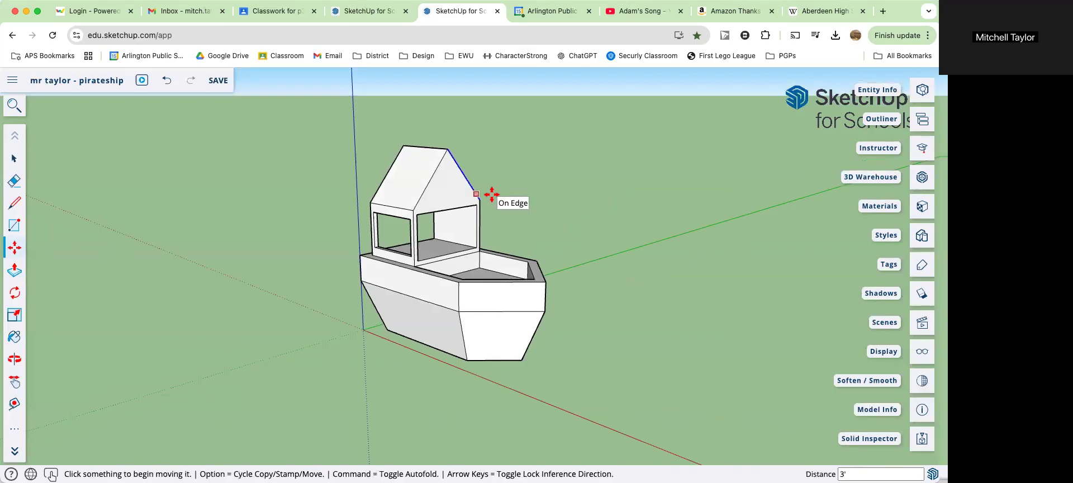
left_click(14, 429)
left_click(63, 192)
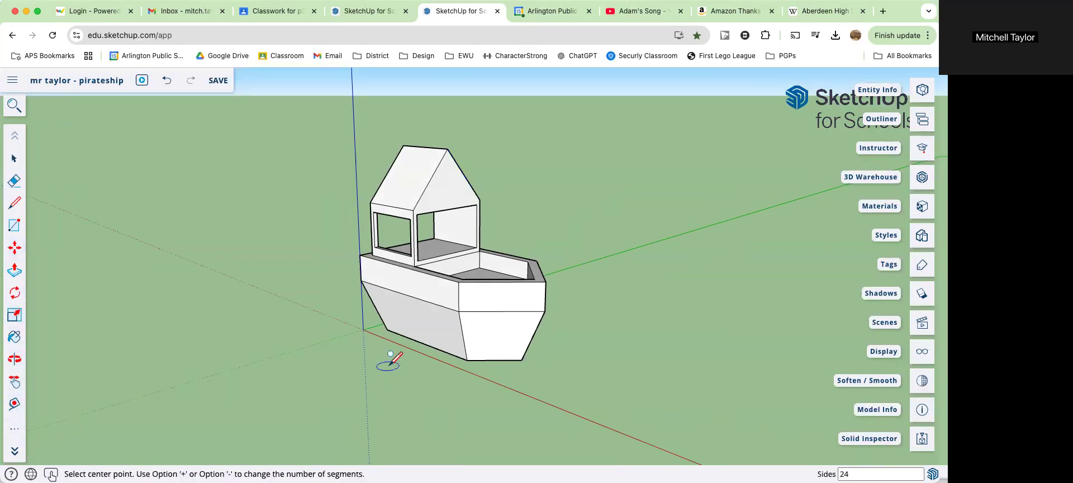
left_click(496, 329)
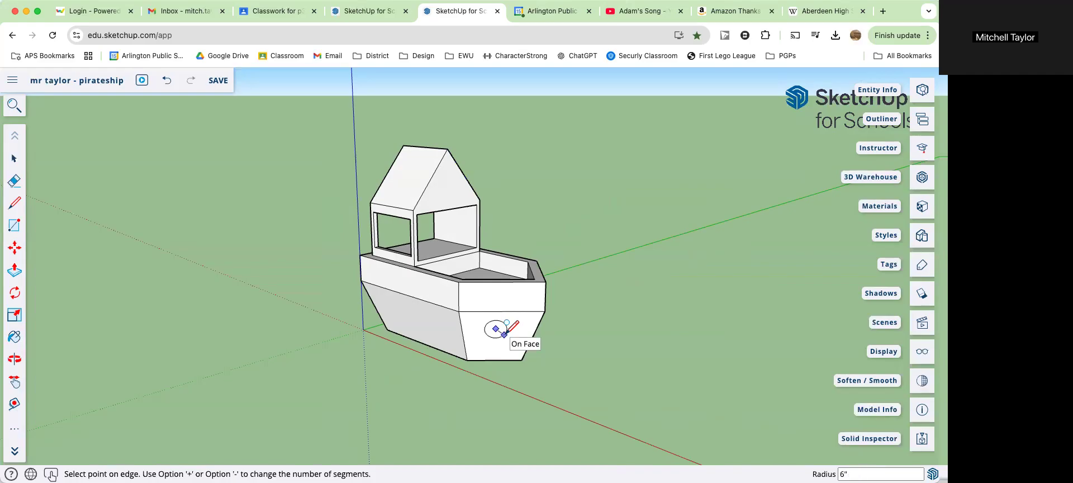
left_click(504, 335)
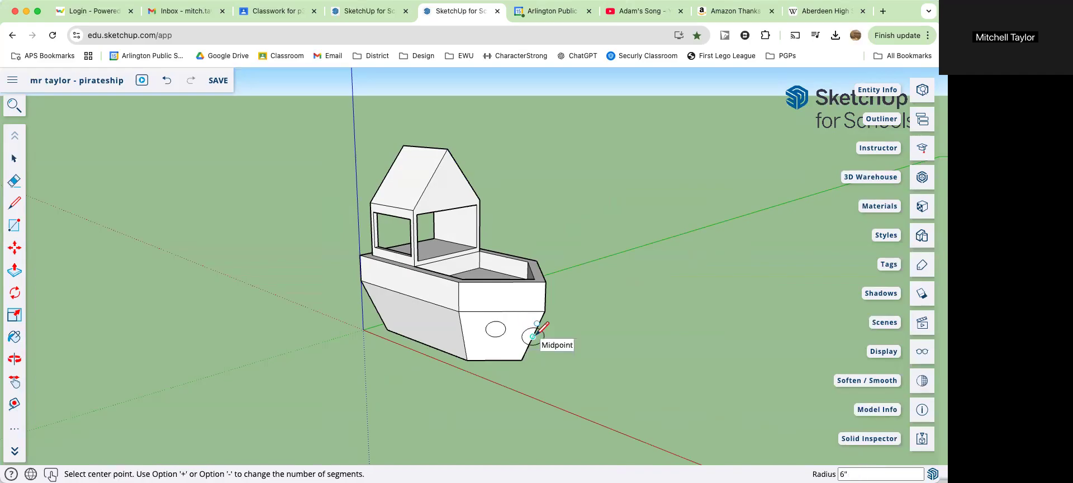
Step: Make the bow circle a component named Porthole, glued to any face, with Cut opening switched on
left_click(24, 158)
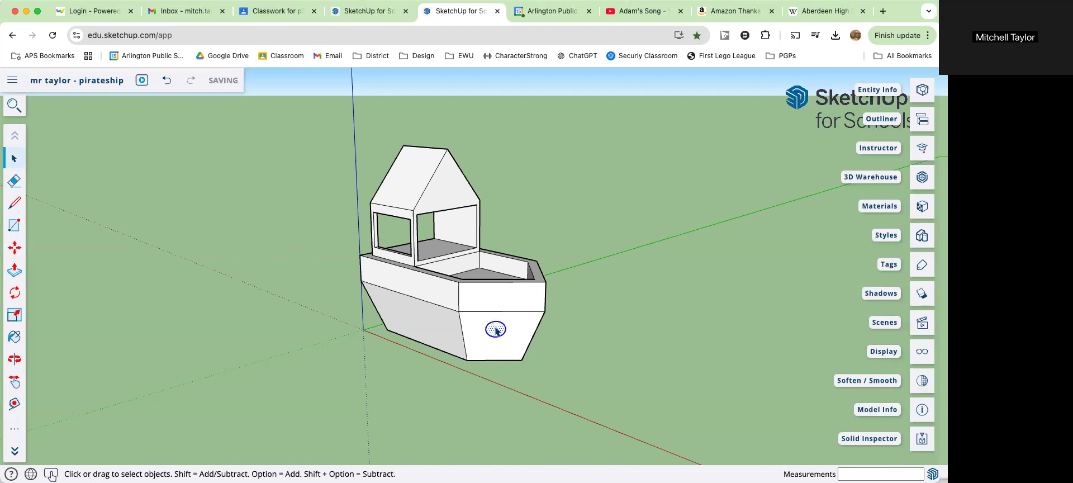
right_click(496, 330)
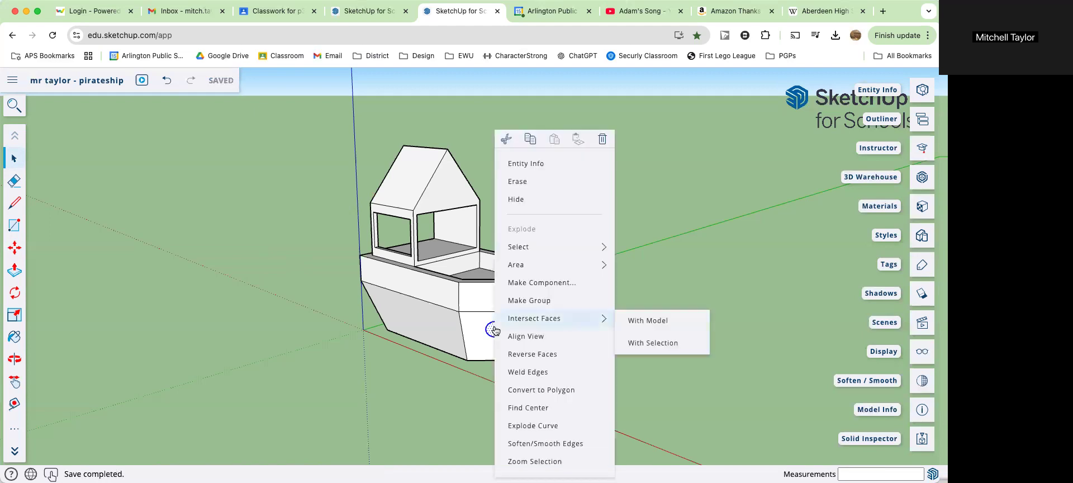
left_click(532, 284)
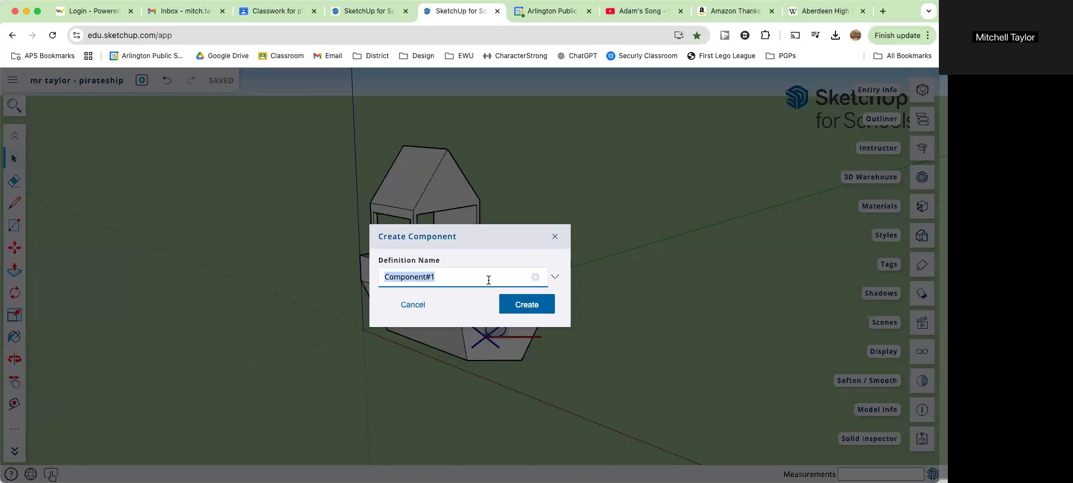
type("Porthole")
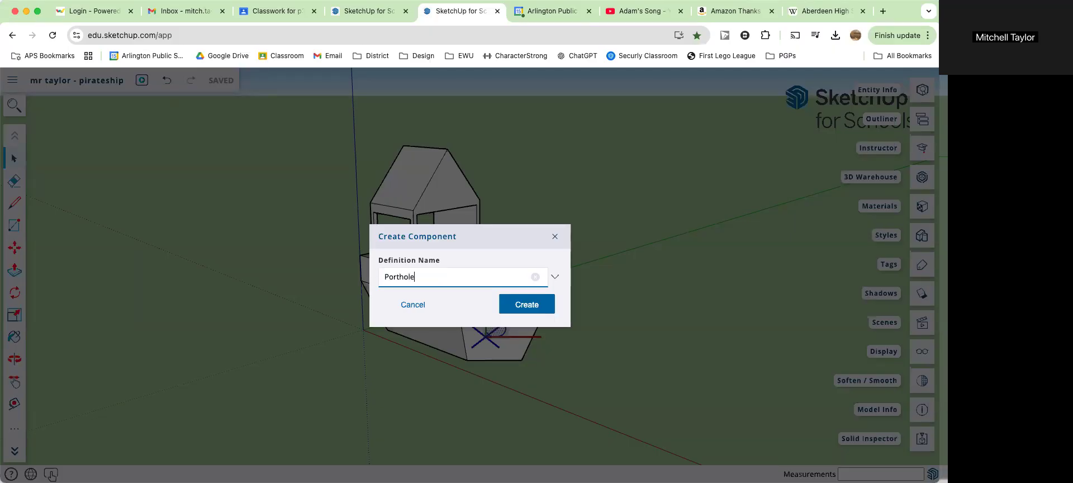
left_click(555, 279)
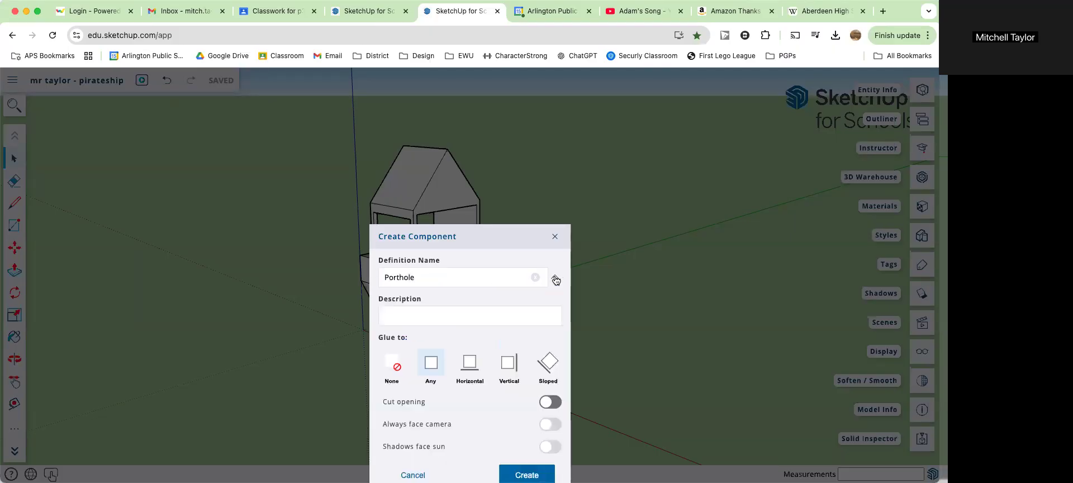
left_click(550, 404)
left_click(541, 474)
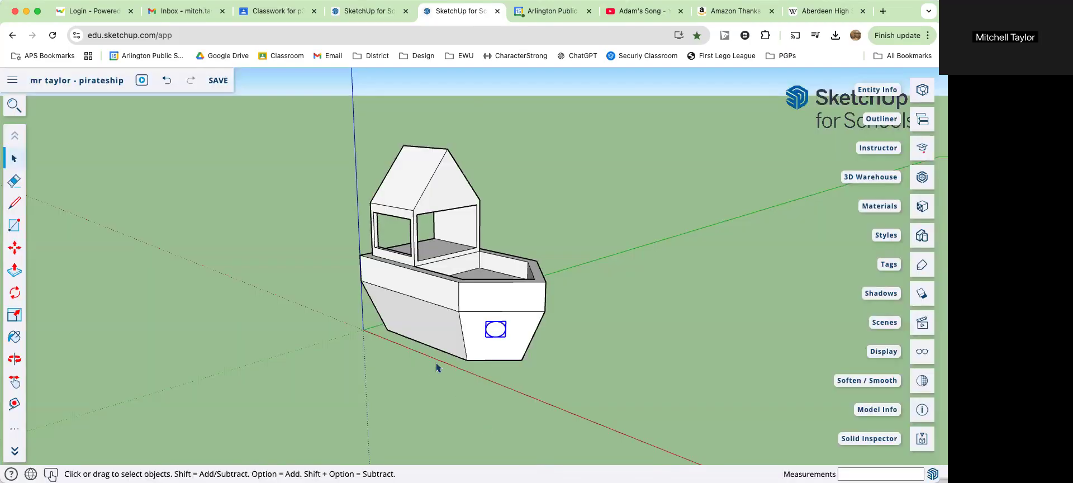
Step: Copy the porthole from the bow face onto the adjoining long side of the lower hull
left_click(16, 251)
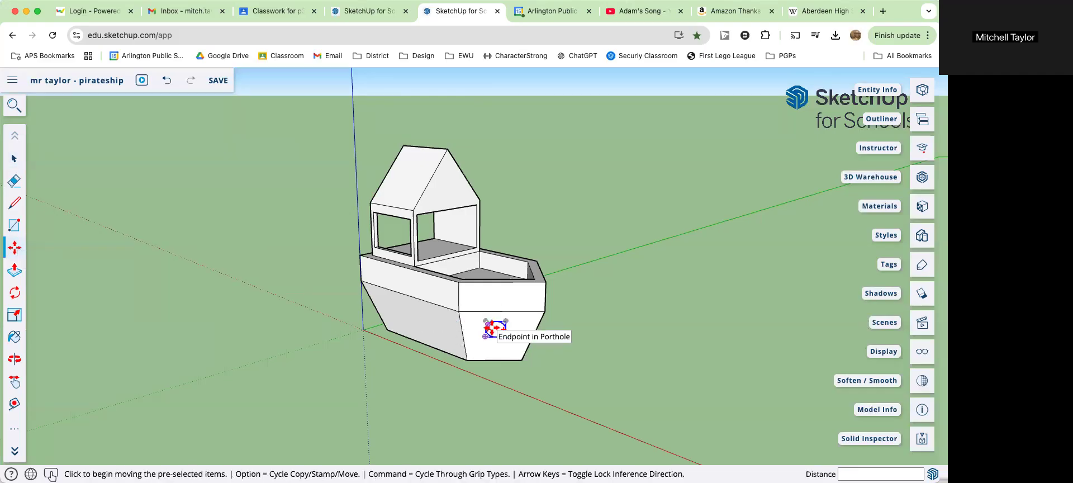
key("alt")
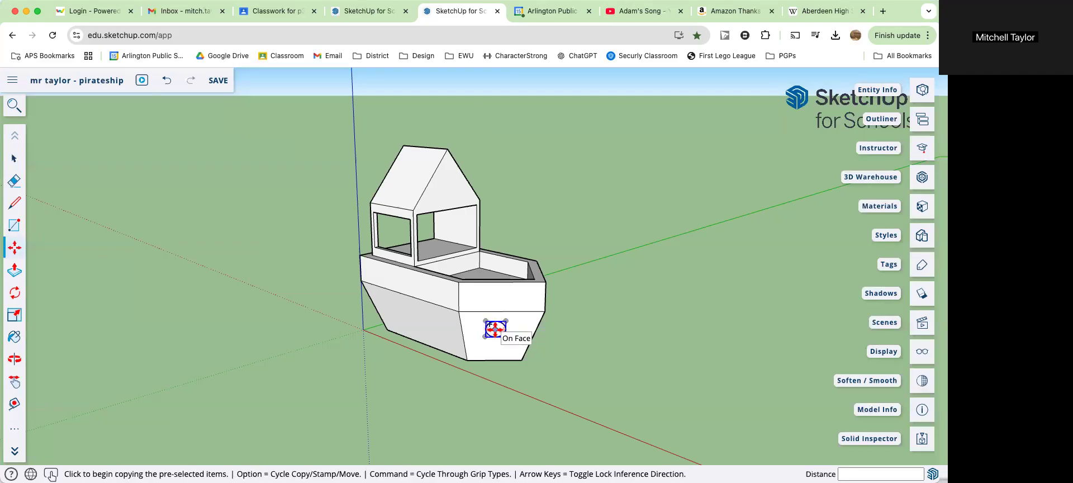
left_click(496, 329)
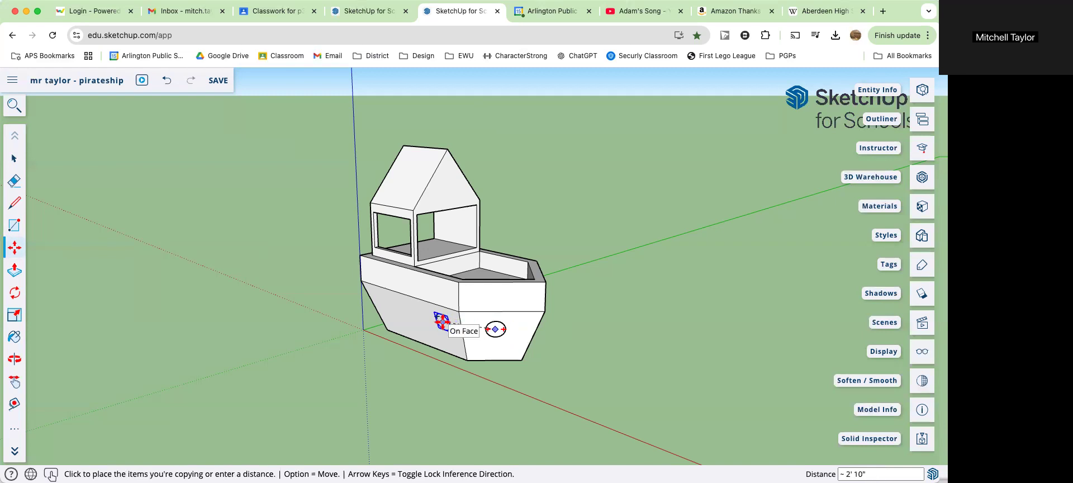
left_click(478, 320)
Step: Add two more porthole copies in a row toward the stern on the hull side, spaced about 2' 2" apart
middle_click_drag(417, 318, 434, 321)
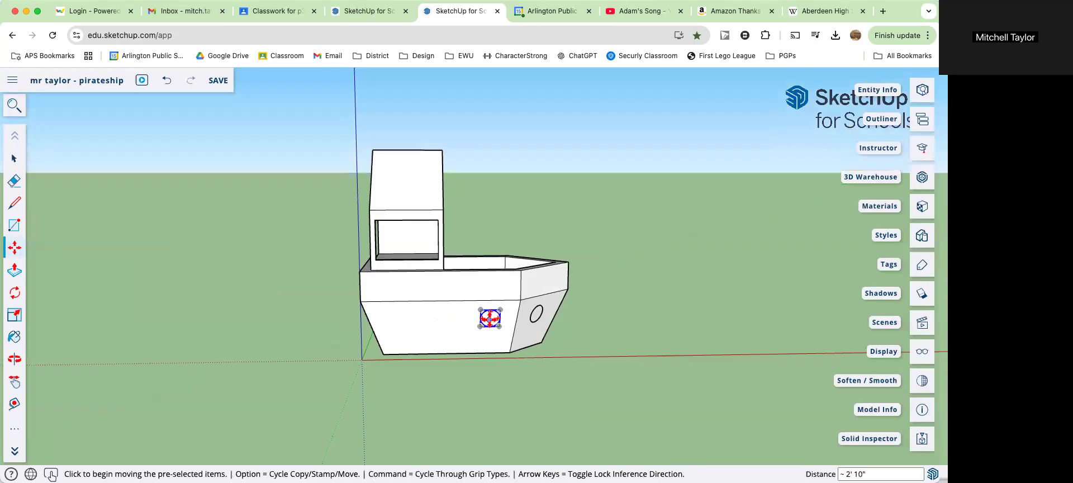
key("alt")
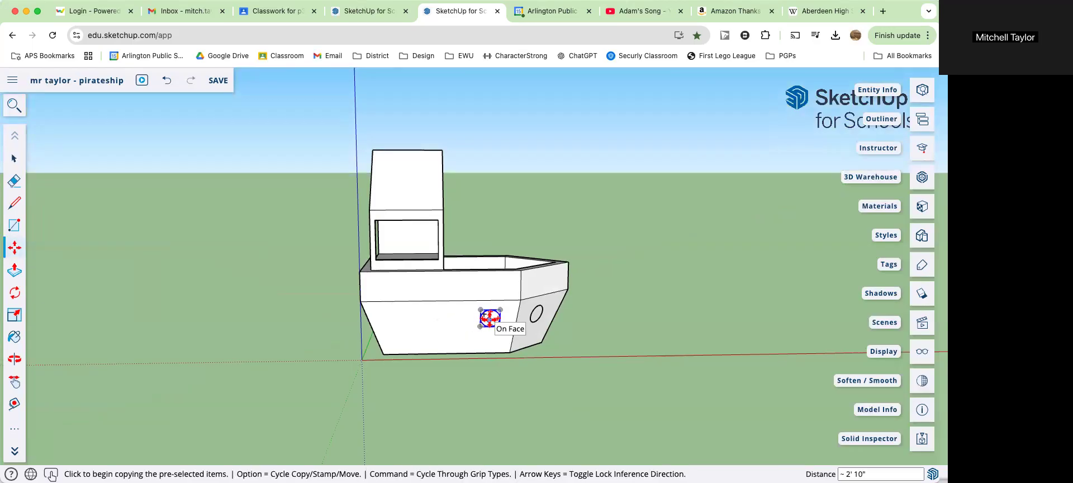
left_click(490, 318)
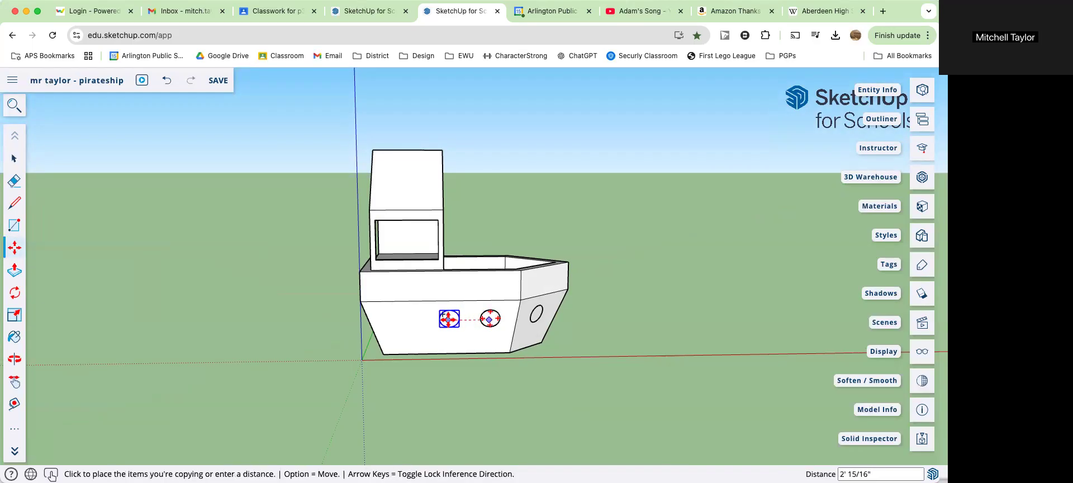
left_click(447, 318)
key("alt")
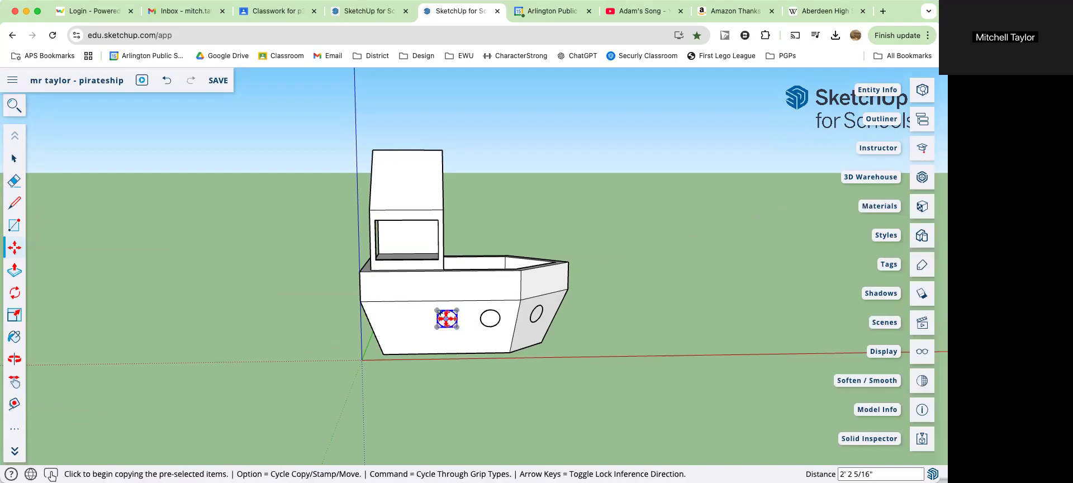
left_click(448, 318)
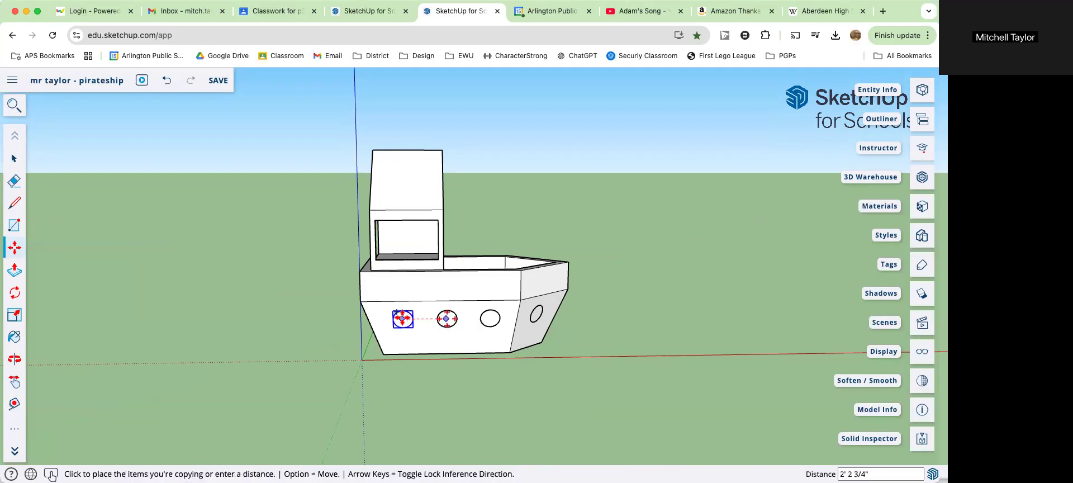
left_click(403, 319)
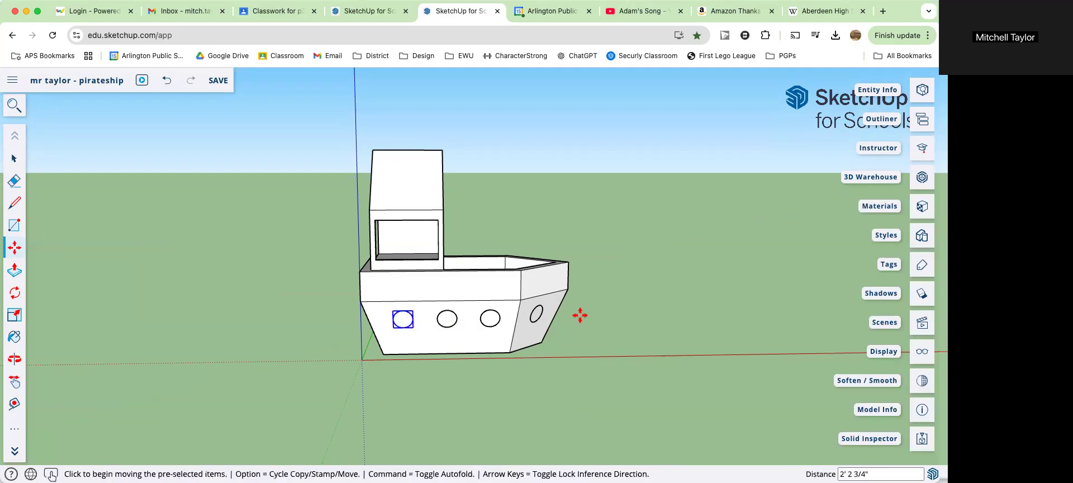
Step: Open the sternmost porthole component on the hull side for editing and offset its circle inward by 1"
left_click(13, 160)
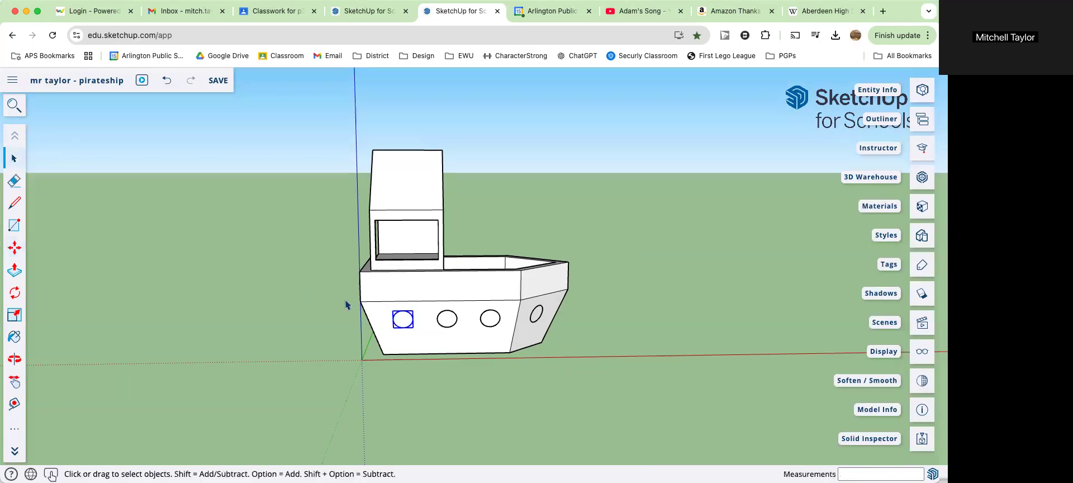
double_click(402, 320)
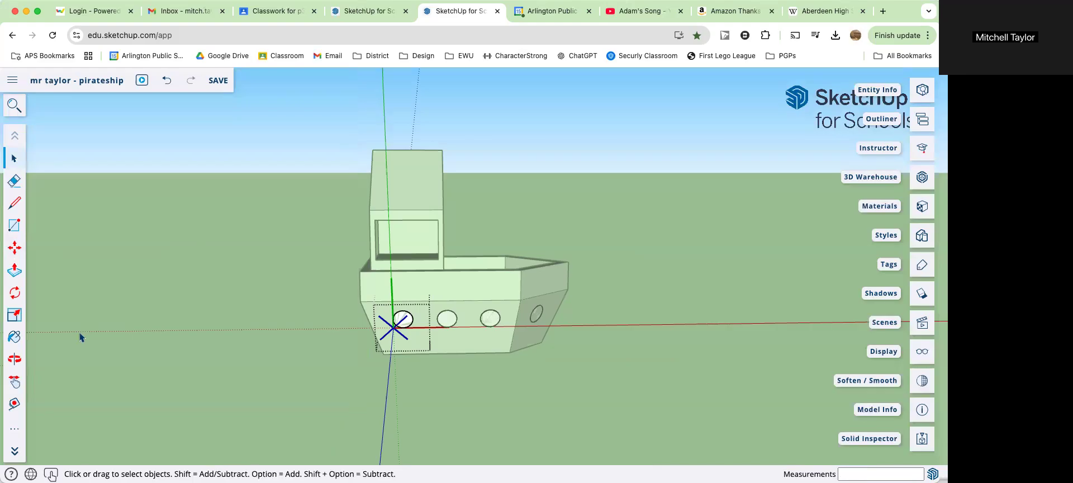
left_click(14, 429)
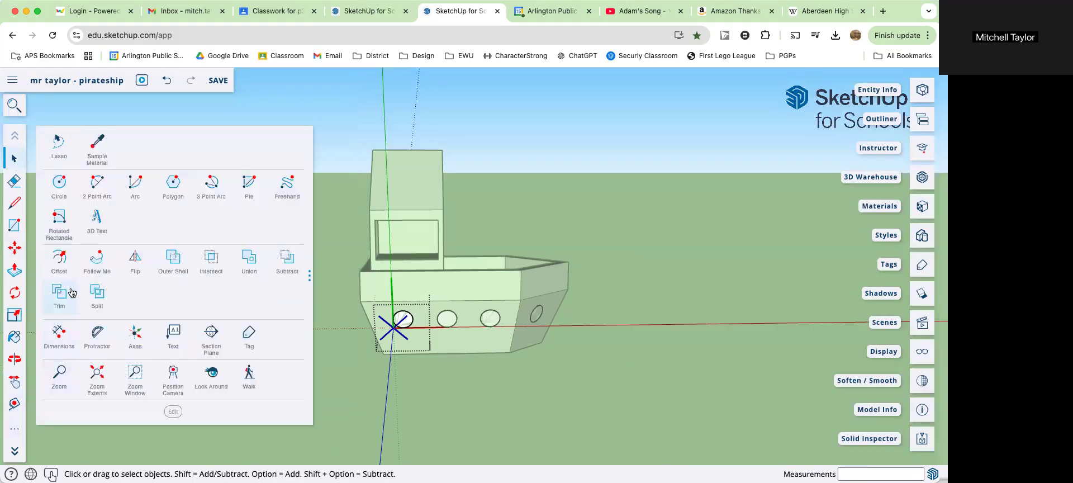
left_click(59, 263)
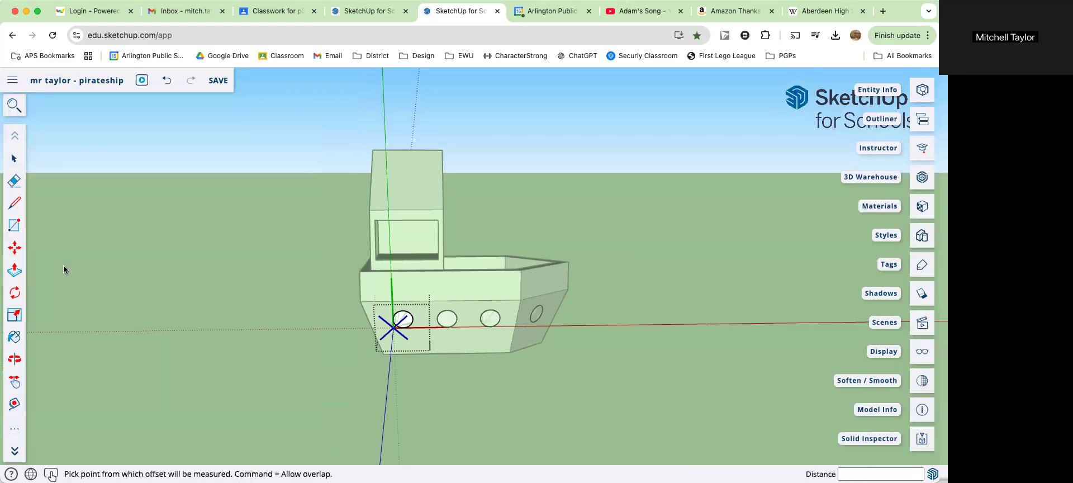
left_click(412, 324)
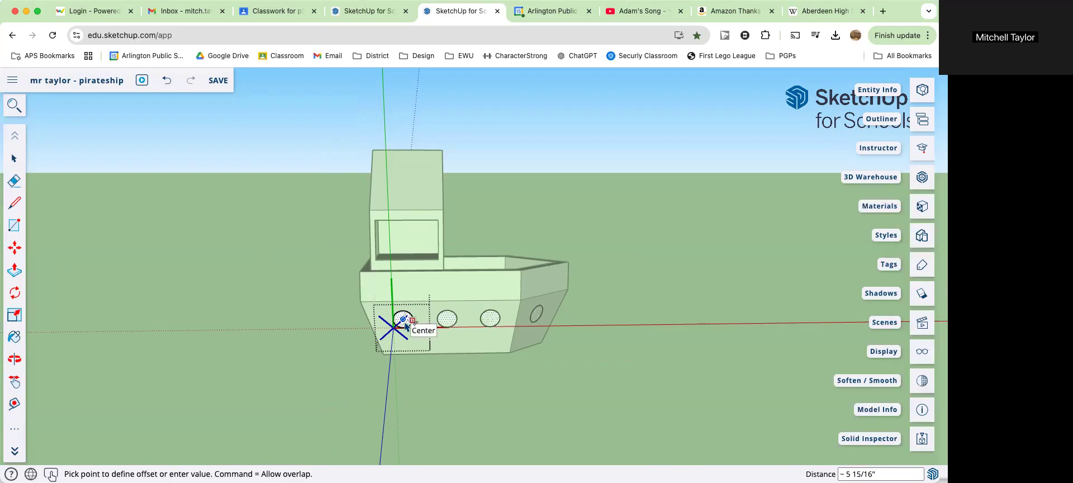
scroll(406, 326, "up", 5)
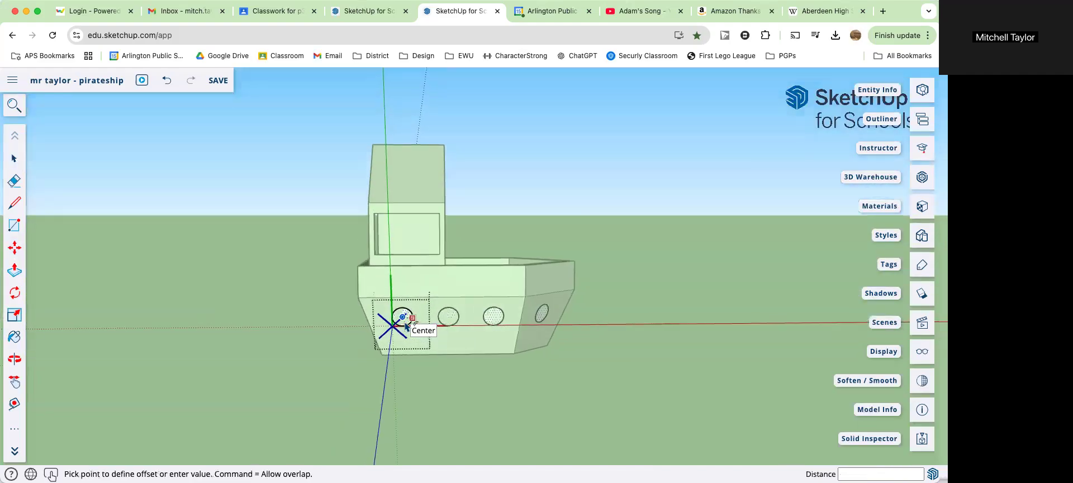
scroll(407, 326, "up", 5)
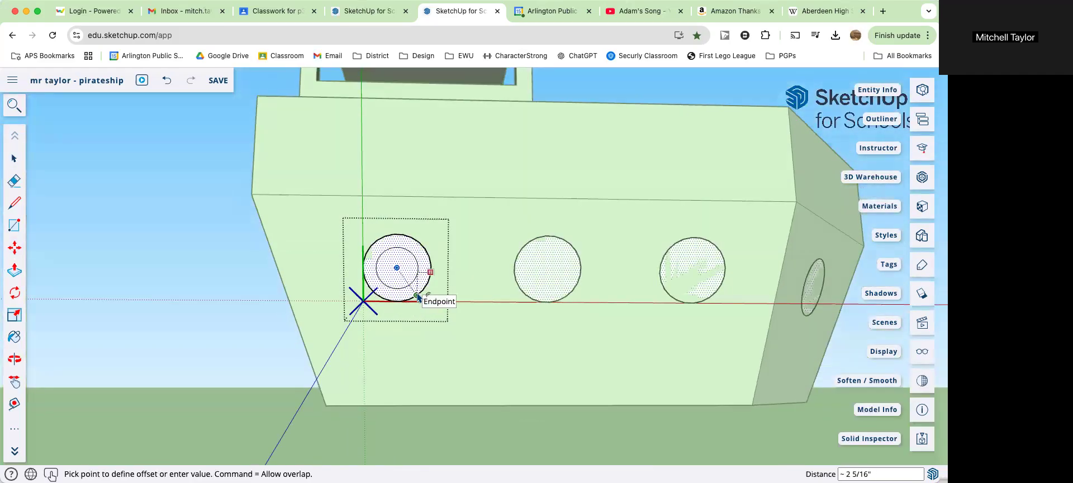
type("1")
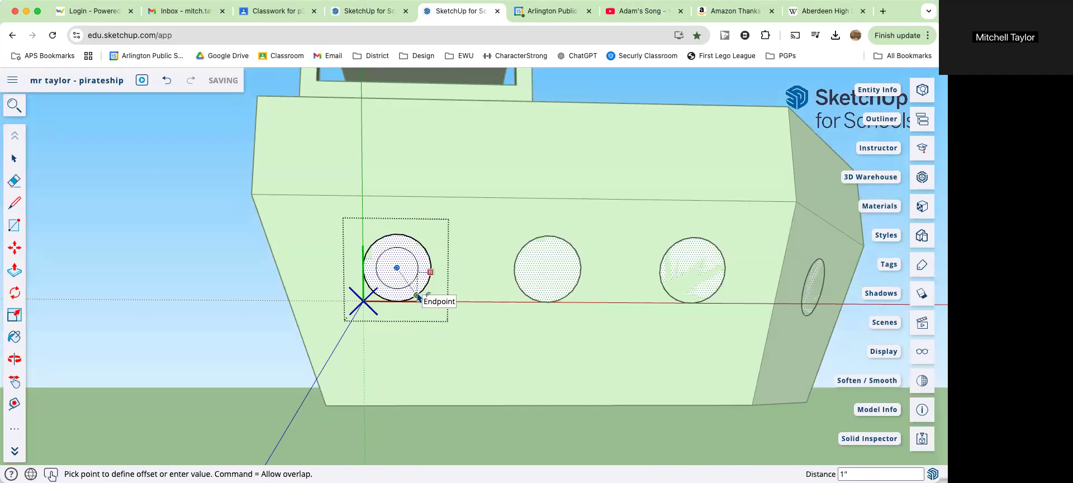
key("Return")
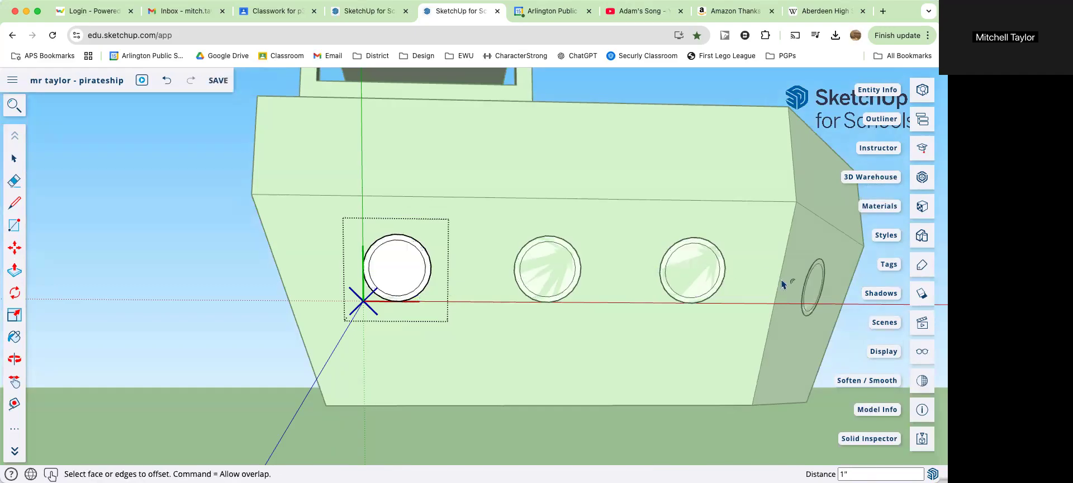
Step: Push/Pull the porthole's outer ring outward 1" to form a raised frame
left_click(15, 270)
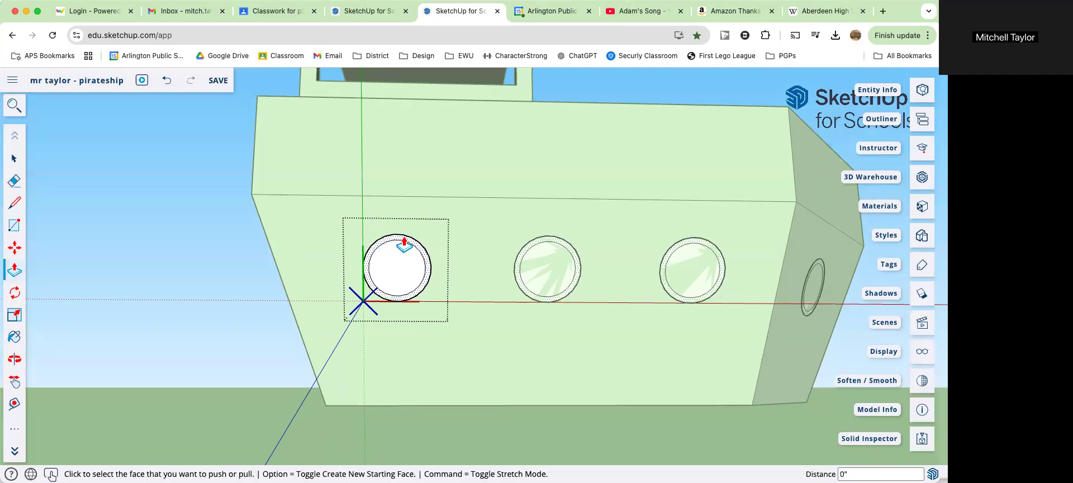
left_click(405, 245)
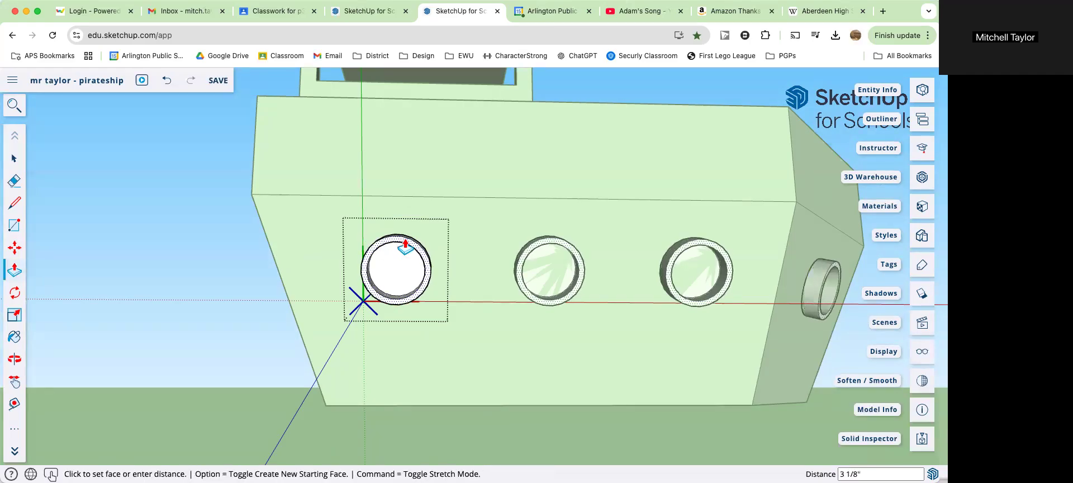
key("Return")
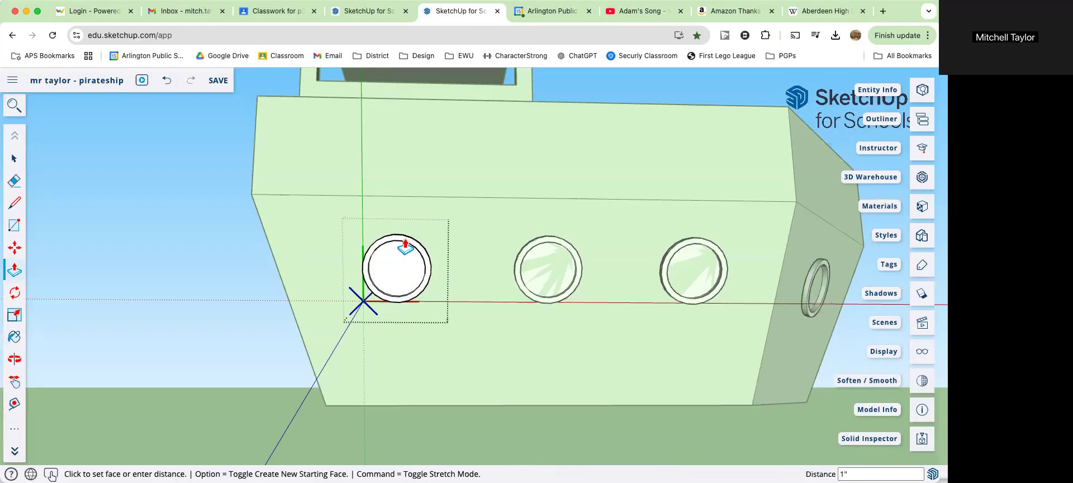
middle_click_drag(406, 244, 388, 243)
Step: Paint the porthole's inner pane with the Mirror 02 material from the Glass and Mirrors collection
left_click(15, 338)
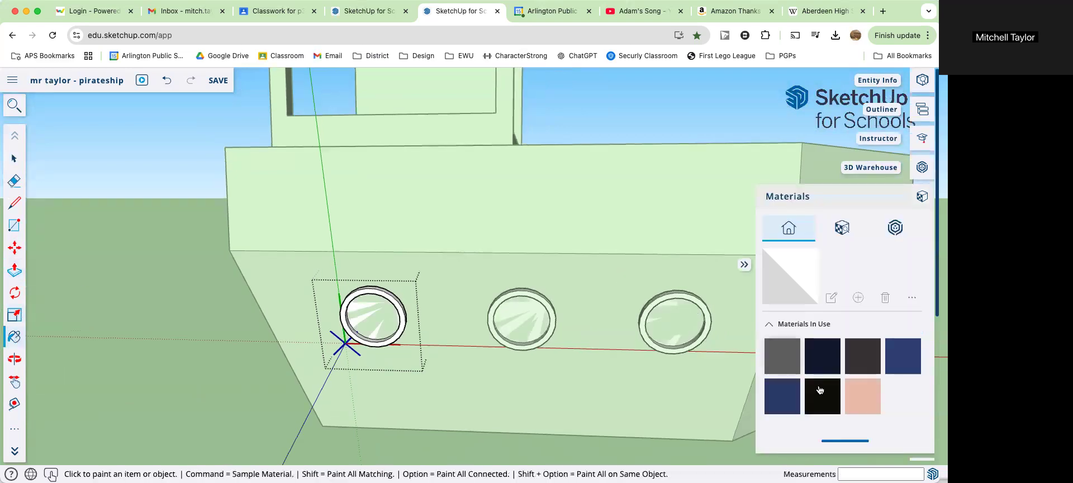
left_click(788, 330)
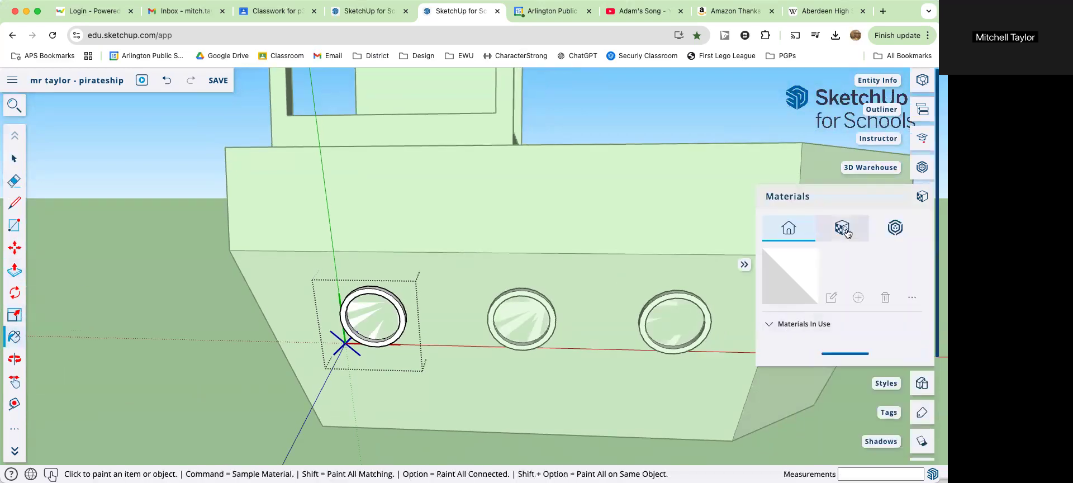
left_click(843, 228)
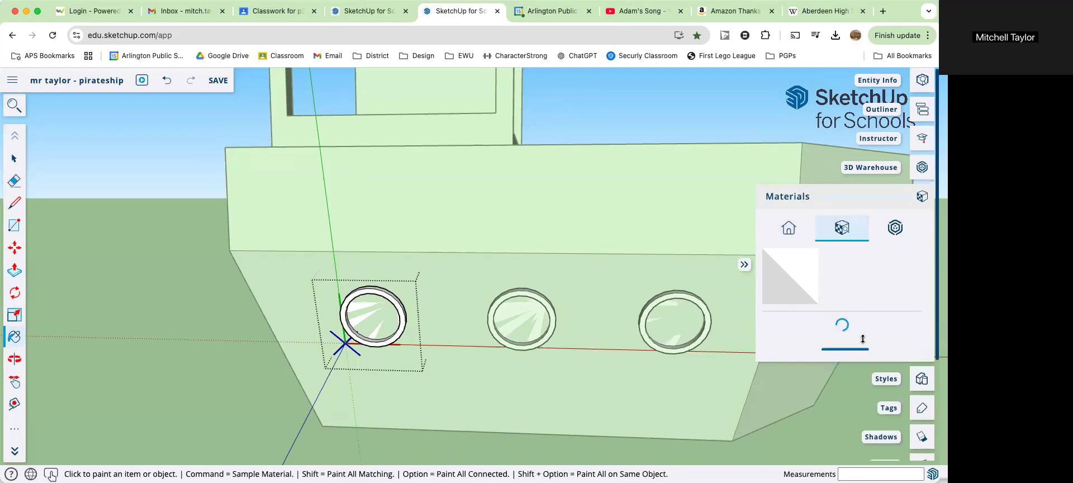
scroll(864, 338, "down", 3)
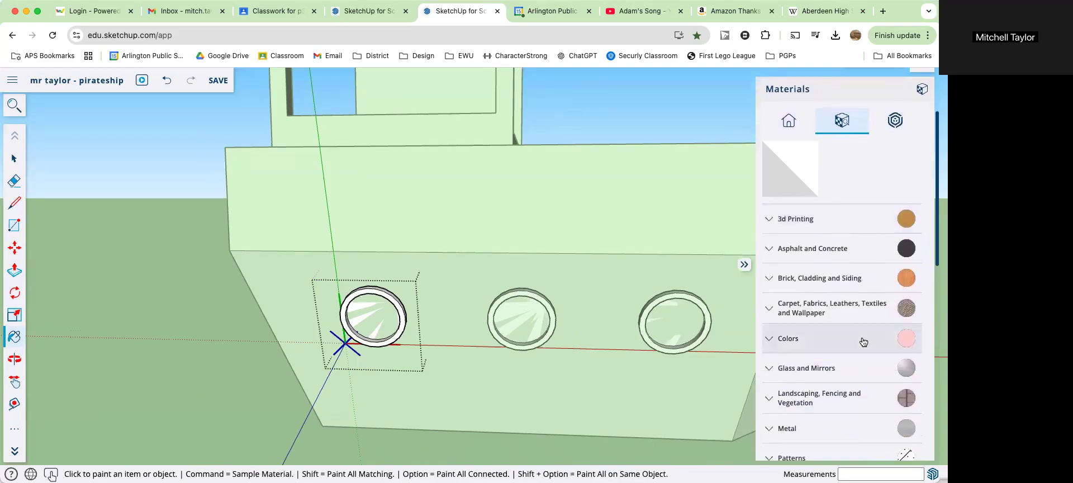
scroll(863, 341, "down", 2)
left_click(826, 303)
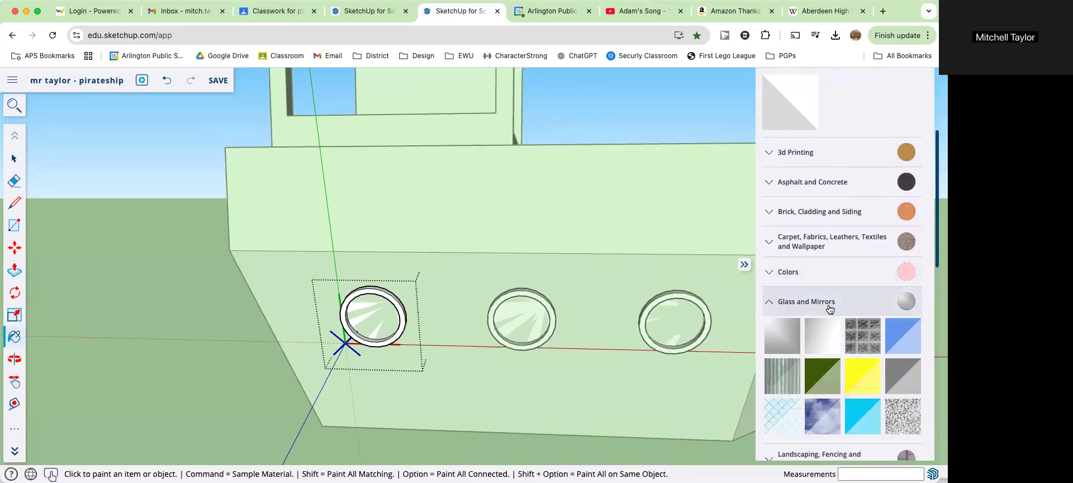
left_click(822, 335)
left_click(383, 312)
Step: Paint the porthole's raised ring light green from the Colors collection and finish editing the component
scroll(845, 359, "down", 2)
scroll(845, 358, "down", 9)
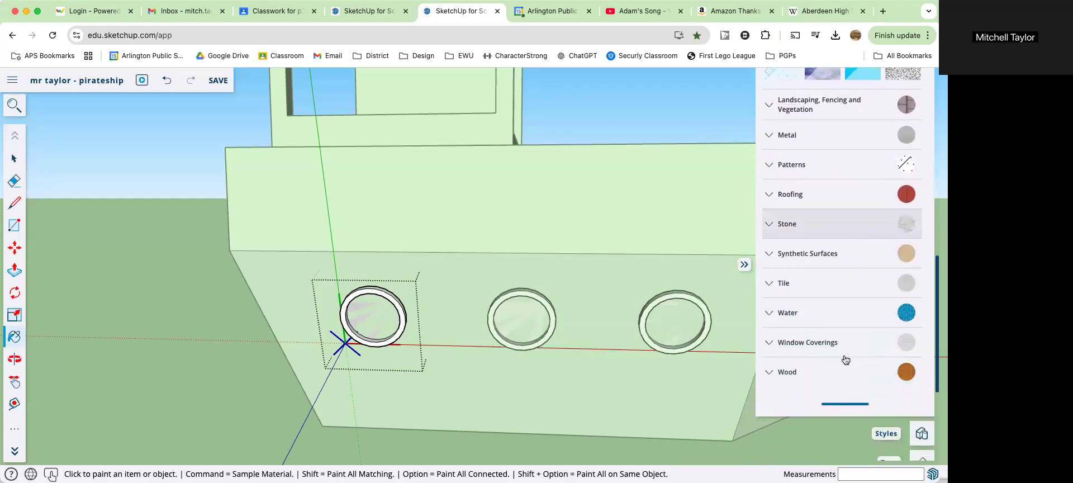
scroll(845, 359, "up", 10)
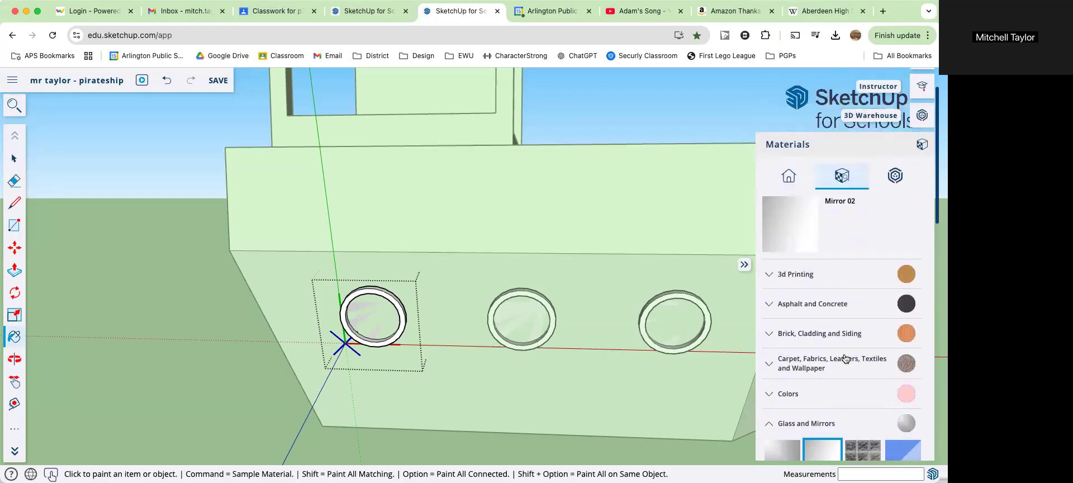
scroll(845, 359, "down", 1)
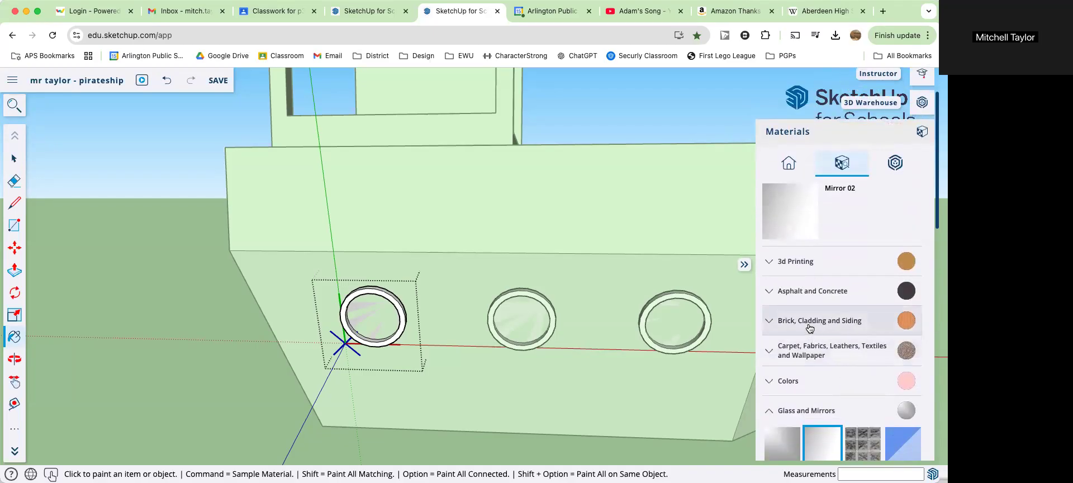
scroll(812, 308, "up", 3)
scroll(811, 296, "down", 5)
left_click(814, 307)
scroll(857, 342, "down", 10)
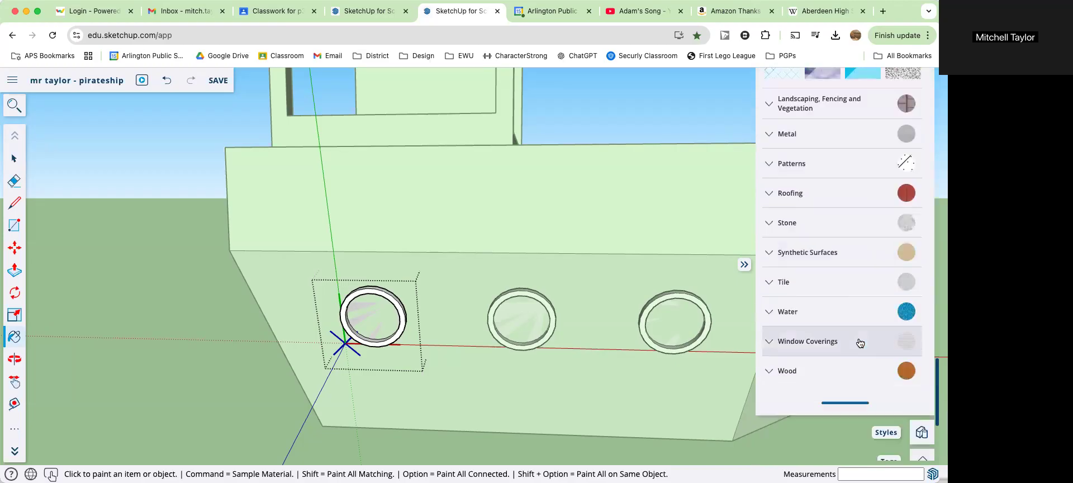
scroll(859, 341, "up", 6)
scroll(858, 336, "up", 4)
scroll(857, 331, "down", 2)
scroll(855, 333, "up", 8)
scroll(856, 333, "up", 10)
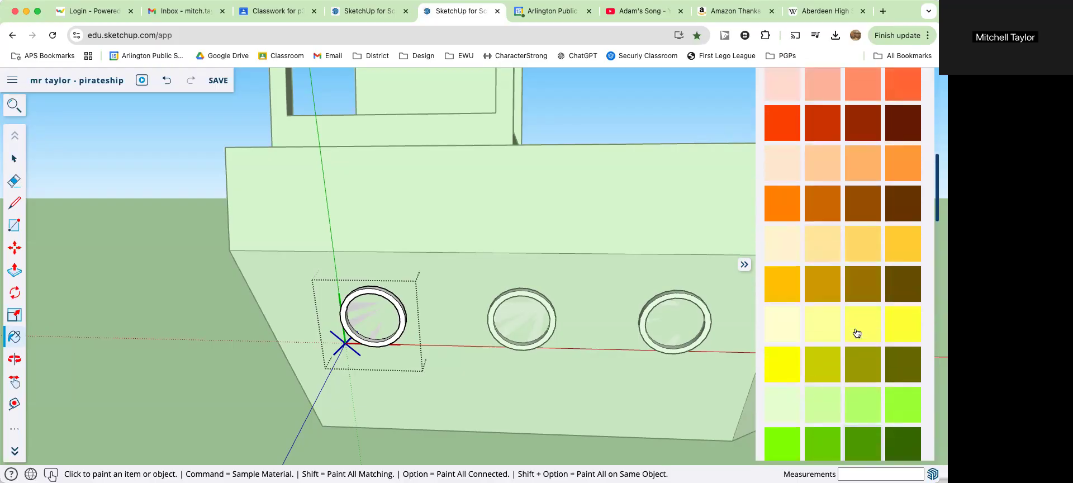
scroll(857, 333, "down", 1)
left_click(862, 378)
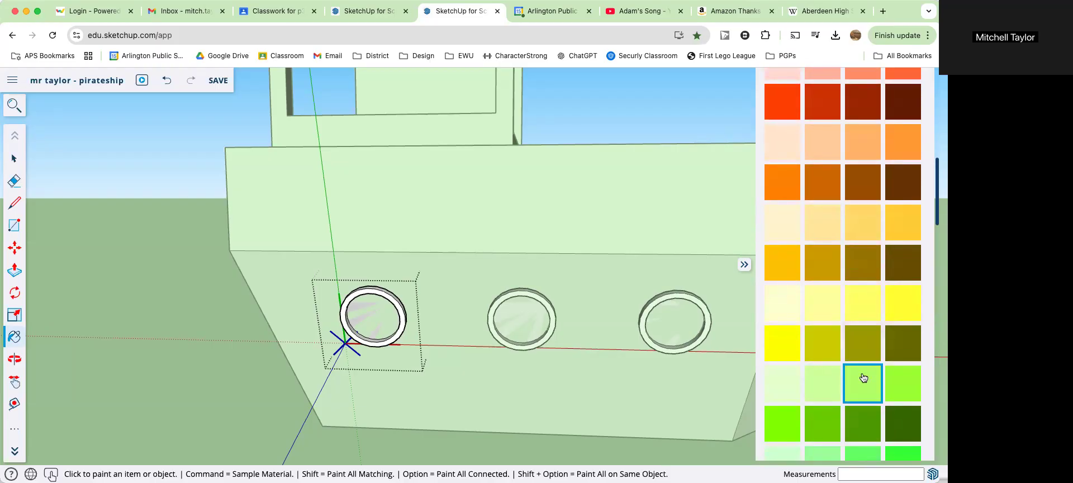
left_click(371, 288)
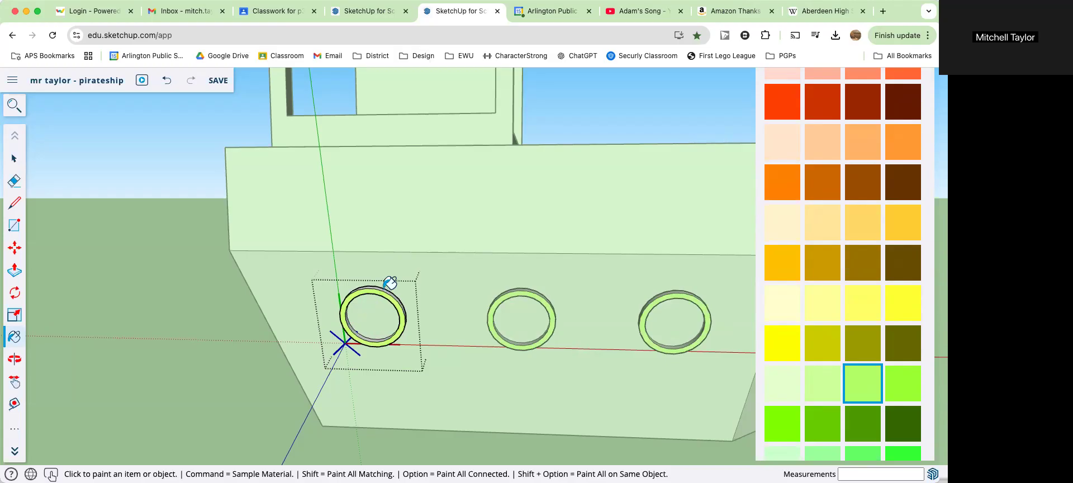
left_click(14, 158)
left_click(81, 199)
Step: Draw two 6" lines across the near side's top rim, one forward of the cabin and one at the inner bow corner
middle_click_drag(231, 262, 151, 266)
left_click(12, 208)
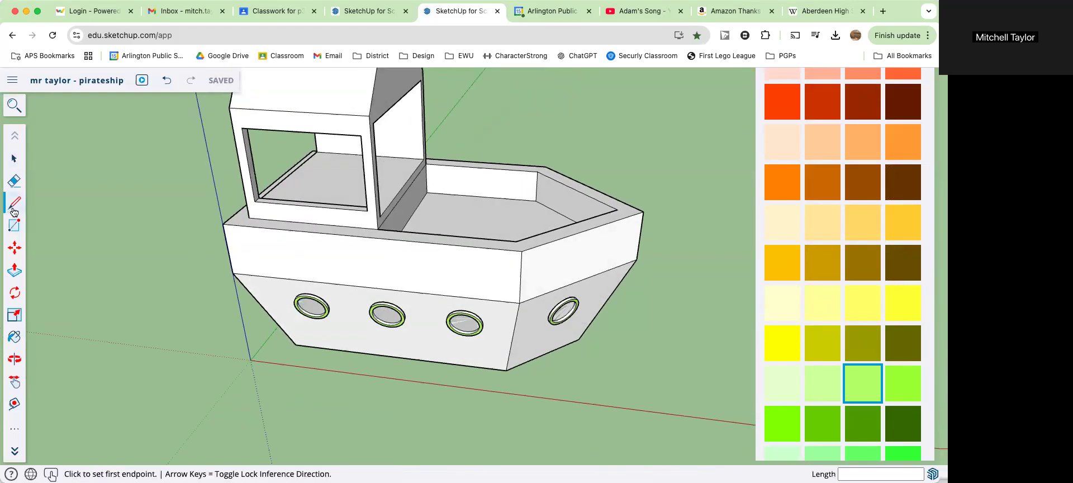
left_click(446, 235)
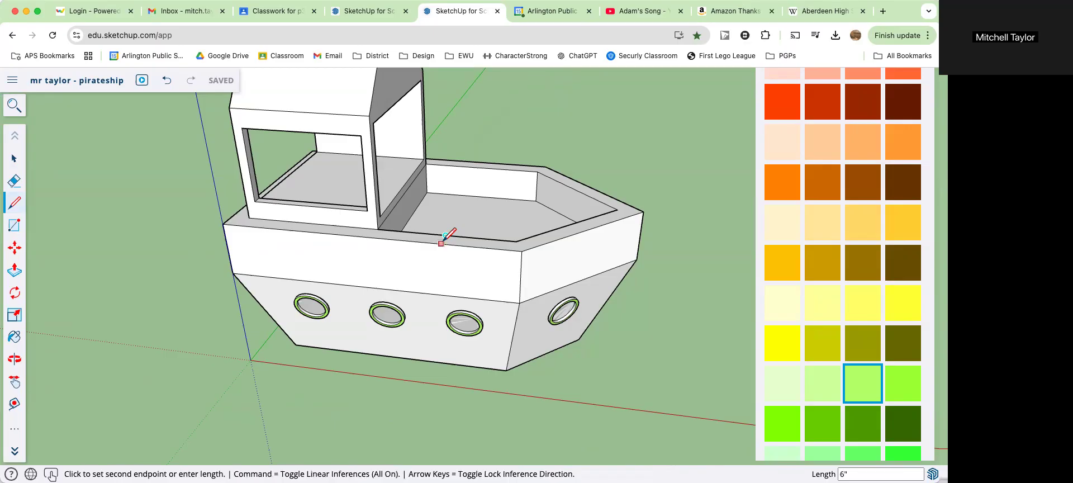
left_click(443, 241)
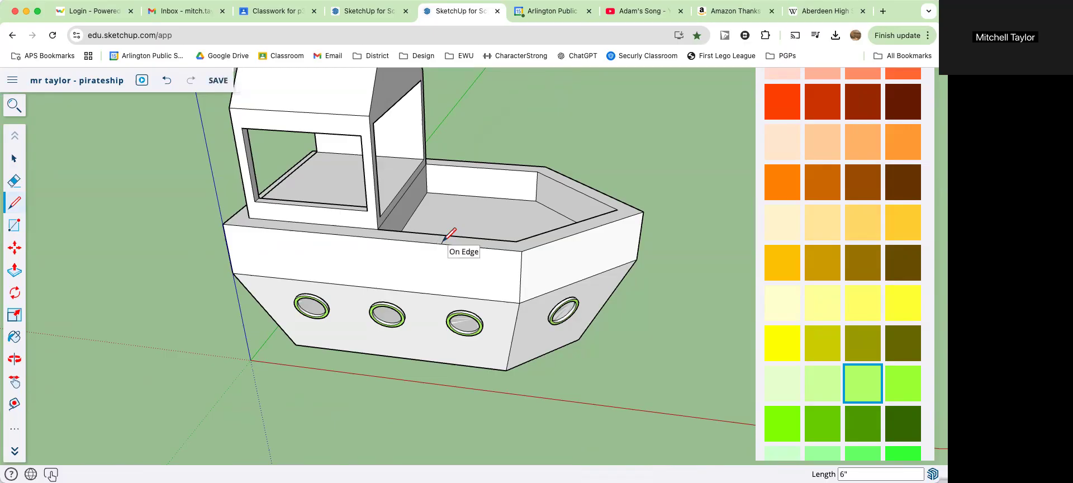
left_click(516, 241)
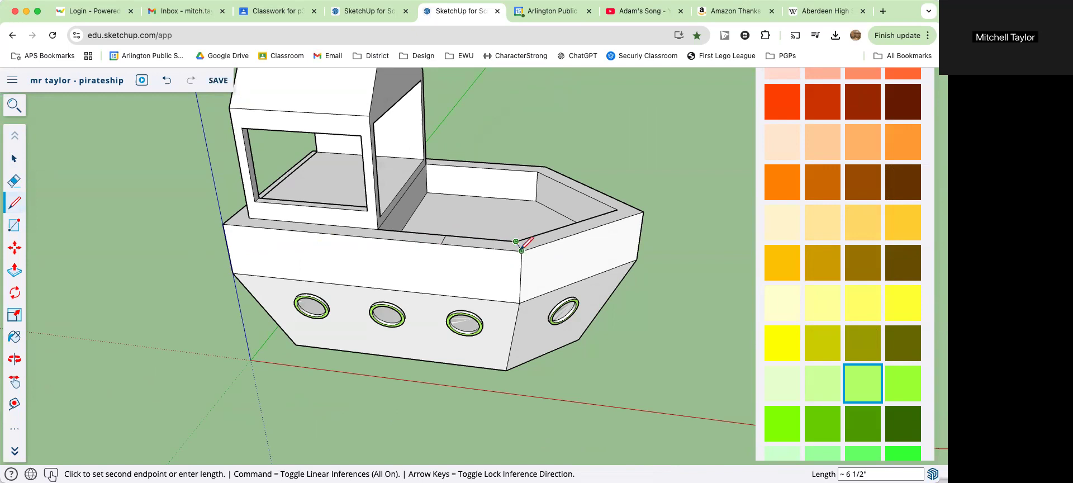
left_click(514, 248)
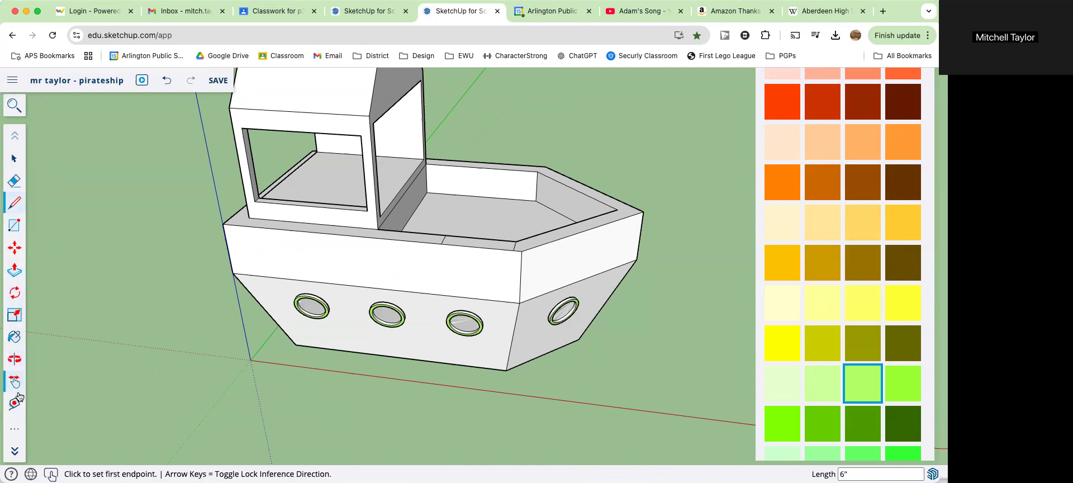
Step: Push the rim section between the two lines down 1' to the deck to cut an entry opening
left_click(13, 430)
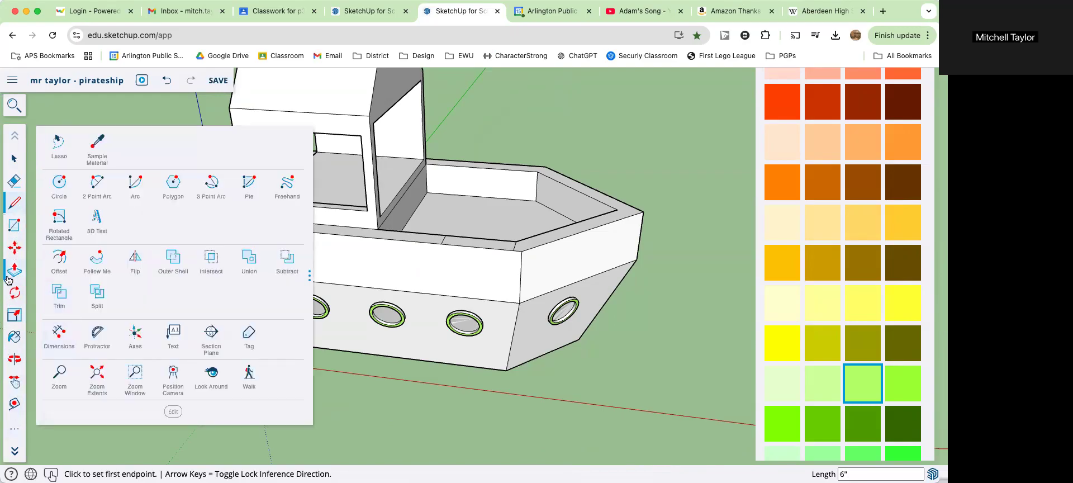
left_click(16, 428)
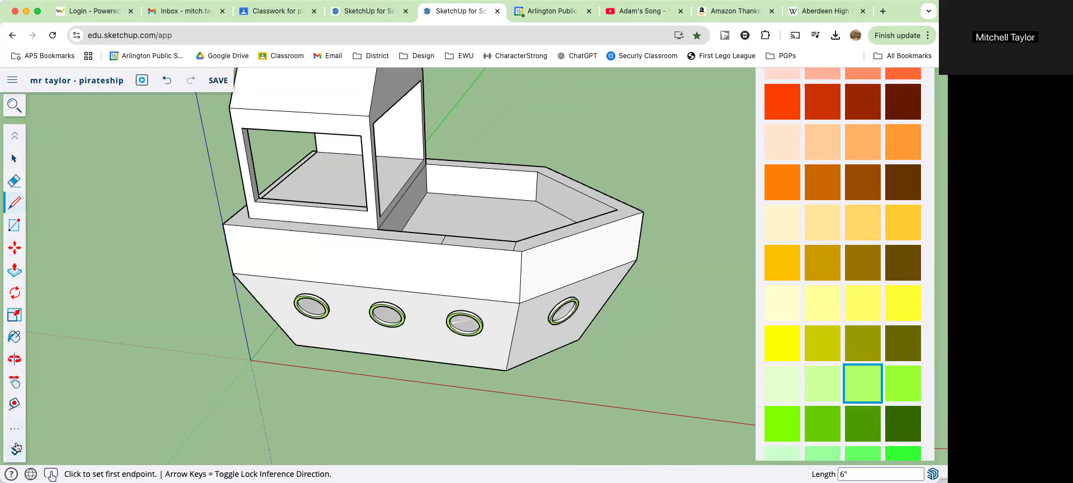
left_click(17, 445)
left_click(16, 446)
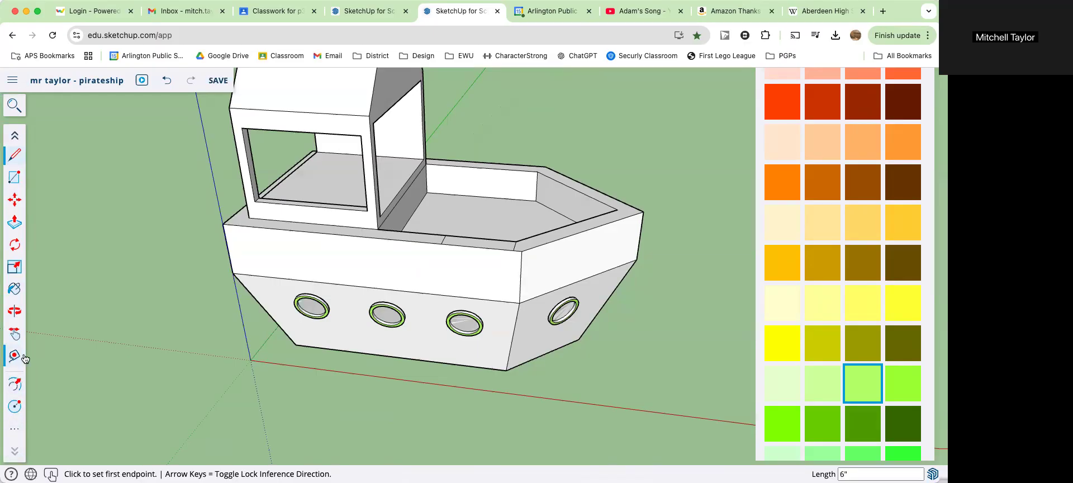
left_click(15, 223)
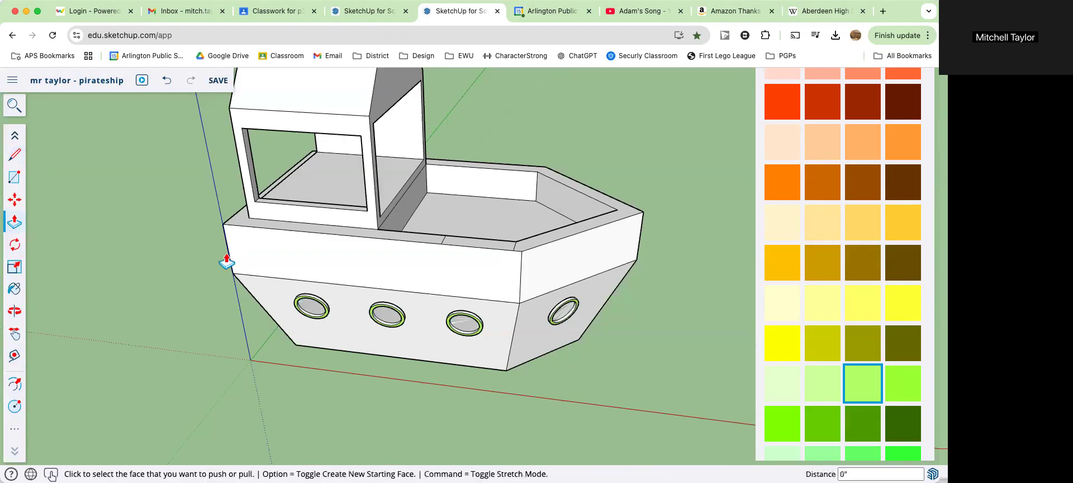
left_click(467, 245)
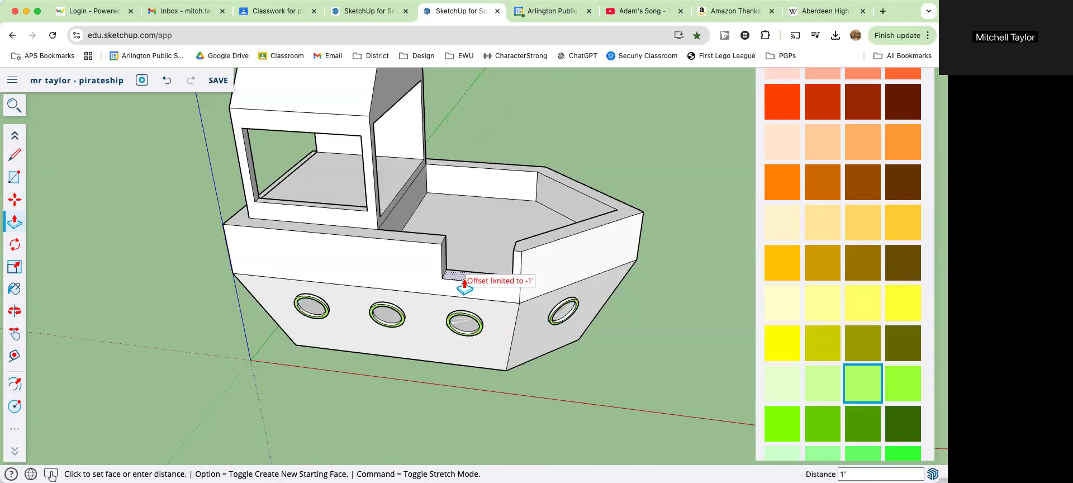
left_click(465, 286)
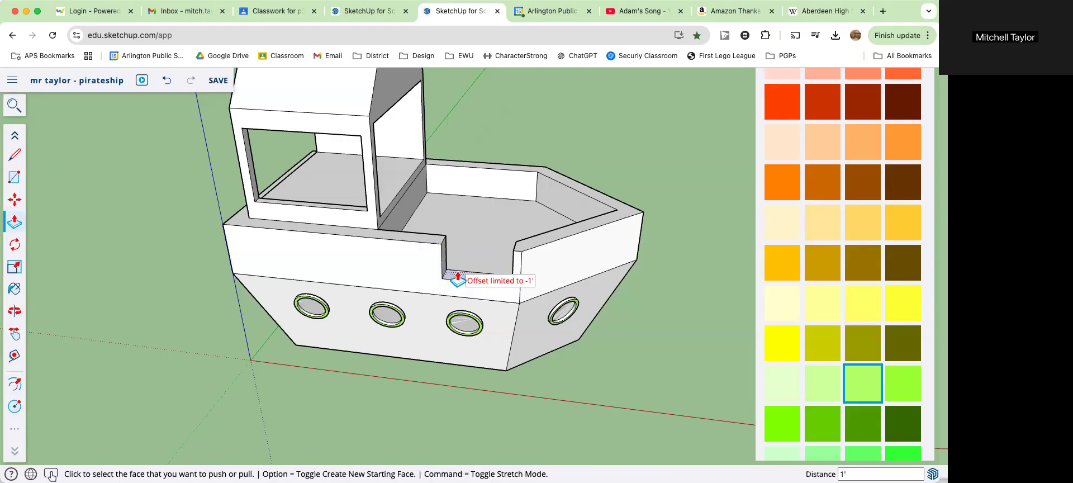
Step: Push the sill of the near-side entry opening down 3" below the deck
left_click(458, 278)
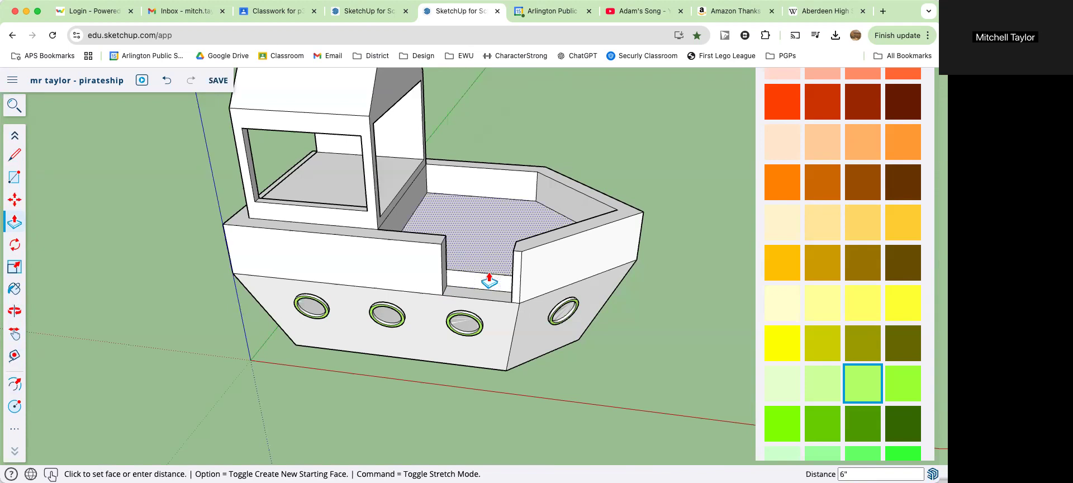
key("super+z")
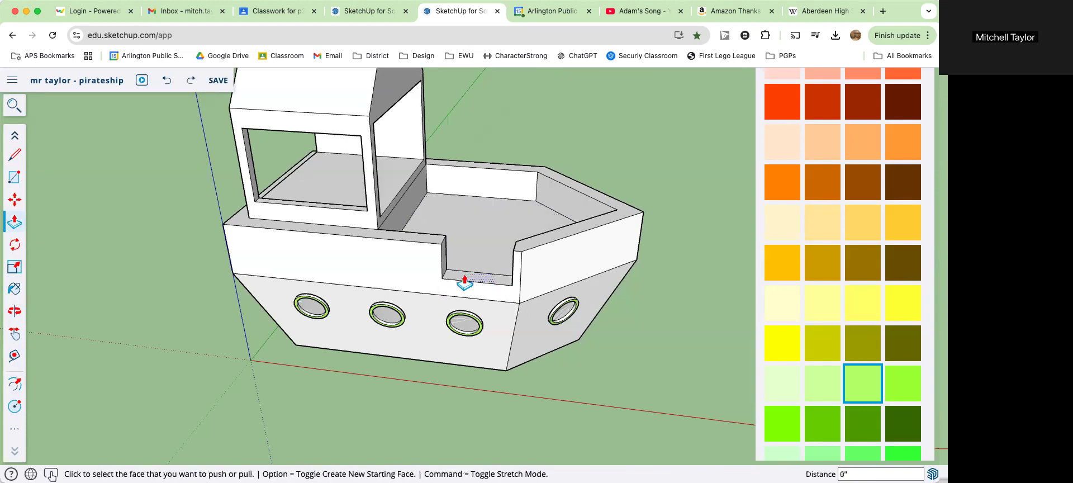
left_click(470, 284)
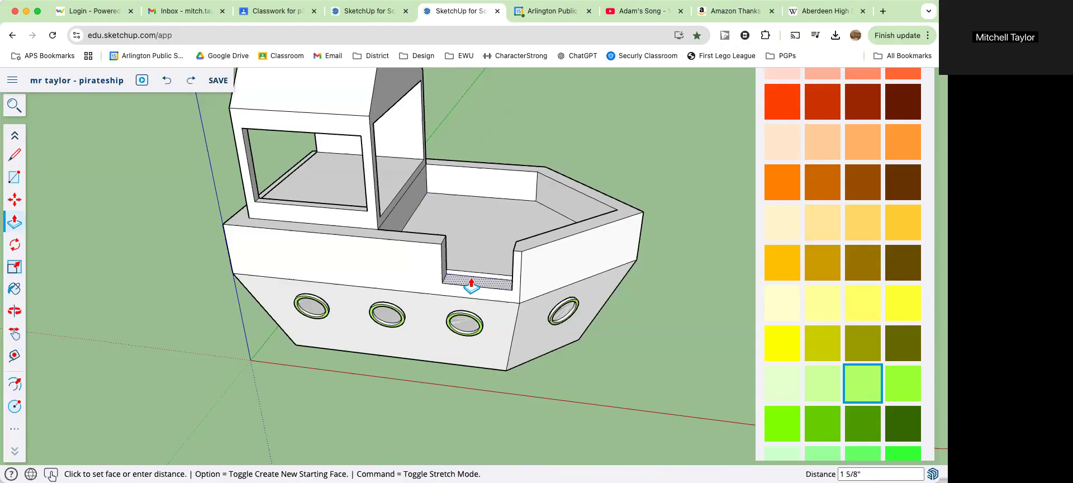
type("3")
key("Return")
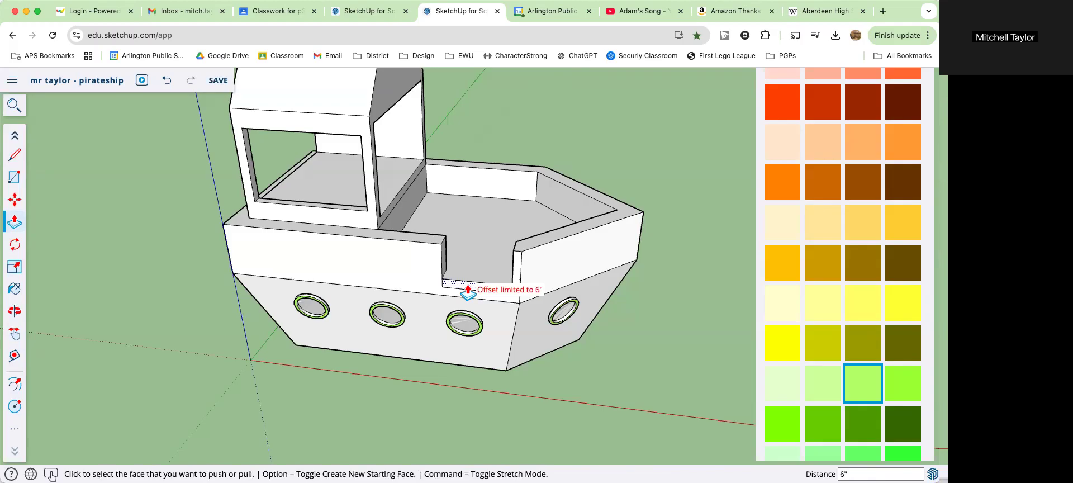
Step: Extend the exposed deck edge through the opening to the hull's outer face and 3' beyond it as a boarding plank
left_click(469, 288)
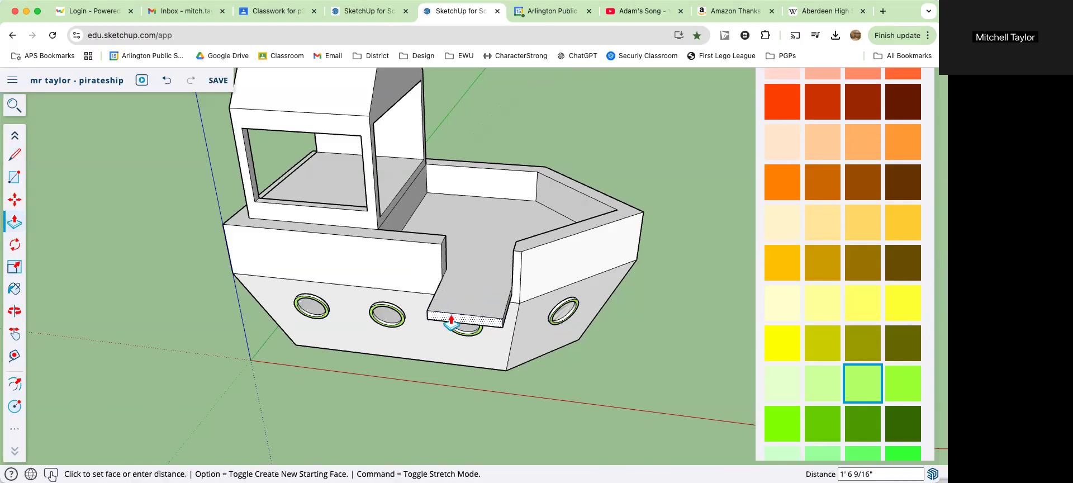
type("3'")
key("Return")
Step: Paint the cabin roof with the gray-brown shingle material from the Roofing collection
middle_click_drag(508, 311, 509, 318)
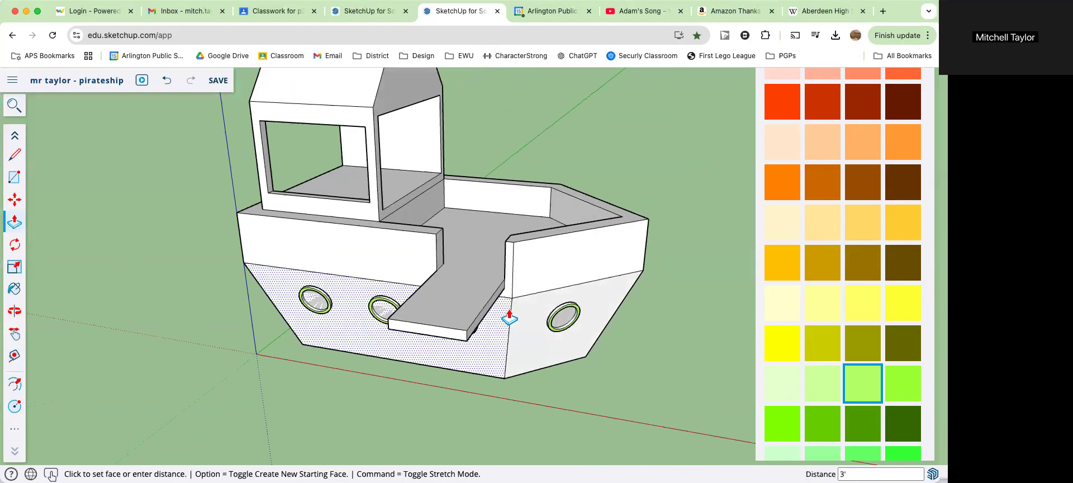
middle_click_drag(509, 316, 140, 223)
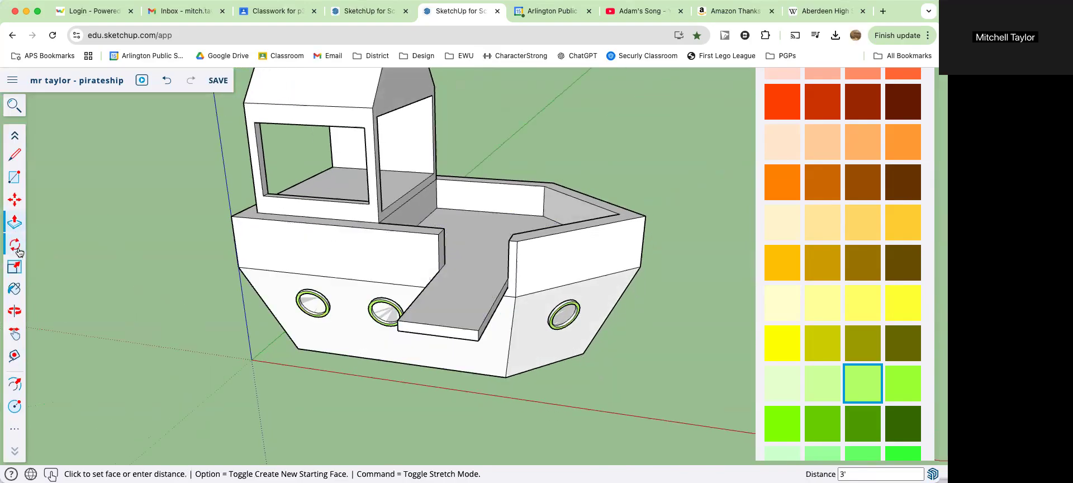
left_click(19, 289)
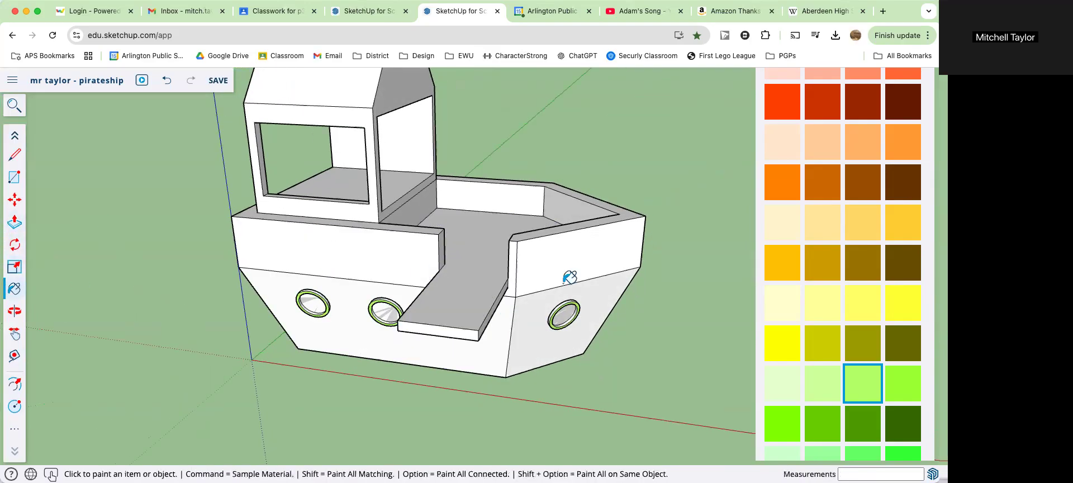
scroll(838, 308, "down", 10)
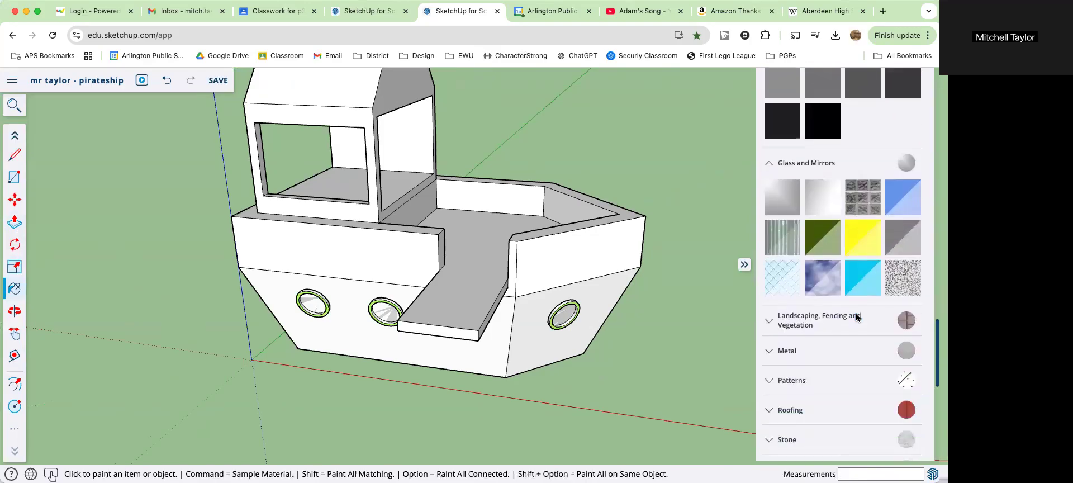
scroll(856, 316, "down", 4)
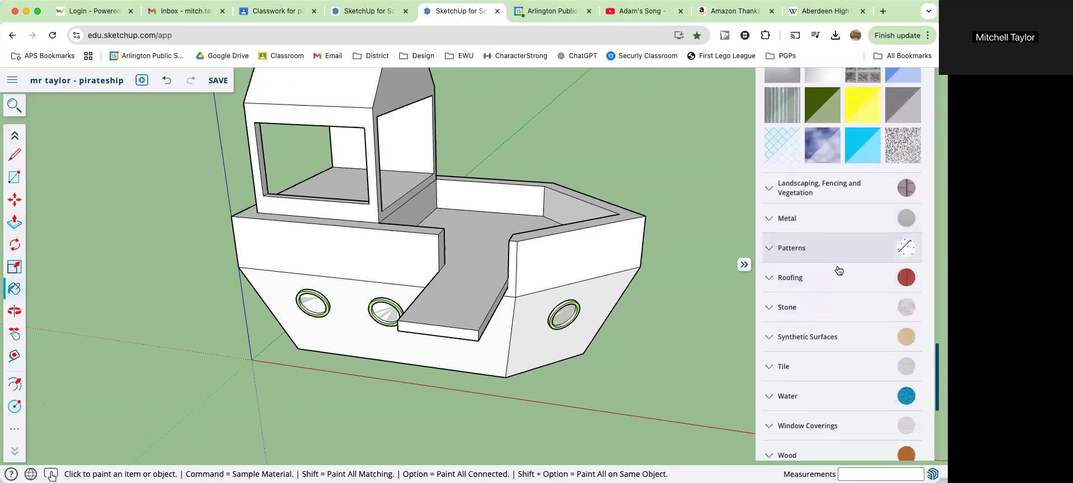
left_click(844, 277)
left_click(903, 311)
left_click(316, 88)
Step: Paint all matching unpainted faces of the ship with Translucent Glass Dark Green from the Glass and Mirrors collection
mouse_move(336, 90)
middle_mouse_down()
mouse_move(419, 104)
mouse_move(436, 118)
mouse_move(606, 97)
middle_mouse_up()
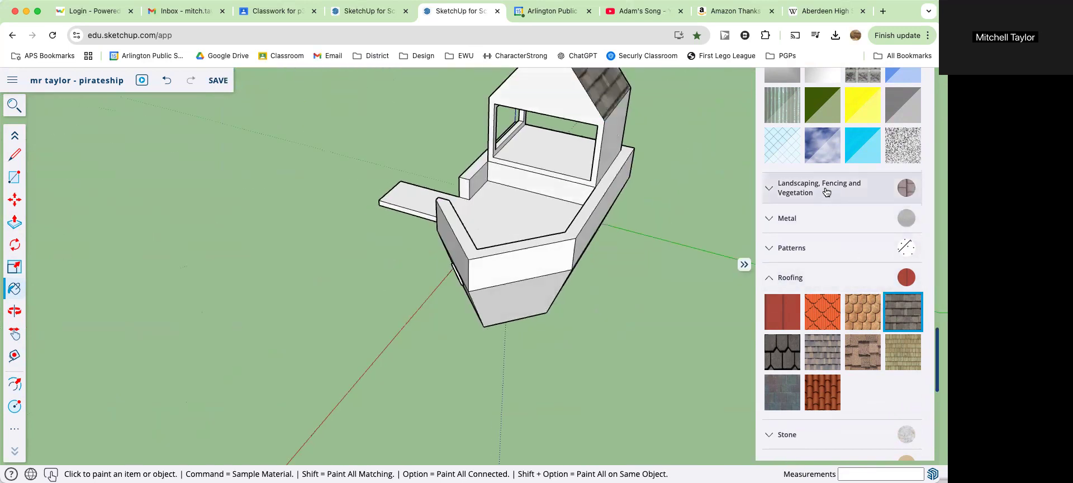
left_click(824, 111)
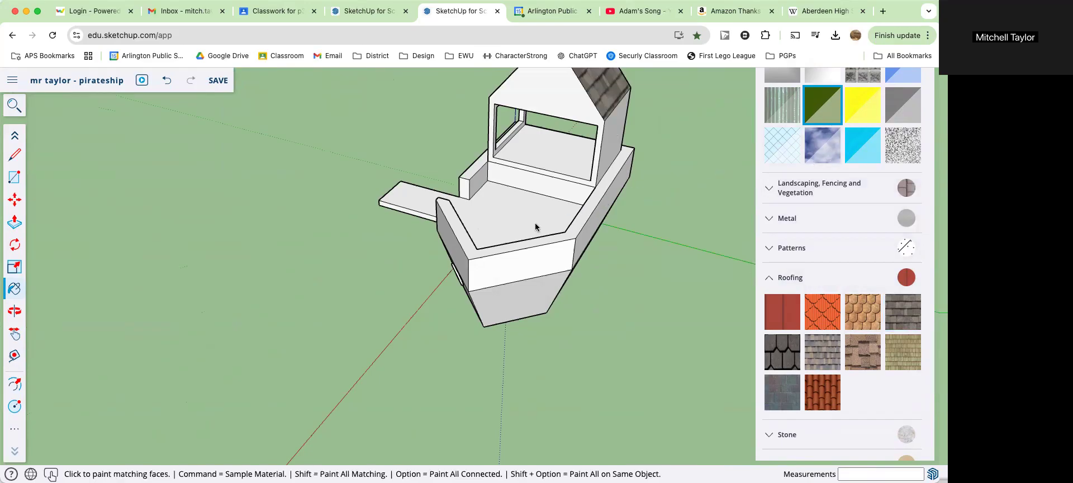
left_click(570, 226)
middle_click_drag(551, 201, 636, 201)
Step: Search 3D Warehouse for "sketchup for schools slide" and place the yellow SketchUp for Schools slide in front of the ship's near side
scroll(864, 136, "up", 20)
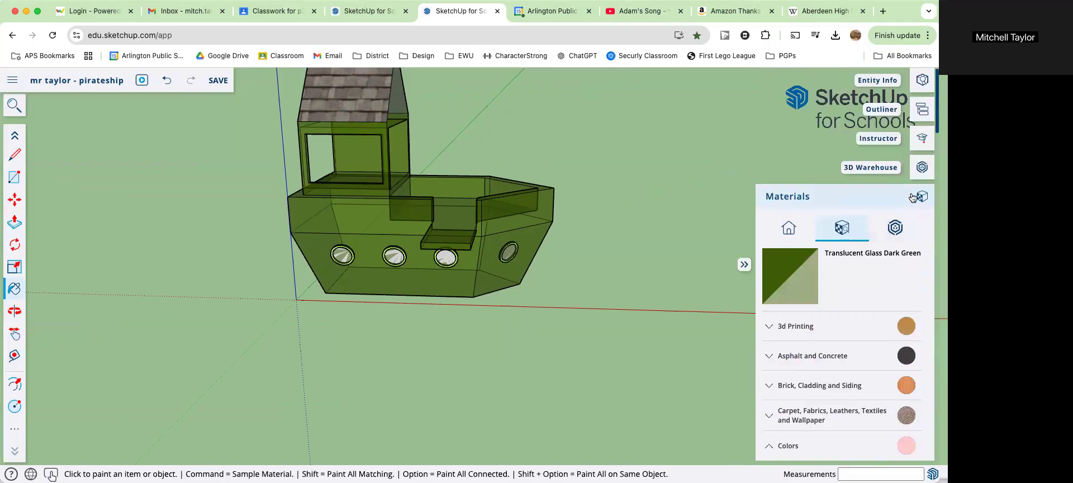
left_click(920, 198)
left_click(922, 179)
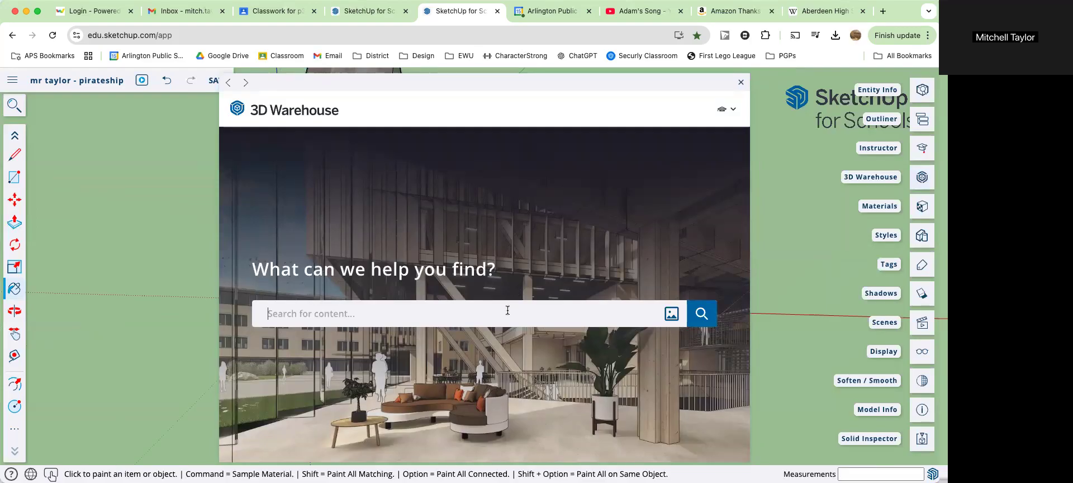
type("sketchup fo")
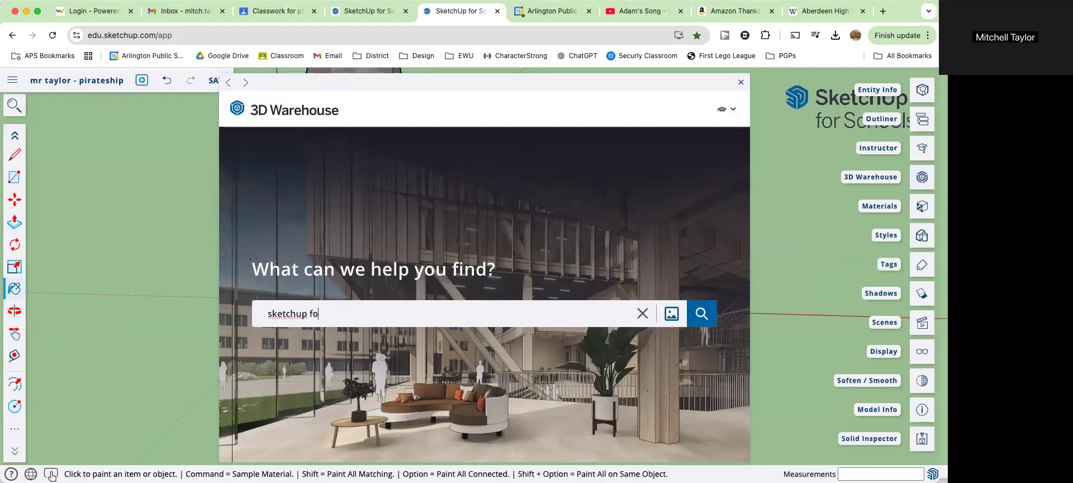
type("r schools slide")
key("Return")
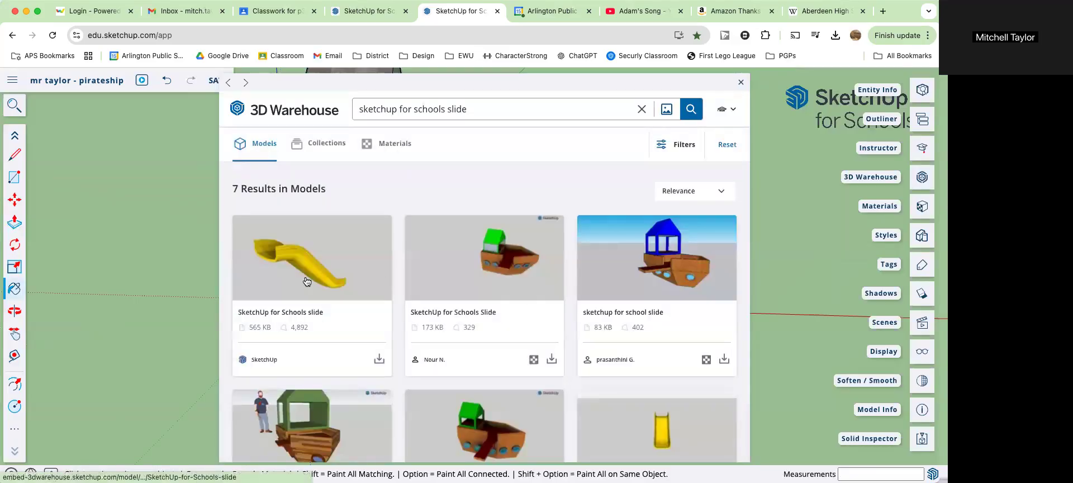
left_click(307, 281)
scroll(508, 325, "down", 6)
scroll(603, 288, "down", 1)
scroll(631, 229, "up", 2)
left_click(646, 189)
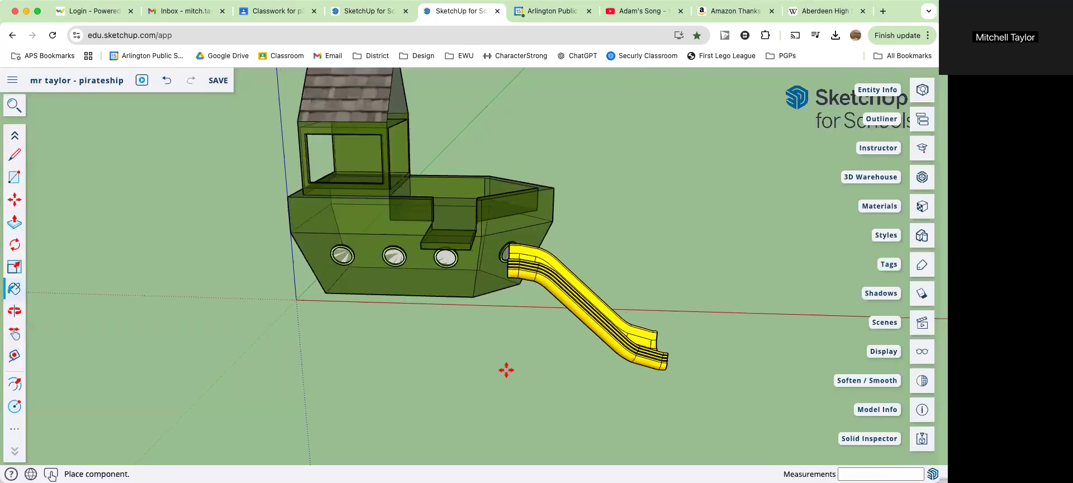
left_click(506, 369)
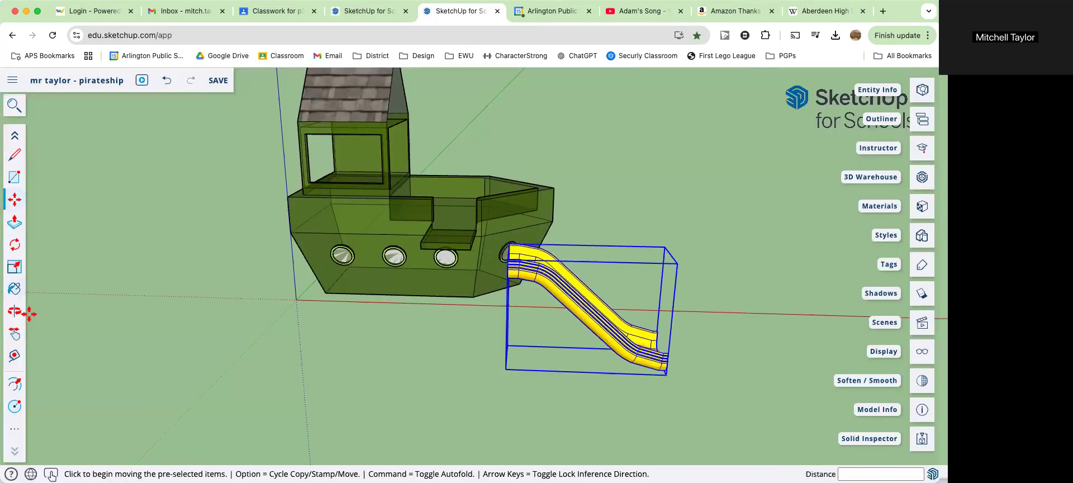
Step: Rotate the slide 90° on the ground plane about its lower corner so it points away from the hull
left_click(18, 253)
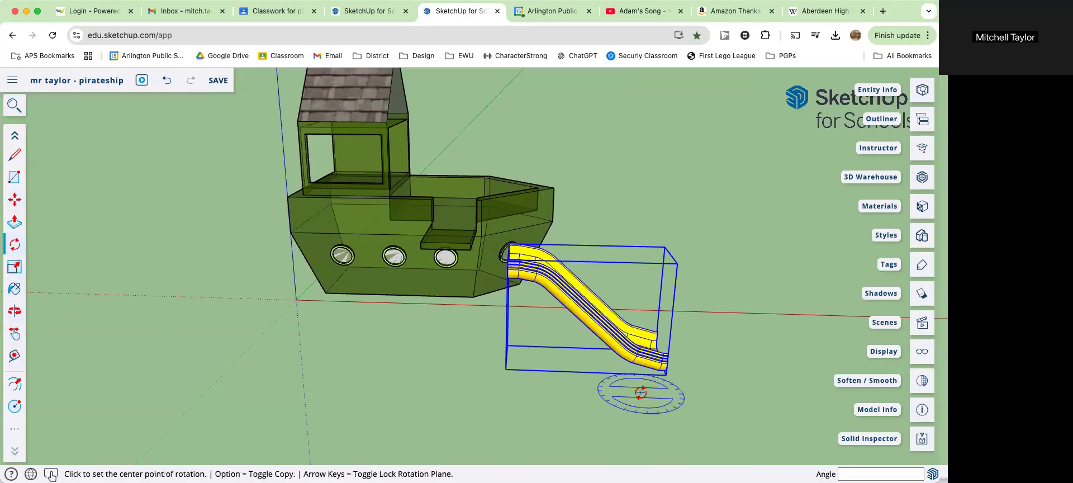
left_click(506, 369)
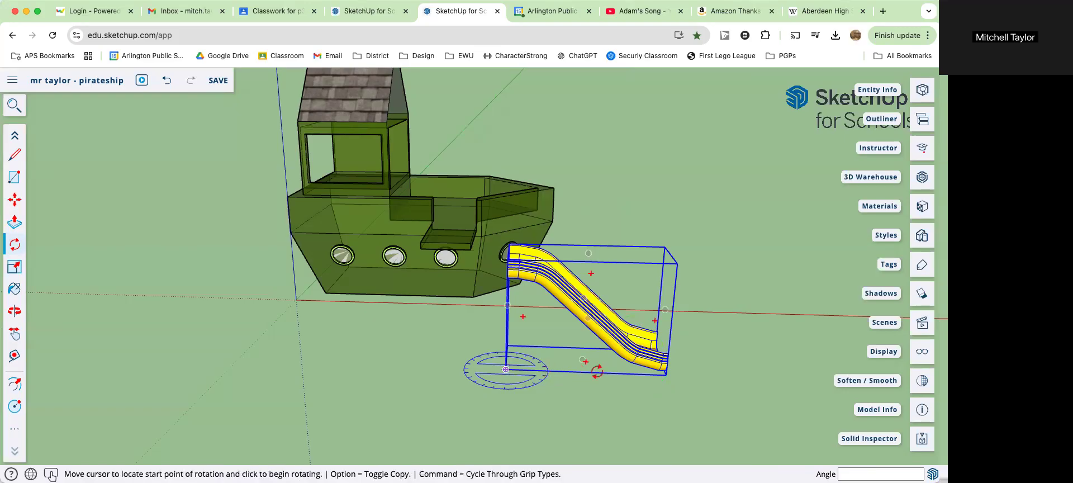
left_click(666, 374)
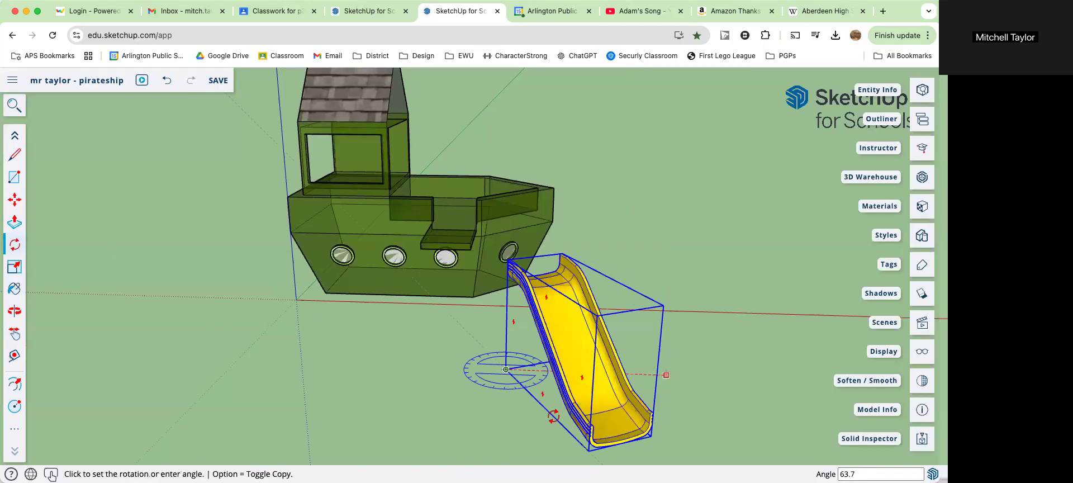
type("90")
key("Return")
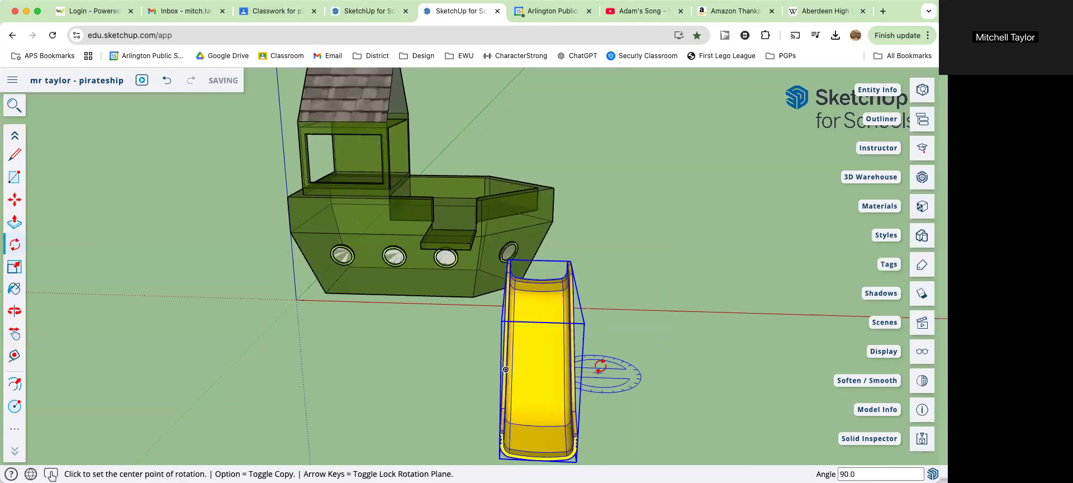
Step: Move the slide toward the ship so its upper end meets the outer end of the plank
middle_click_drag(648, 354, 647, 354)
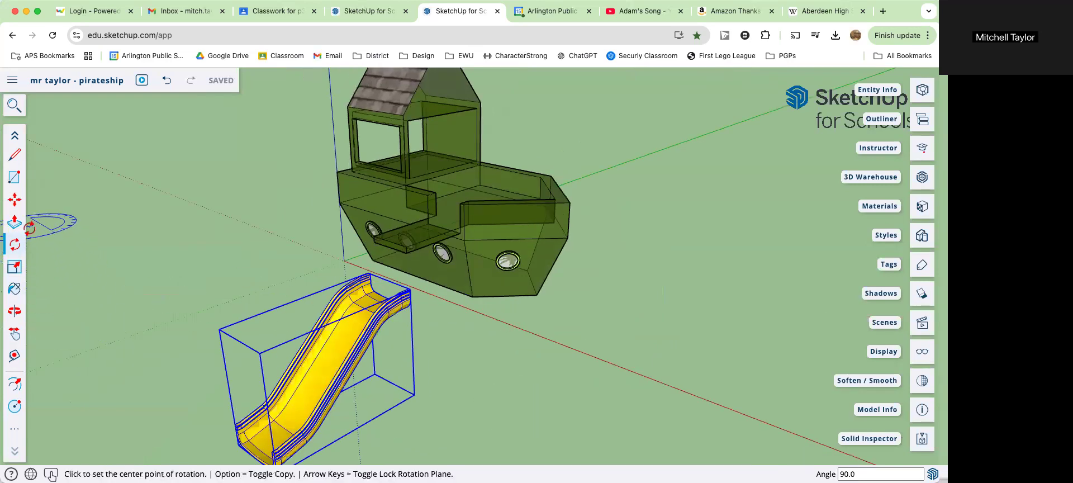
left_click(15, 201)
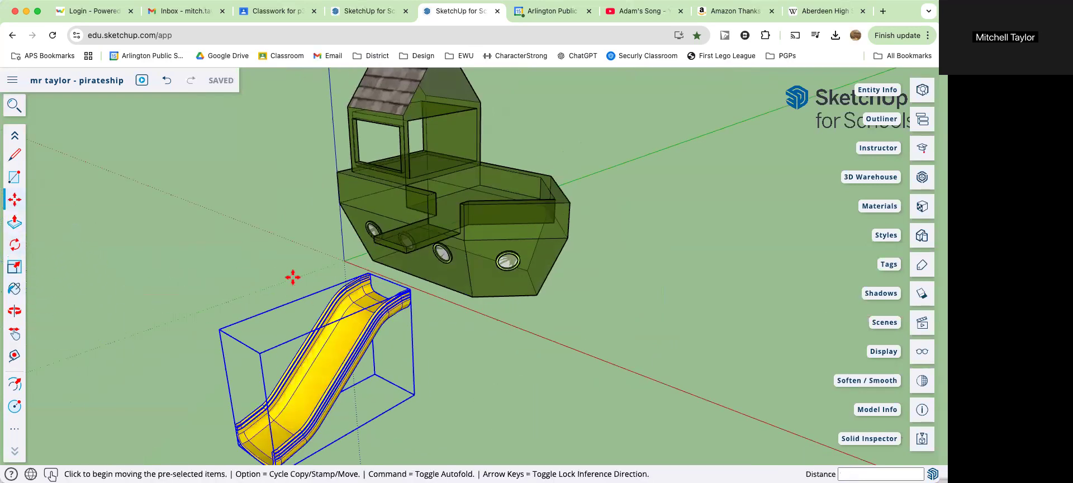
left_click(374, 291)
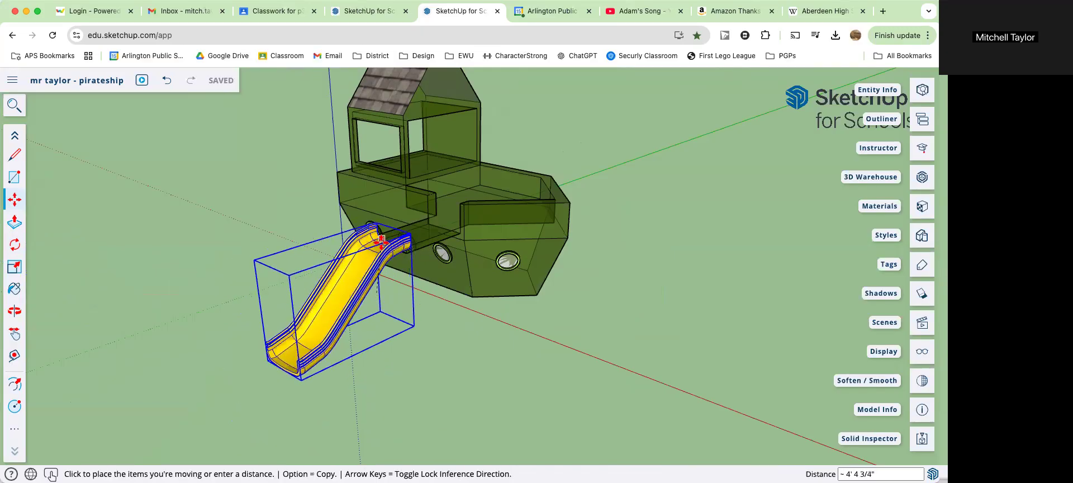
left_click(382, 242)
Step: Shift the slide 6", and about 3 3/4" sideways, to align its top with the midpoint of the plank's outer edge
middle_click_drag(381, 241, 425, 264)
left_click(495, 275)
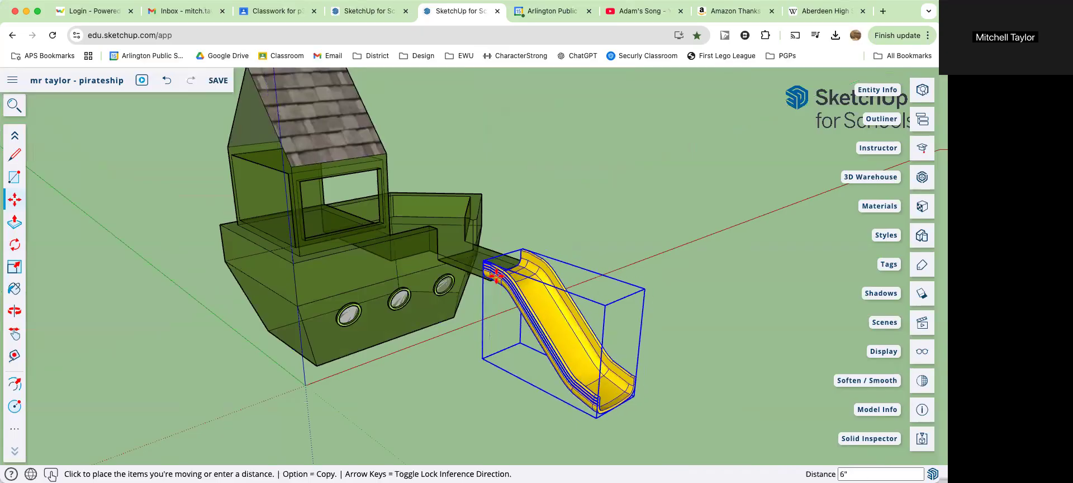
left_click(495, 276)
middle_click_drag(495, 275, 445, 305)
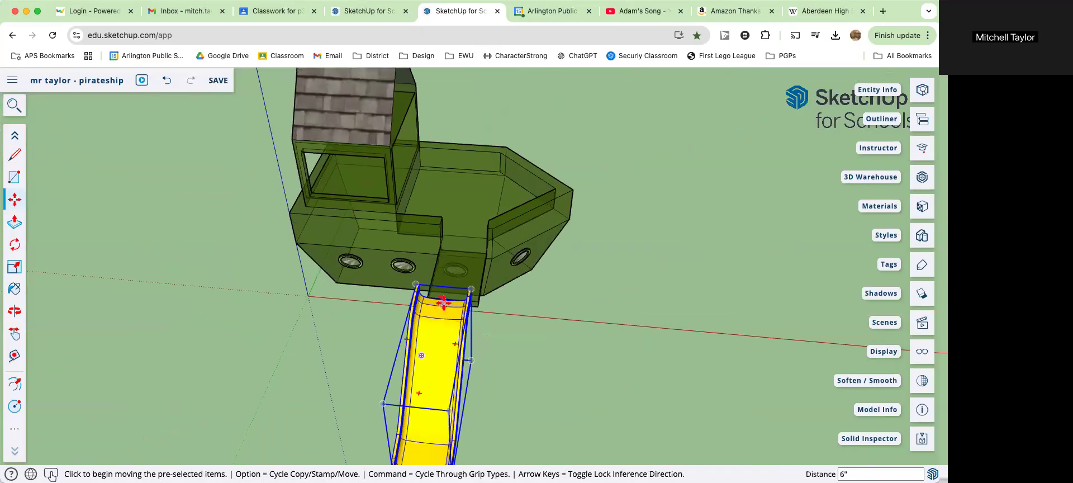
left_click(447, 304)
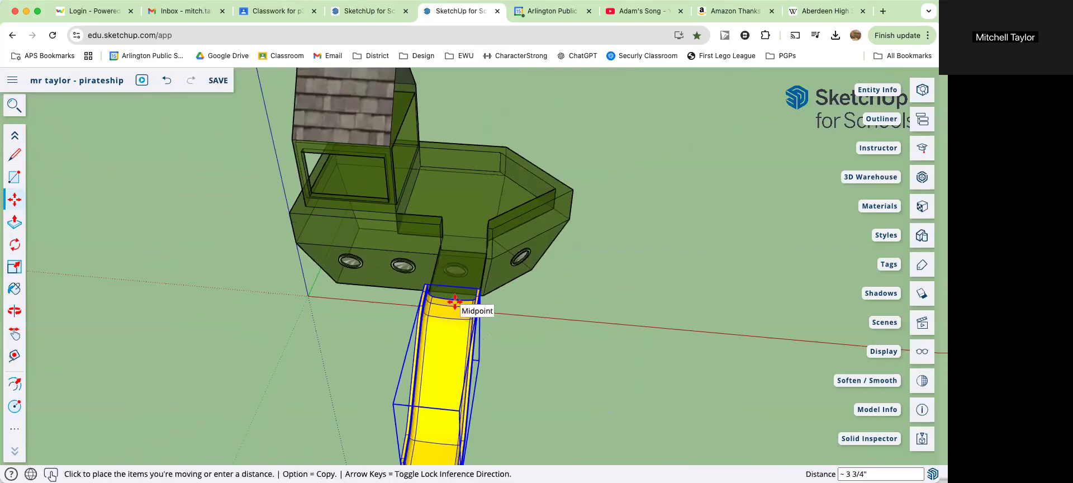
left_click(452, 303)
Step: Search 3D Warehouse for "sketchup for stairs" and place the SketchUp for Schools stairs beside the ship's bow
middle_click_drag(451, 303, 485, 320)
middle_click_drag(482, 288, 320, 270)
left_click(922, 177)
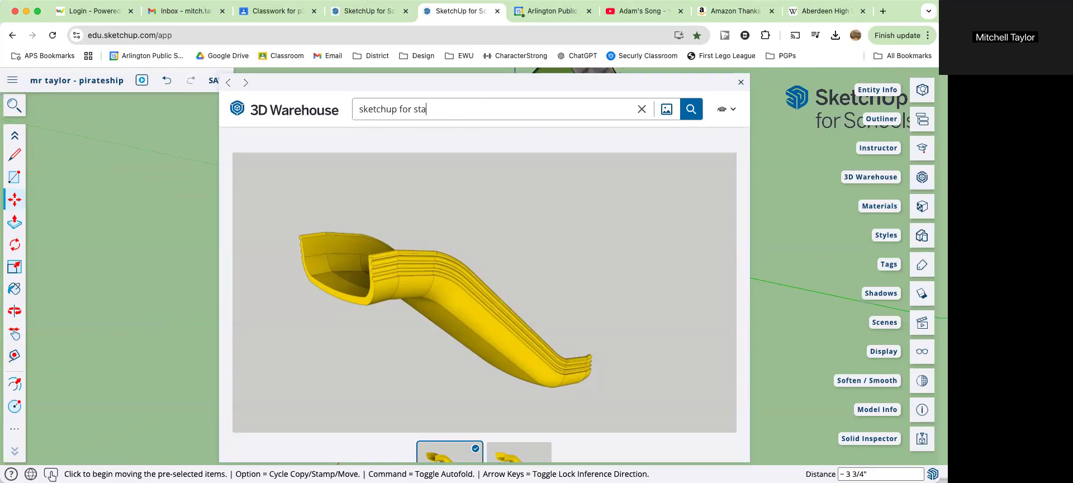
type("s")
key("Return")
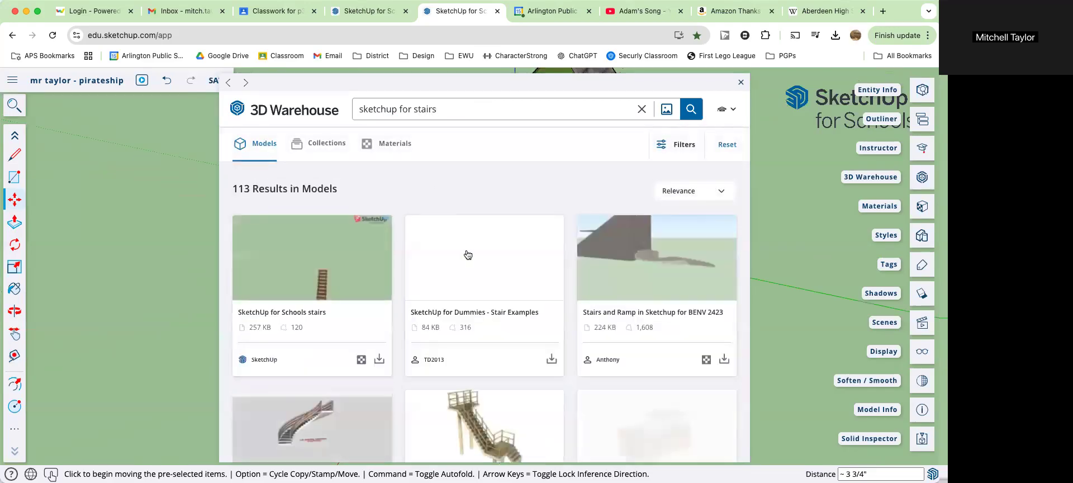
left_click(323, 317)
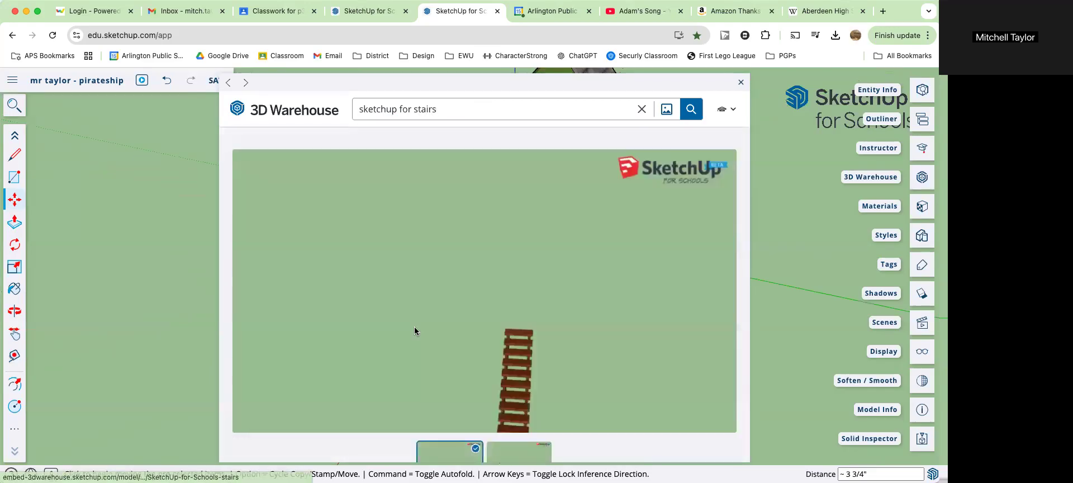
scroll(545, 369, "down", 5)
scroll(559, 346, "down", 4)
scroll(586, 306, "up", 4)
left_click(637, 312)
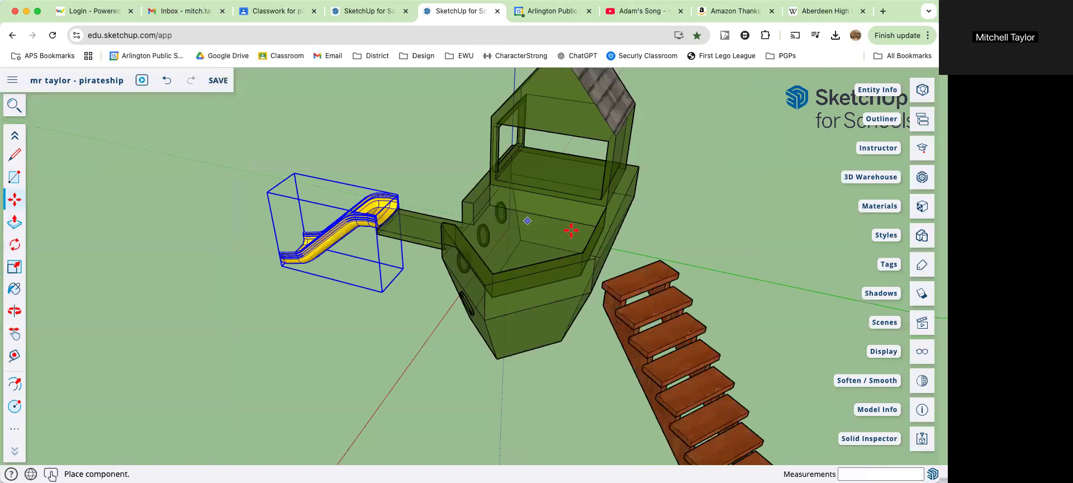
left_click(589, 231)
Step: Move the stairs toward the ship's bow, checking their height and position from several sides
left_click(705, 295)
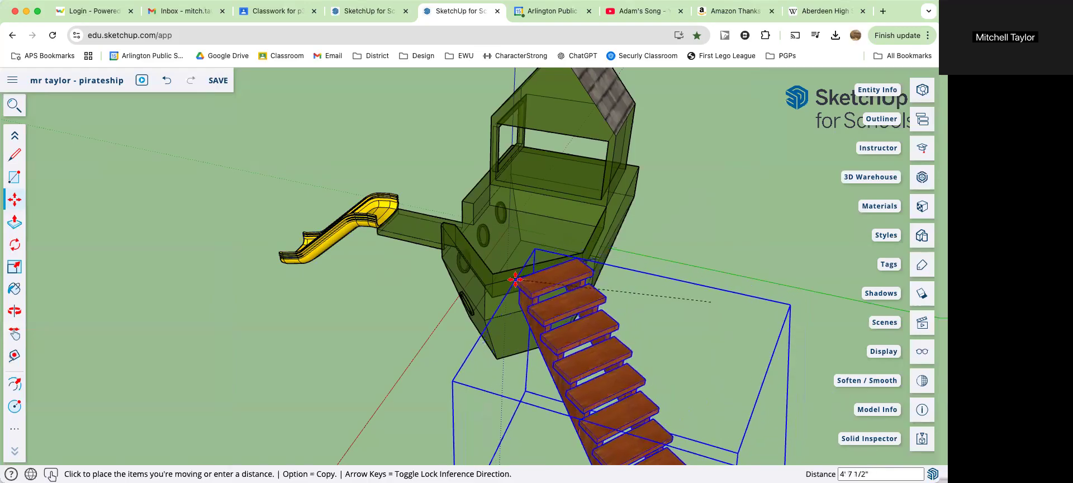
left_click(530, 274)
middle_click_drag(534, 288, 666, 240)
left_click(562, 278)
left_click(565, 280)
left_click(699, 221)
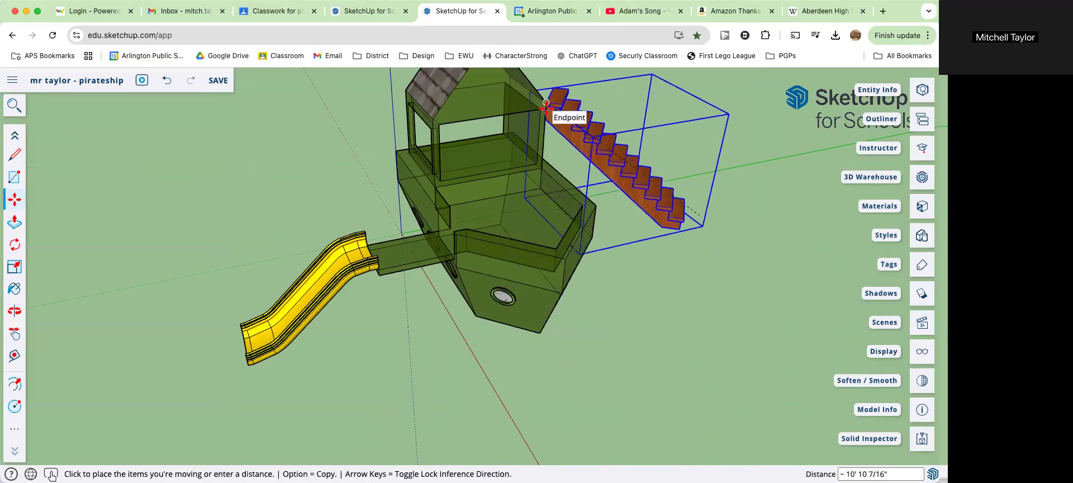
left_click(549, 106)
left_click(551, 105)
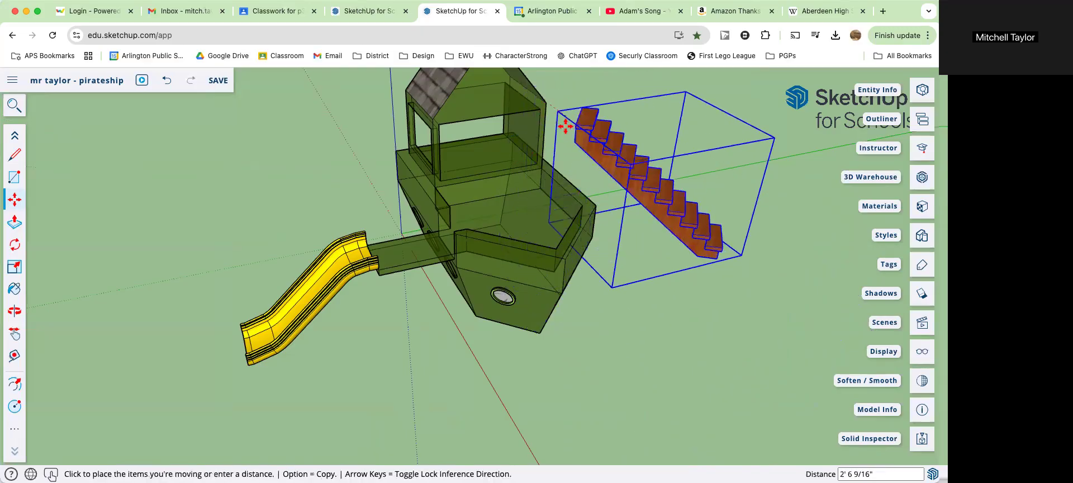
left_click(584, 223)
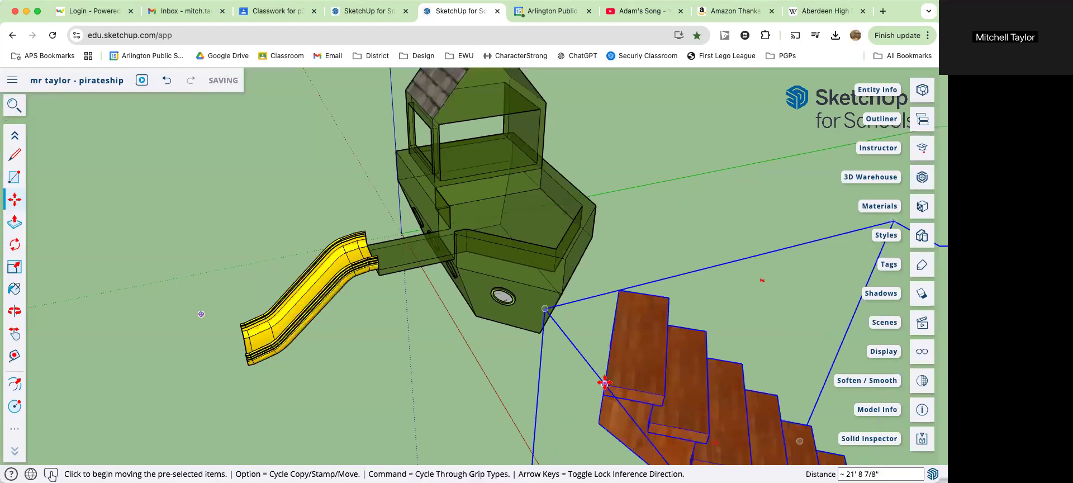
Step: Bring the stairs in against the outside of the bow so they run down and away from the hull
left_click(602, 370)
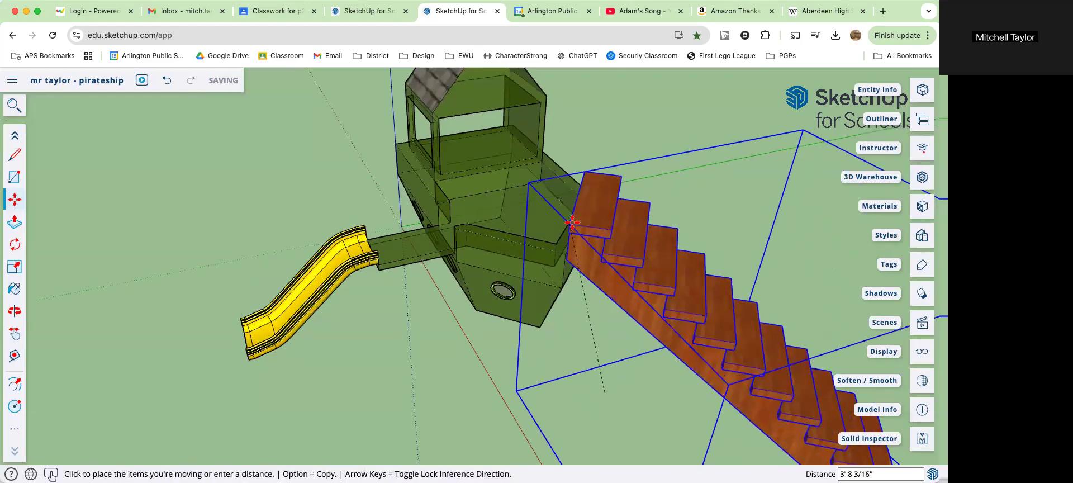
middle_click_drag(582, 242, 500, 248)
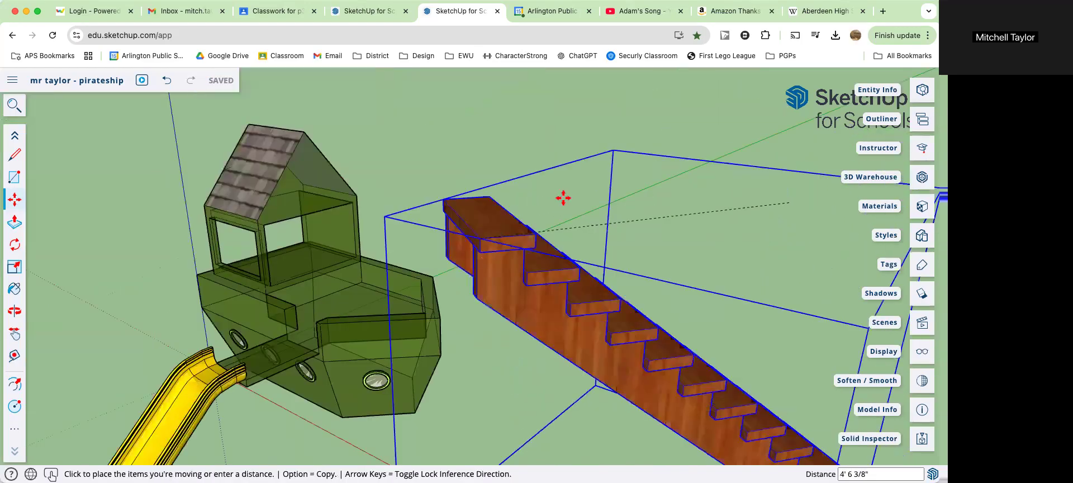
middle_click_drag(563, 198, 495, 189)
left_click(495, 190)
left_click(495, 189)
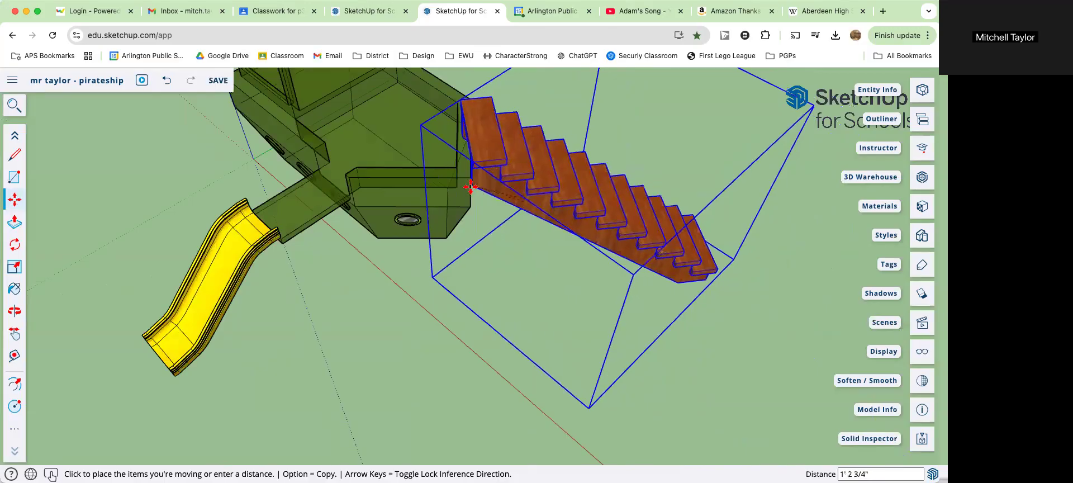
left_click(495, 187)
middle_click_drag(495, 168, 436, 266)
left_click(459, 264)
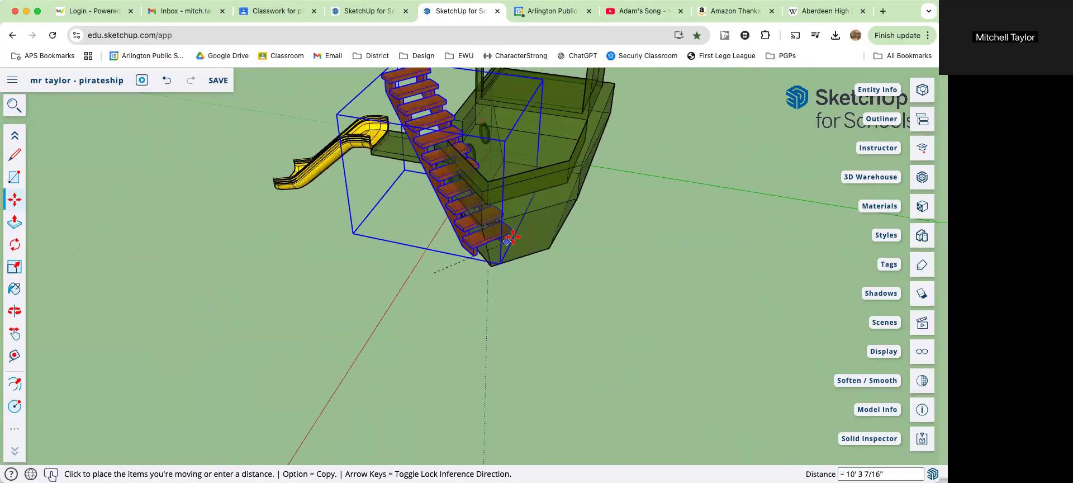
left_click(534, 246)
middle_click_drag(534, 246, 519, 103)
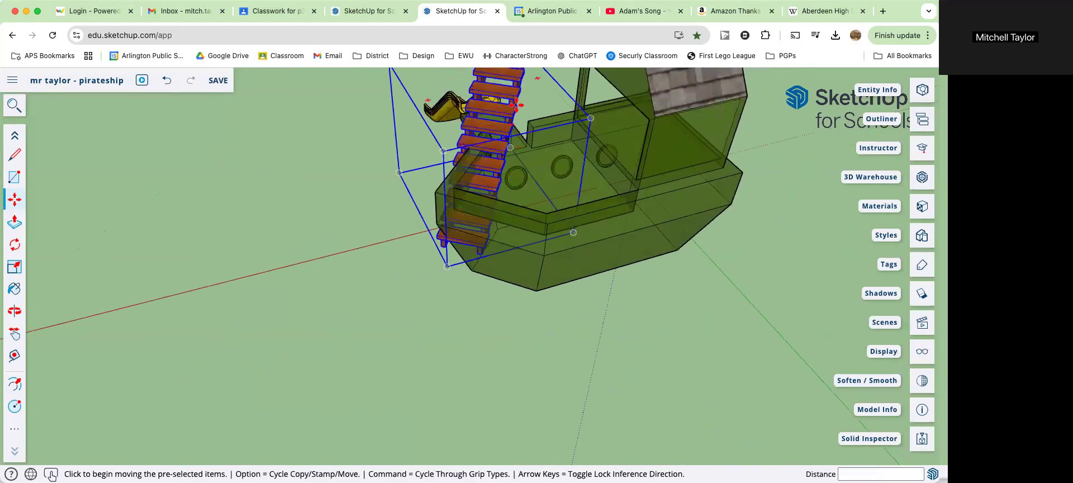
Step: Shift the stairs about 5' 4" and another 2' 3 11/16" so the top step meets the bow's edge
left_click(517, 105)
left_click(534, 186)
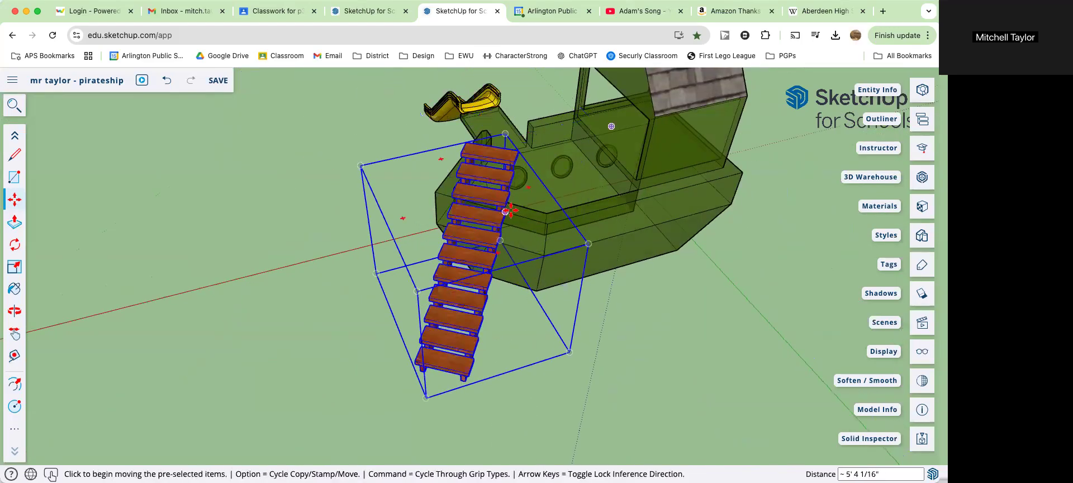
left_click(517, 150)
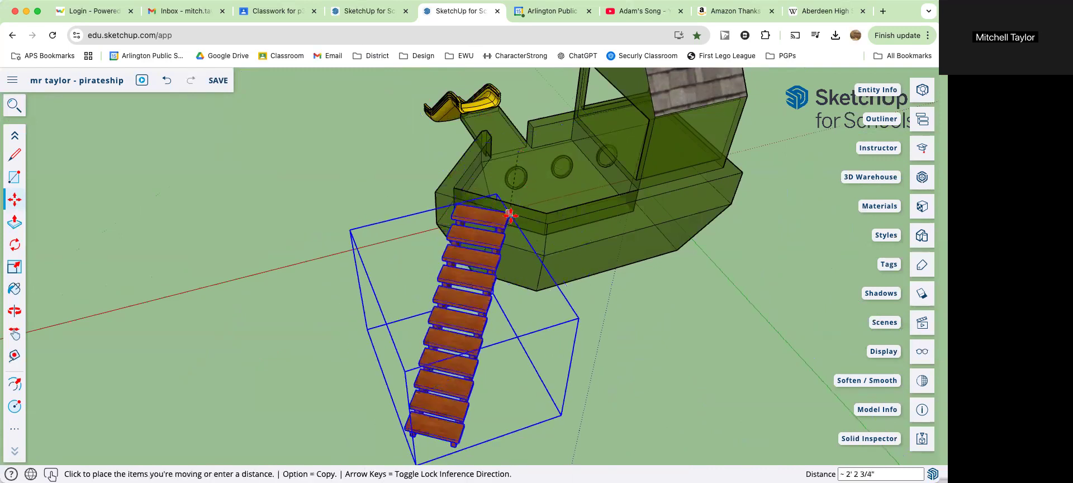
left_click(518, 218)
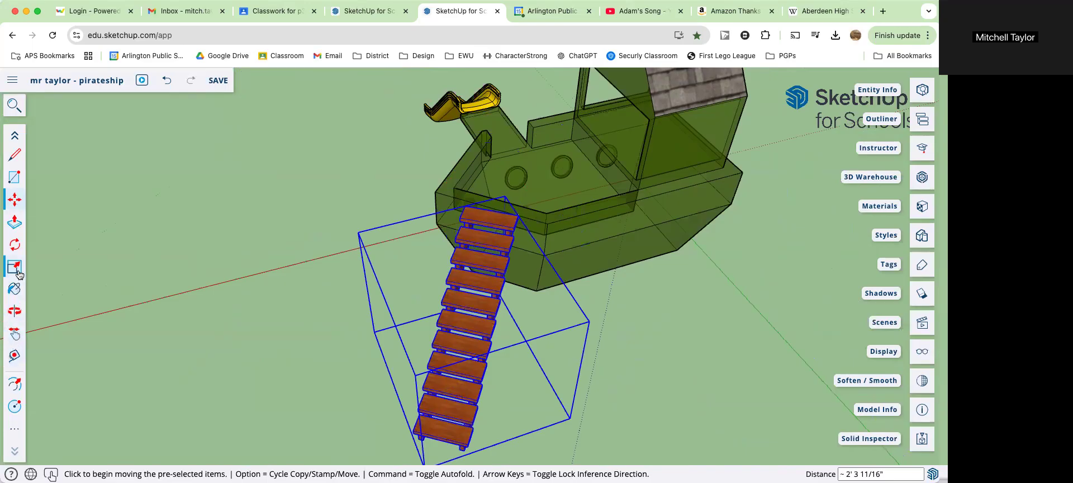
Step: Rotate the stairs 11.3° about the top step's corner to line the step up with the bow's edge
left_click(15, 245)
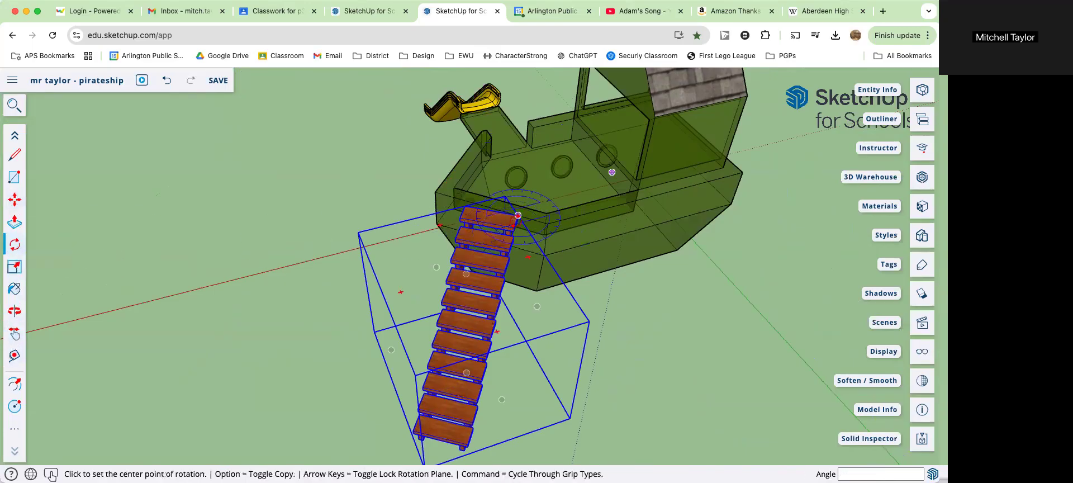
left_click(518, 215)
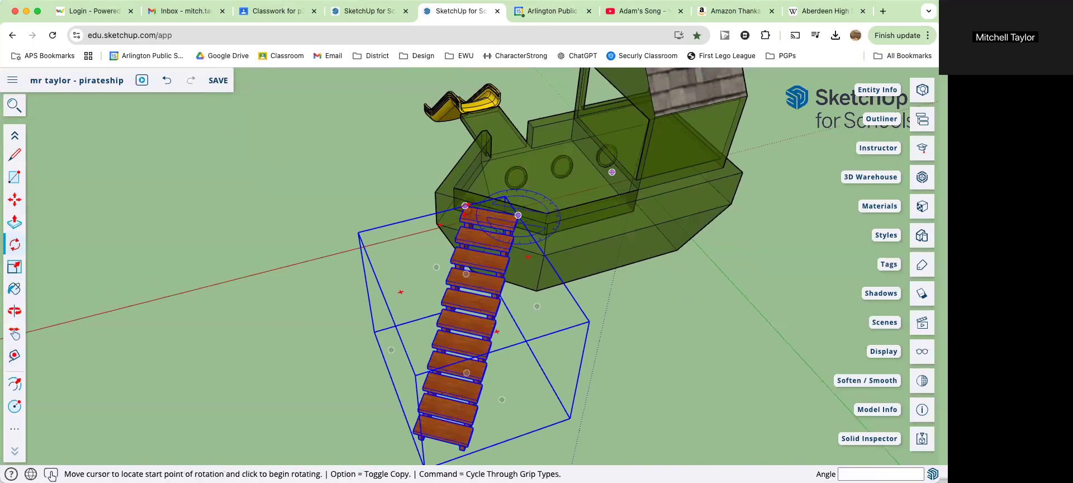
left_click(465, 206)
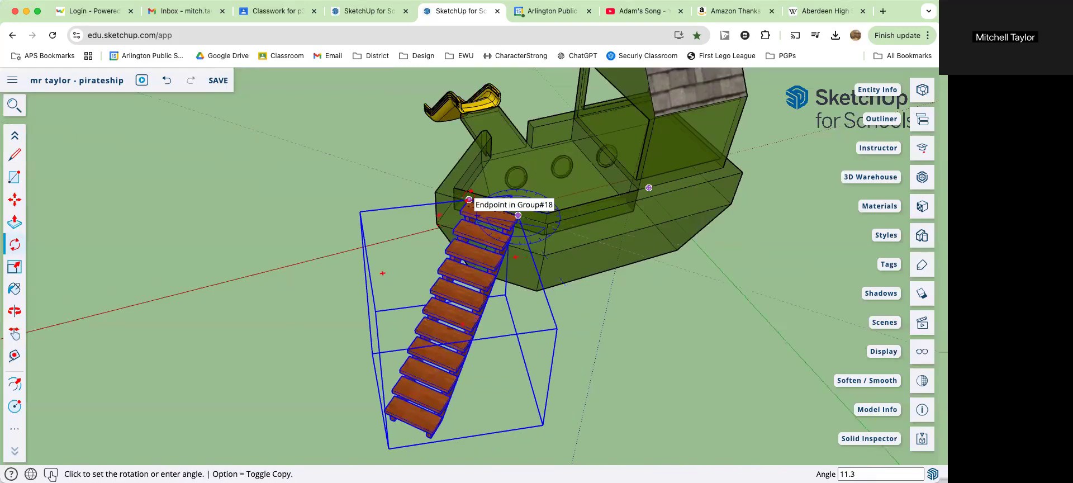
left_click(468, 200)
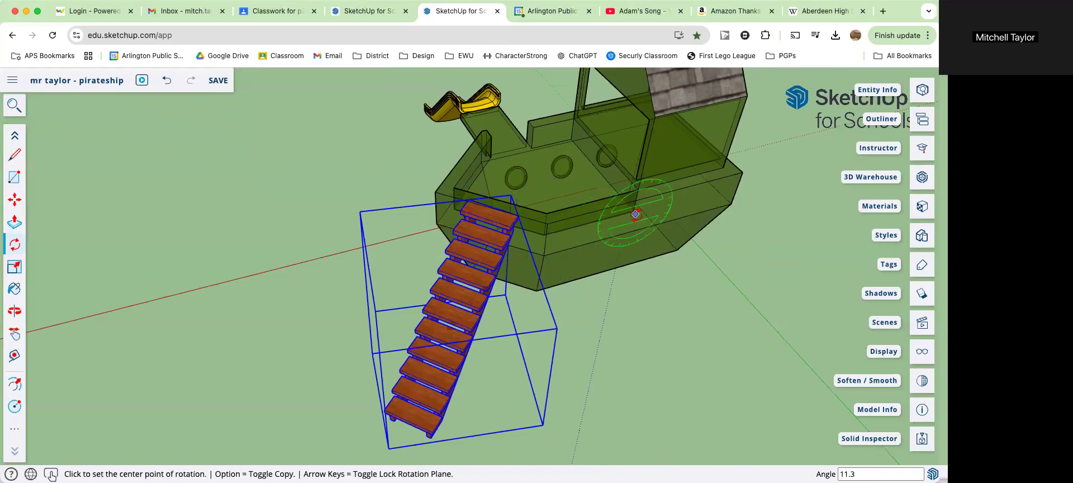
mouse_move(628, 211)
middle_mouse_down()
mouse_move(636, 218)
mouse_move(559, 197)
mouse_move(587, 219)
middle_mouse_up()
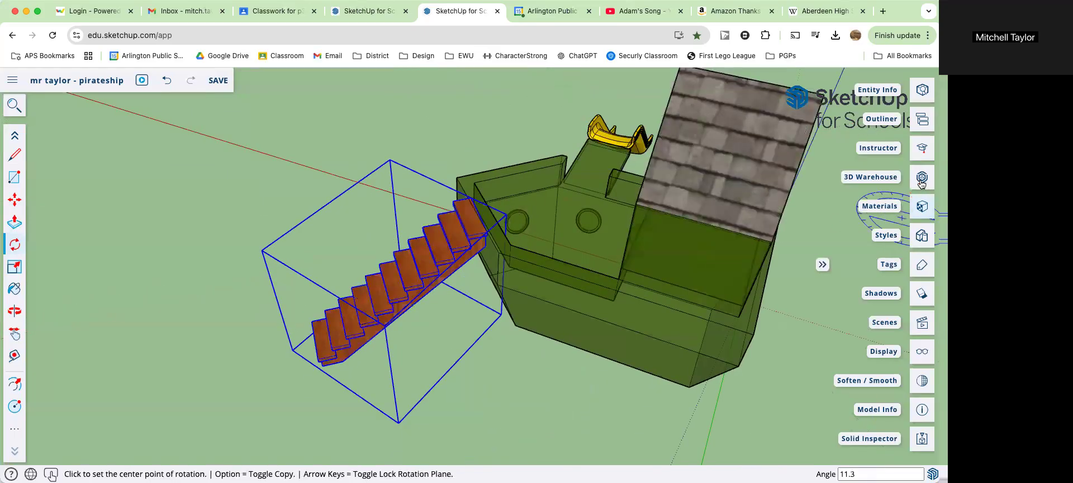
Step: Search 3D Warehouse for "sketchup for school wheel" and place the SketchUp for Schools steering wheel on the deck near the bow
left_click(923, 176)
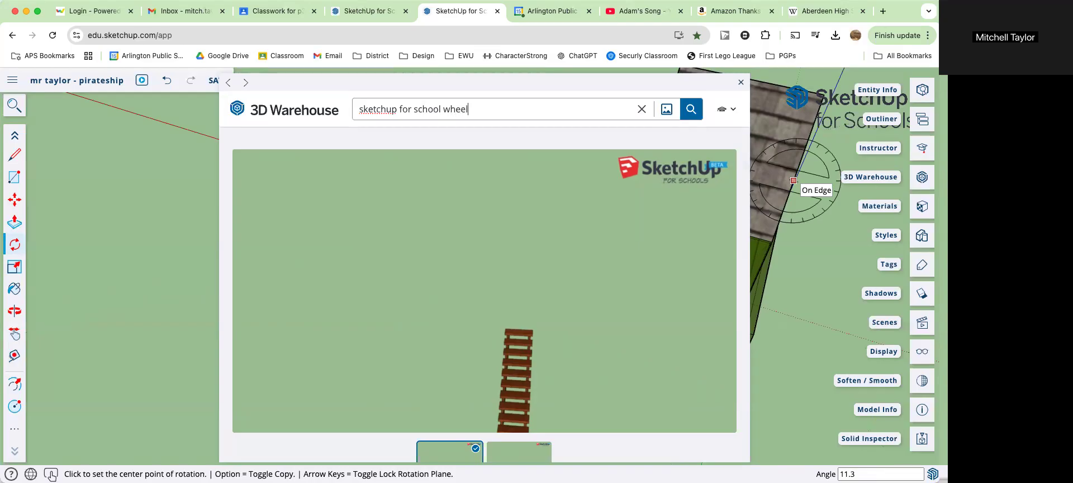
key("Return")
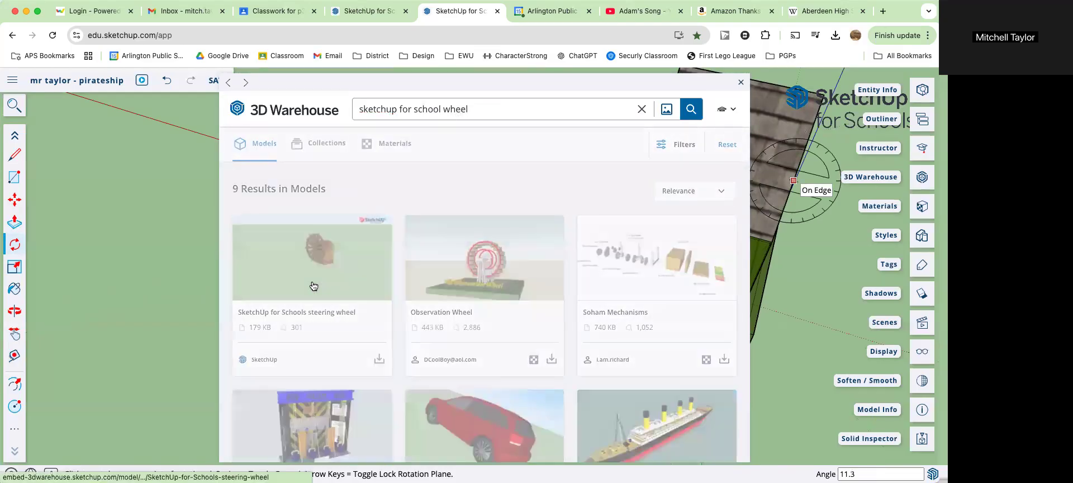
left_click(313, 281)
scroll(562, 340, "down", 5)
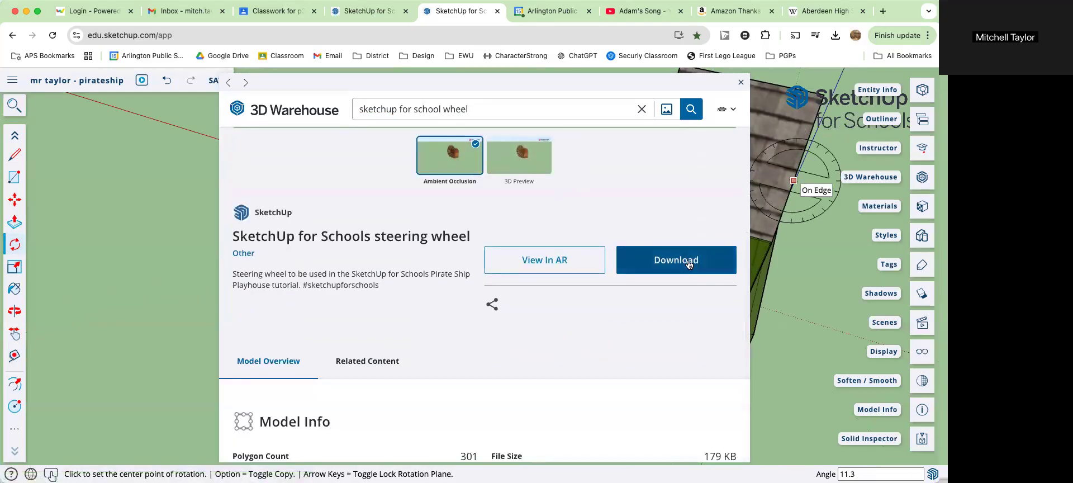
left_click(690, 259)
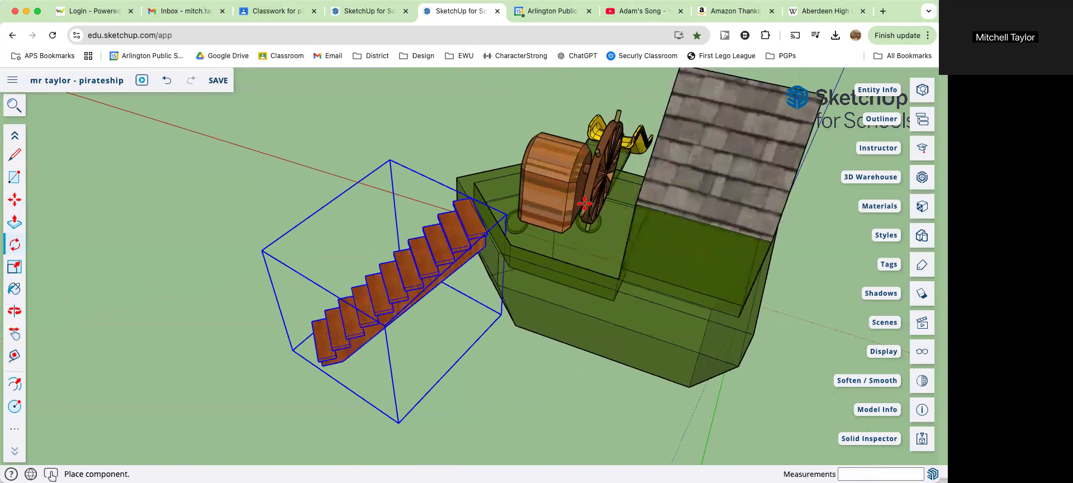
middle_click_drag(585, 203, 572, 217)
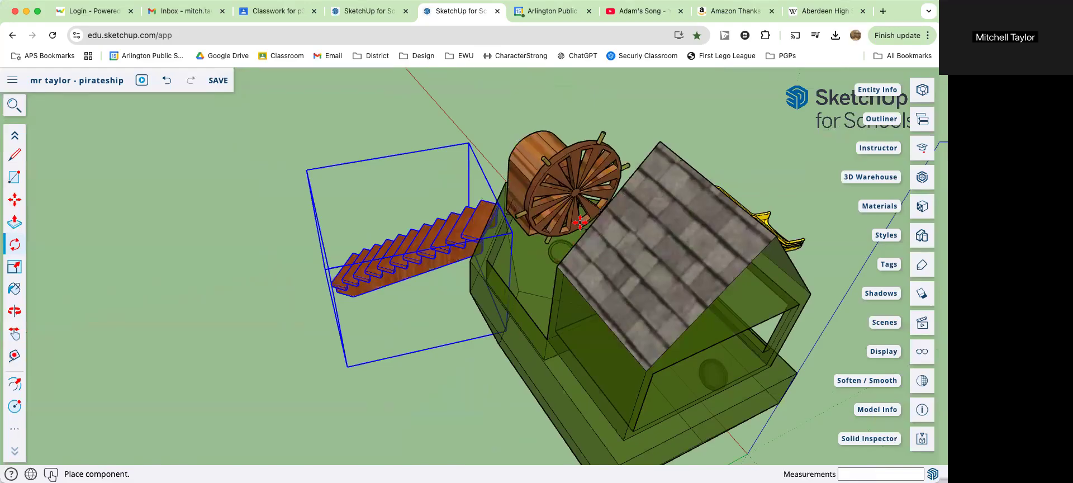
left_click(580, 223)
Step: Scale the steering wheel uniformly to 0.60 and move it about 1' 5 1/2" across the front deck
left_click(17, 267)
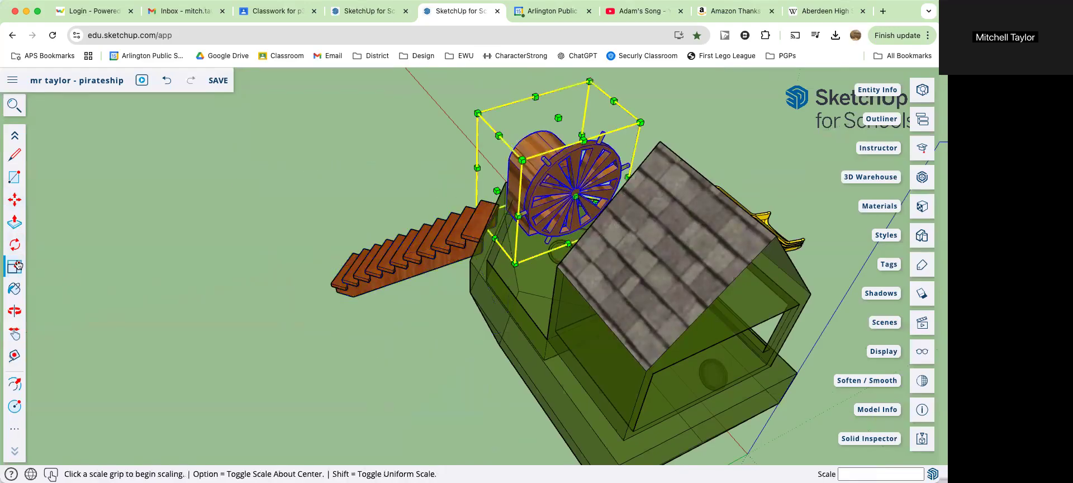
left_click(478, 113)
left_click(538, 161)
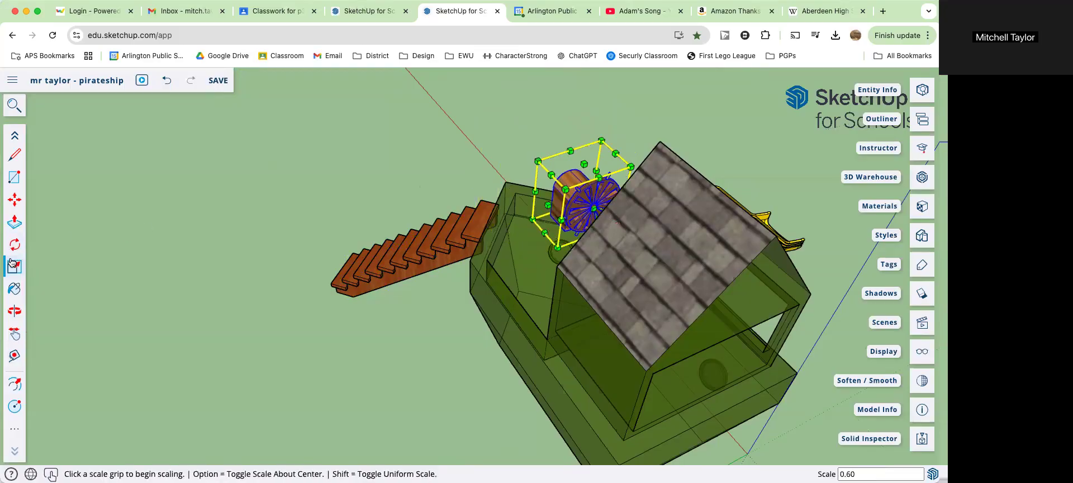
left_click(14, 199)
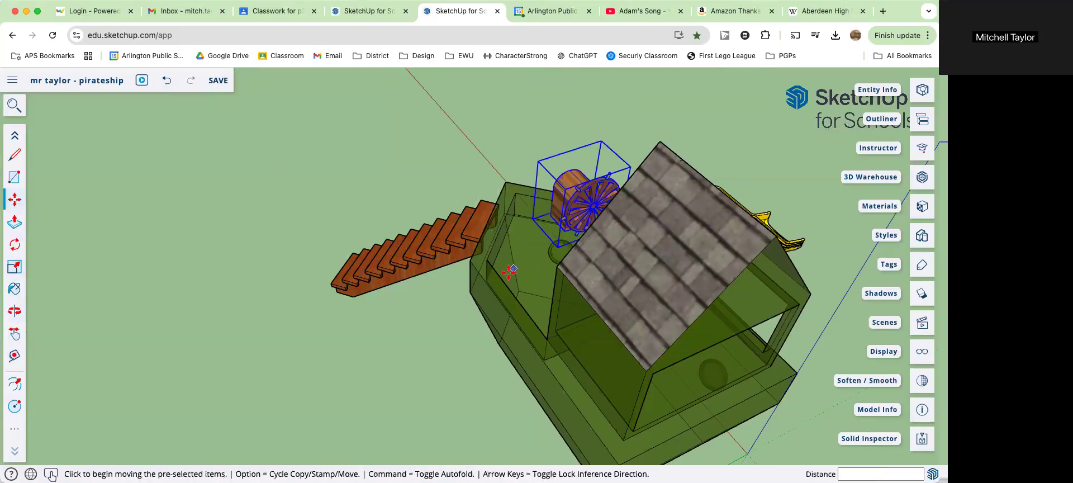
left_click(576, 232)
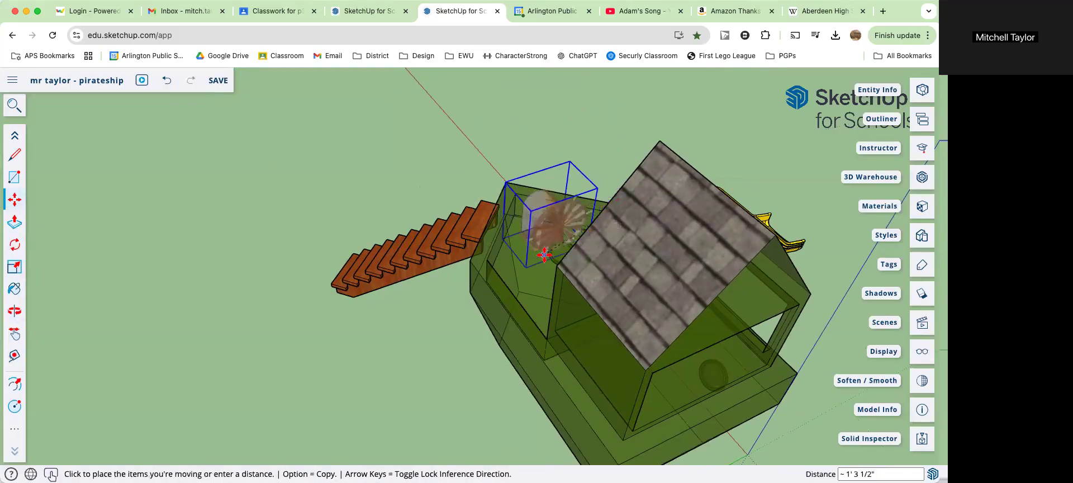
left_click(544, 254)
middle_click_drag(257, 203, 19, 133)
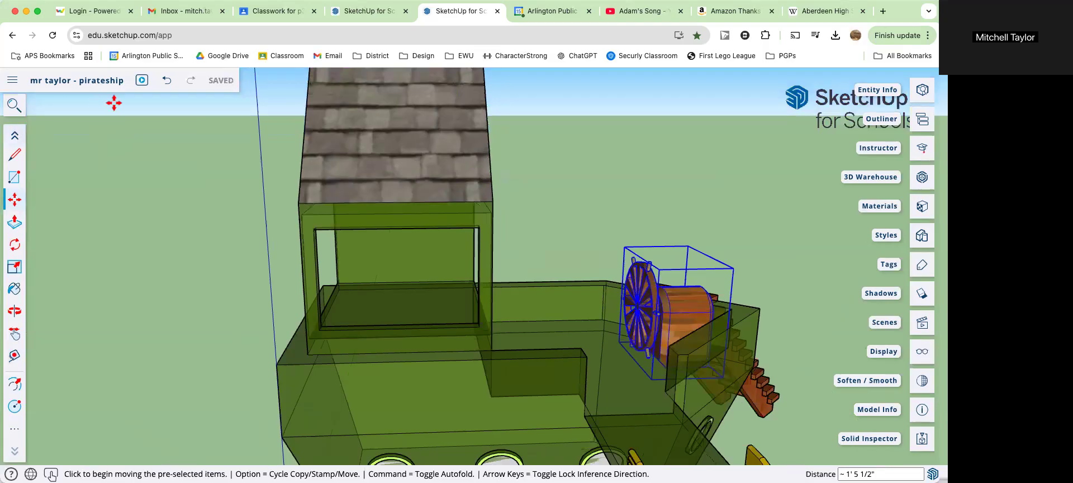
Step: Switch to Google Classroom, view the CAD SketchUp - Pirateship Playhouse instructions, and return to the SketchUp model
left_click(365, 11)
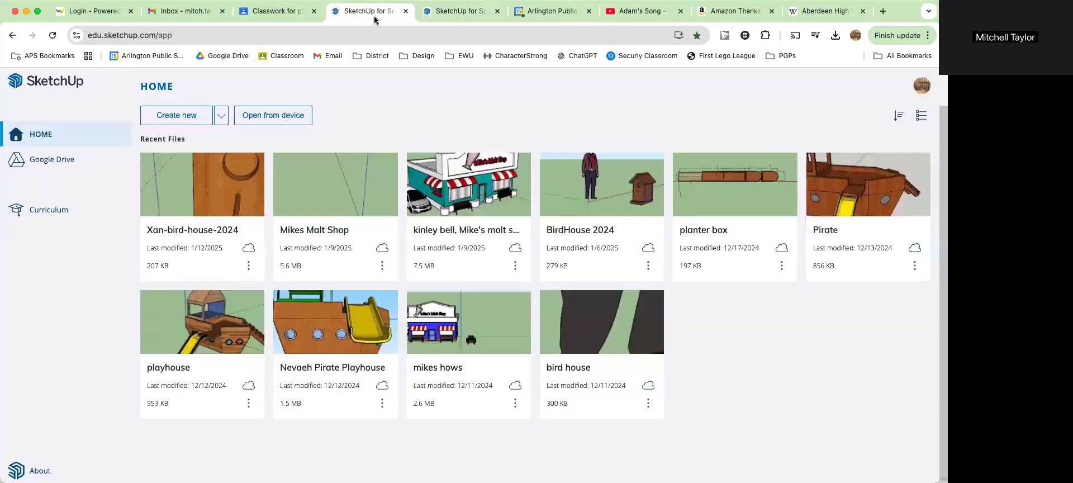
left_click(274, 11)
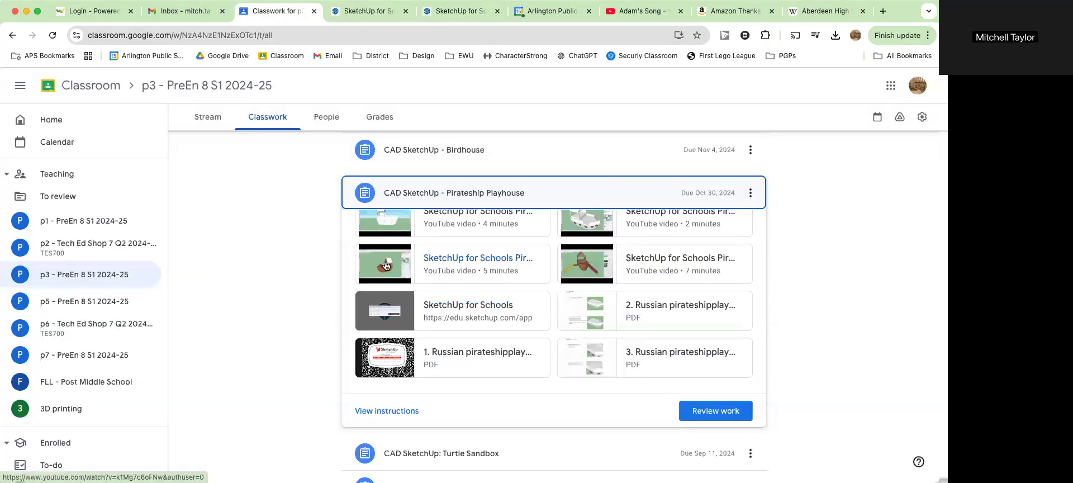
left_click(408, 413)
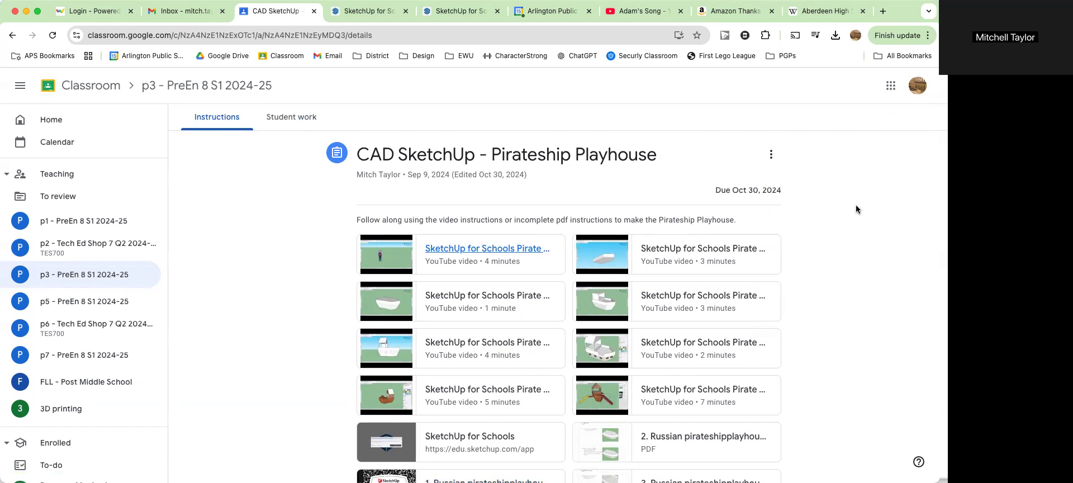
left_click(469, 17)
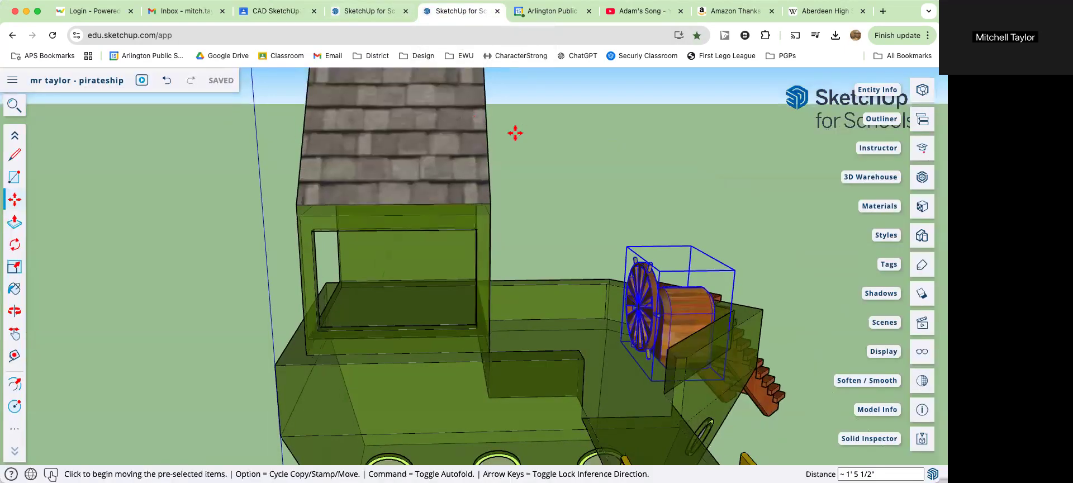
Step: Switch to the Select tool and deselect the steering wheel
left_click(14, 135)
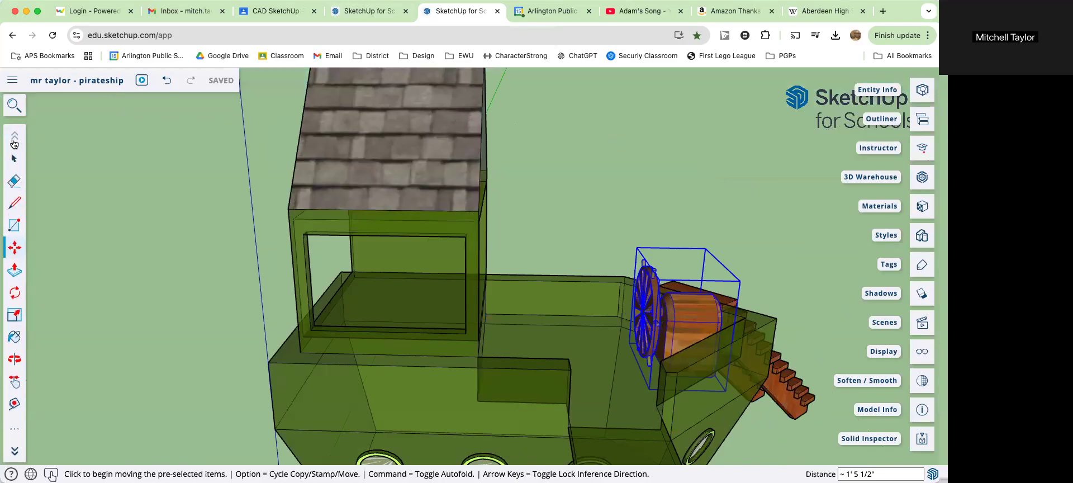
left_click(14, 158)
left_click(532, 177)
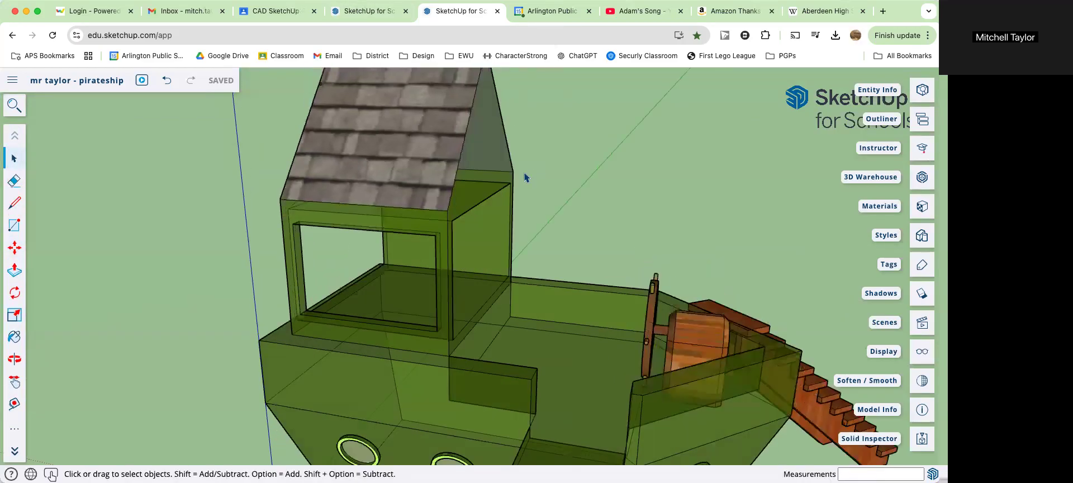